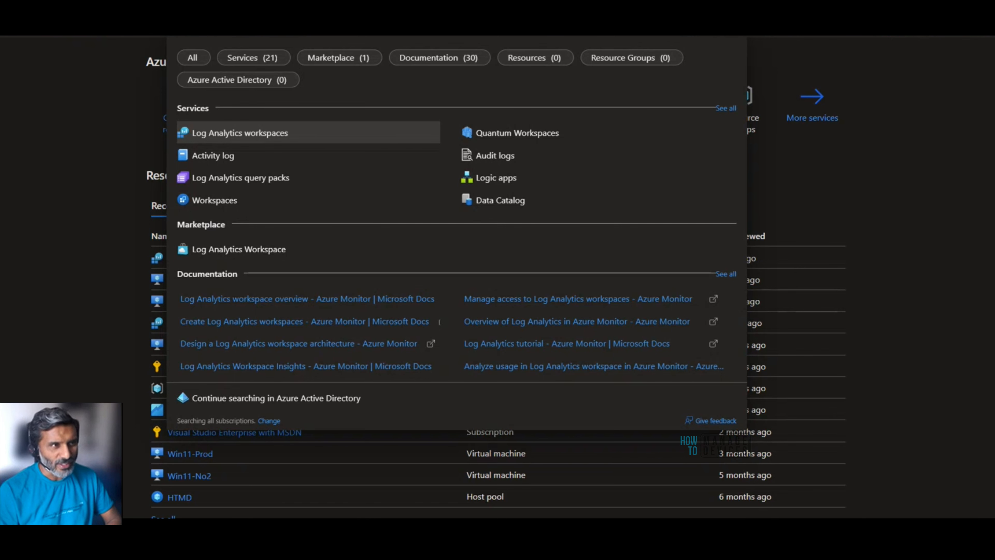
- Open the Logs page of the Device-Mgmt workspace in Log Analytics workspaces and close the sample queries dialog
{"action": "left_click", "coordinate": [262, 134]}
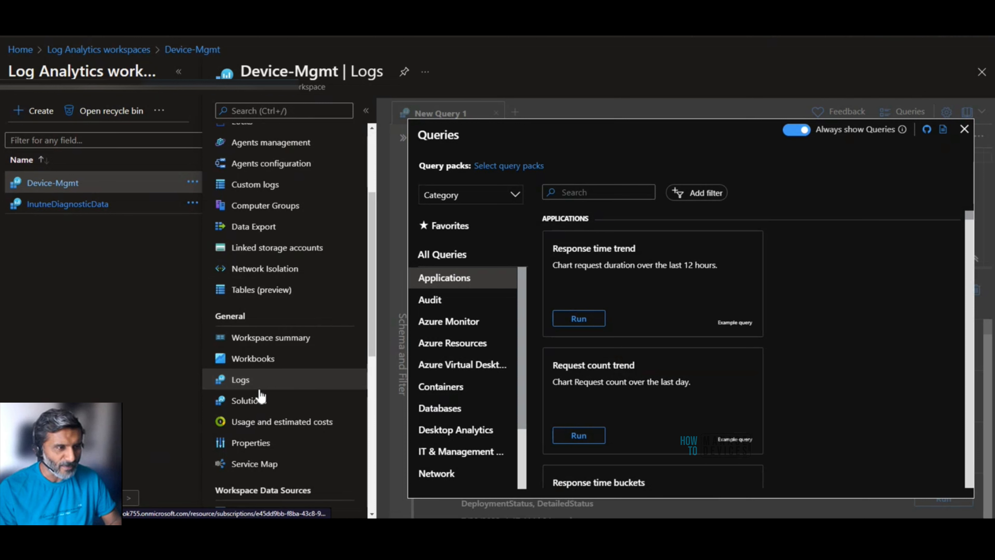
{"action": "left_click", "coordinate": [964, 130]}
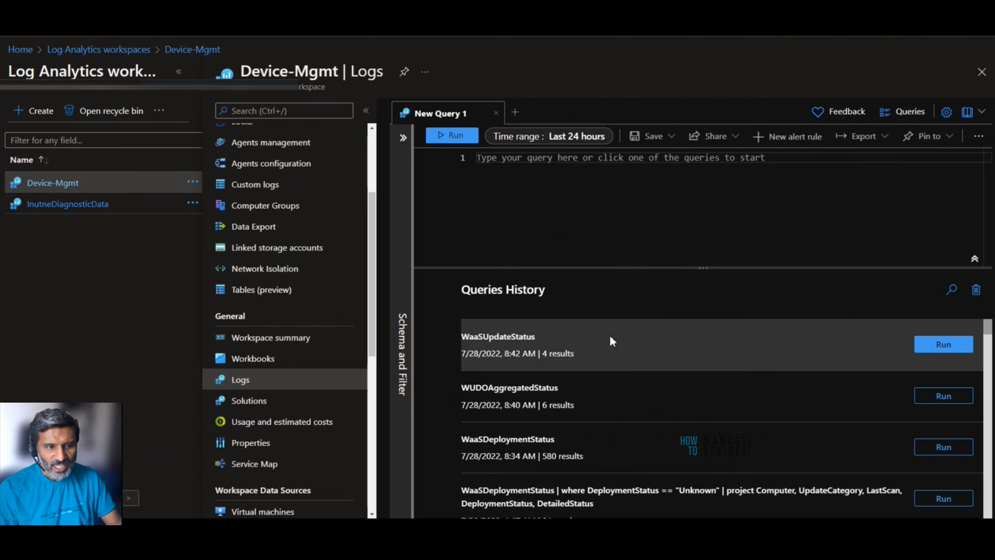
- Look through the previously run queries in the Queries History list
{"action": "scroll", "coordinate": [619, 356], "scroll_direction": "down", "scroll_amount": 5}
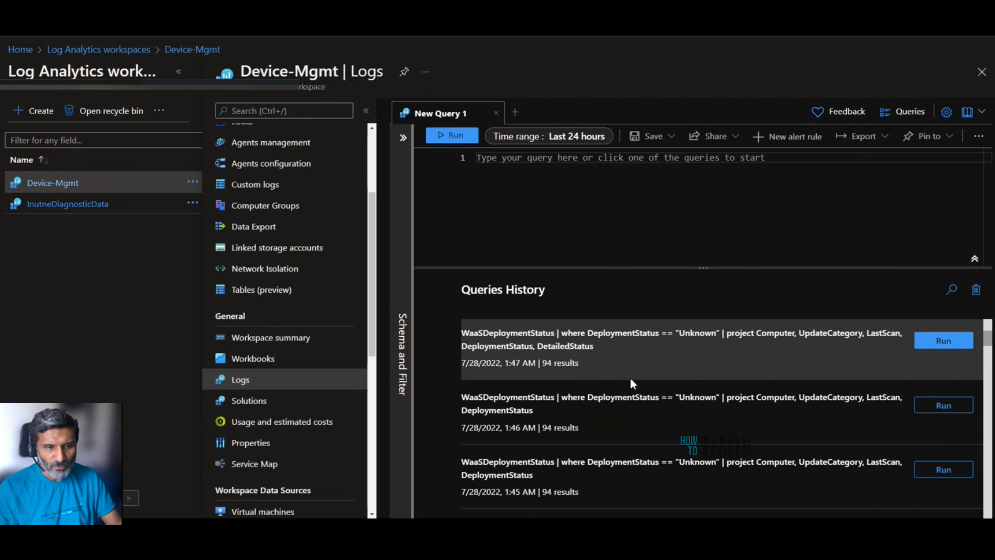
{"action": "scroll", "coordinate": [630, 377], "scroll_direction": "up", "scroll_amount": 5}
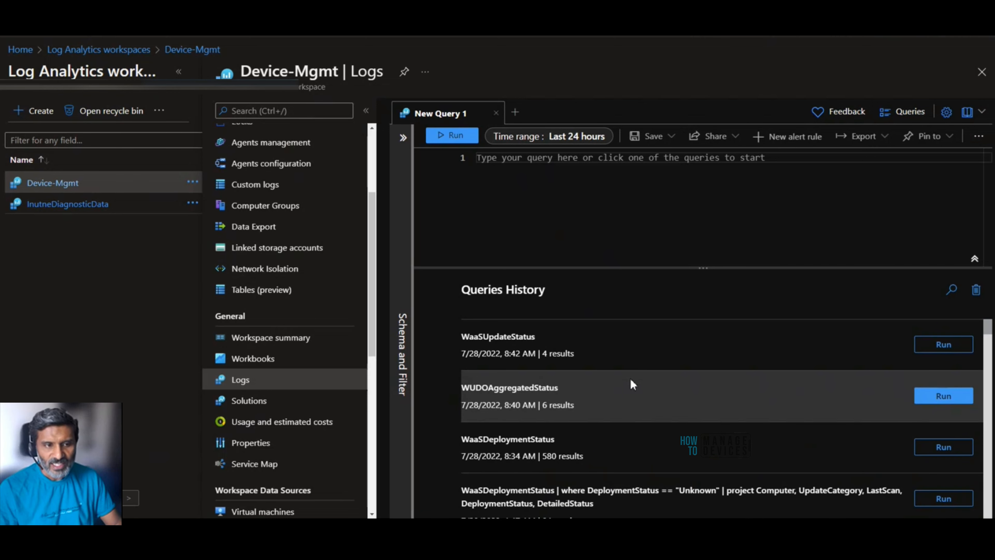
{"action": "scroll", "coordinate": [635, 372], "scroll_direction": "down", "scroll_amount": 8}
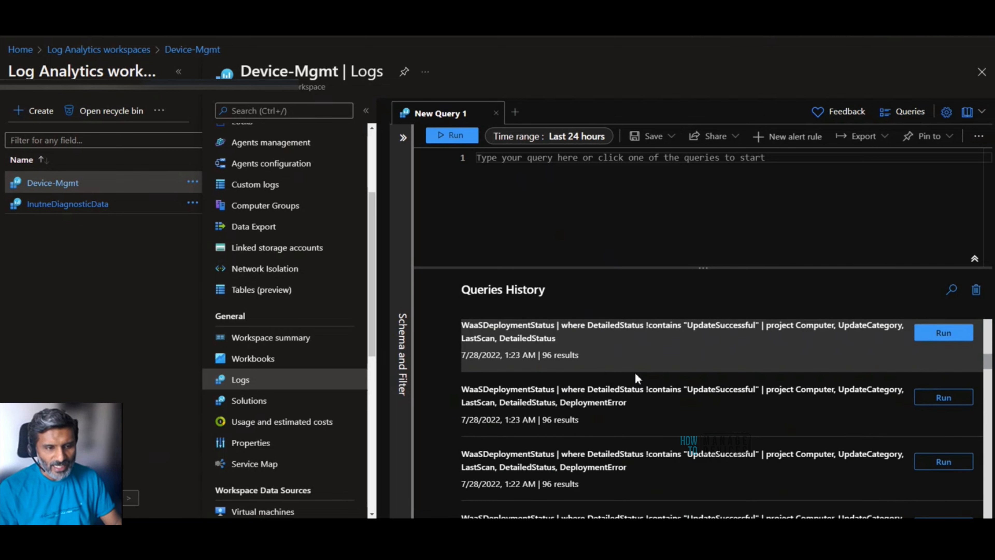
{"action": "scroll", "coordinate": [637, 375], "scroll_direction": "down", "scroll_amount": 10}
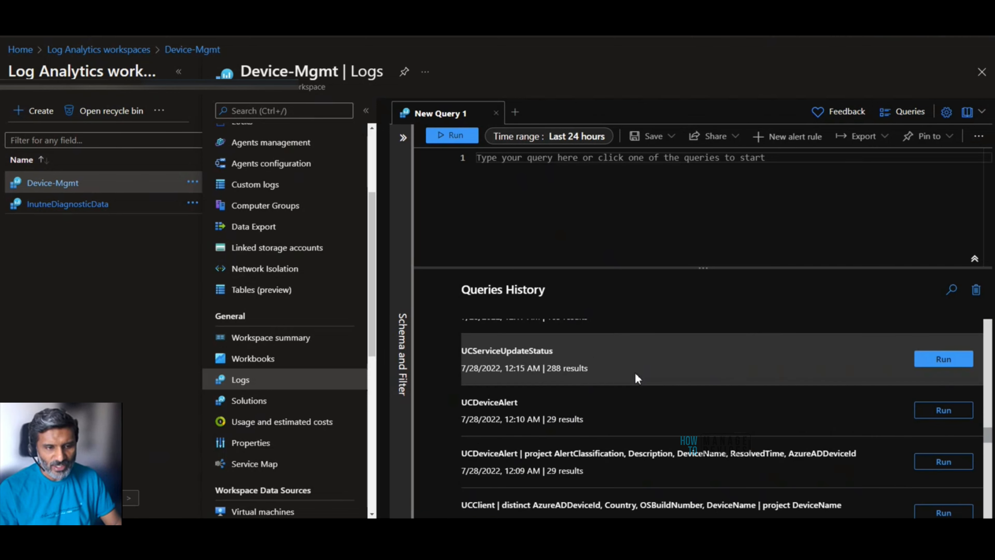
{"action": "scroll", "coordinate": [636, 372], "scroll_direction": "down", "scroll_amount": 8}
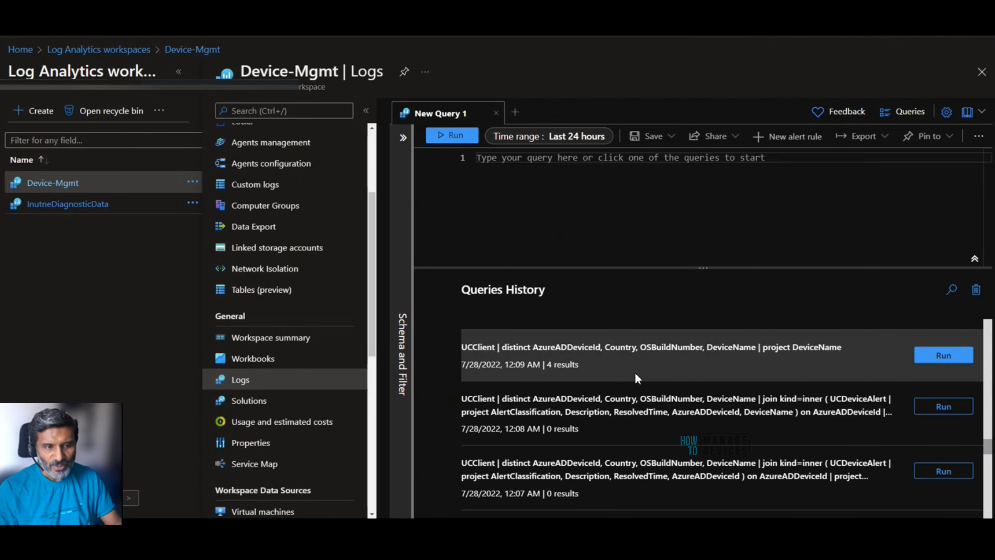
{"action": "scroll", "coordinate": [636, 373], "scroll_direction": "up", "scroll_amount": 20}
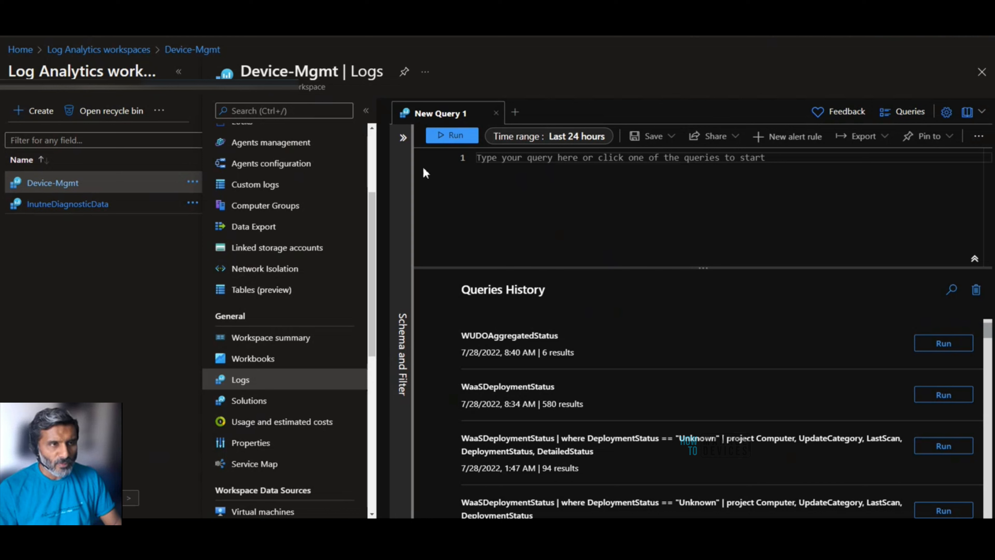
- Show the workspace's table schema, expand the Update Compliance group and view the UCClient table's description
{"action": "left_click", "coordinate": [403, 138]}
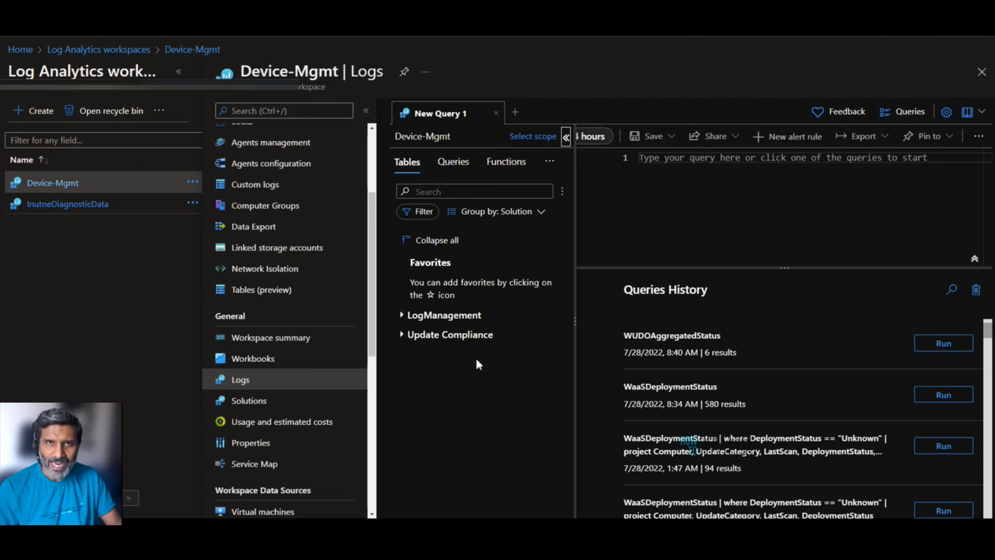
{"action": "left_click", "coordinate": [403, 336]}
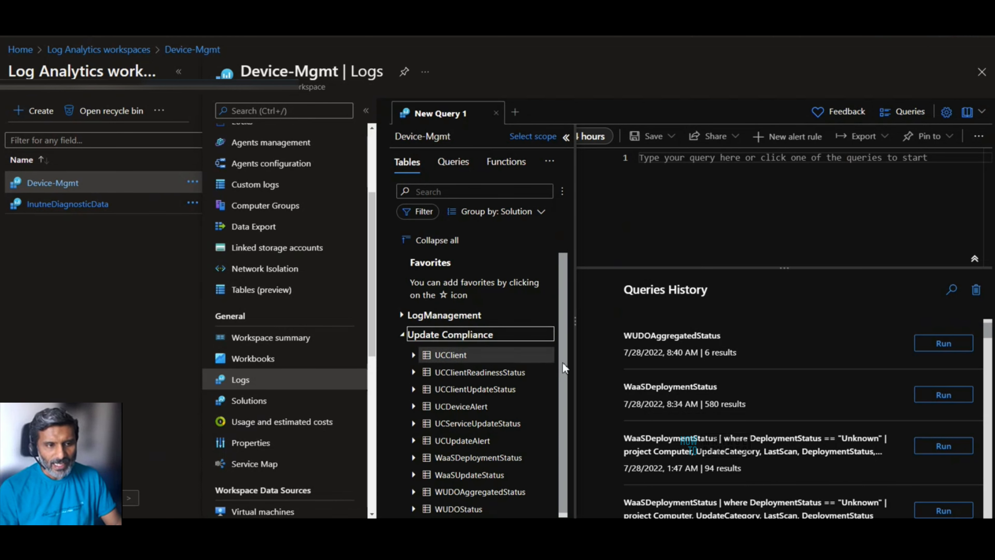
{"action": "scroll", "coordinate": [563, 352], "scroll_direction": "down", "scroll_amount": 1}
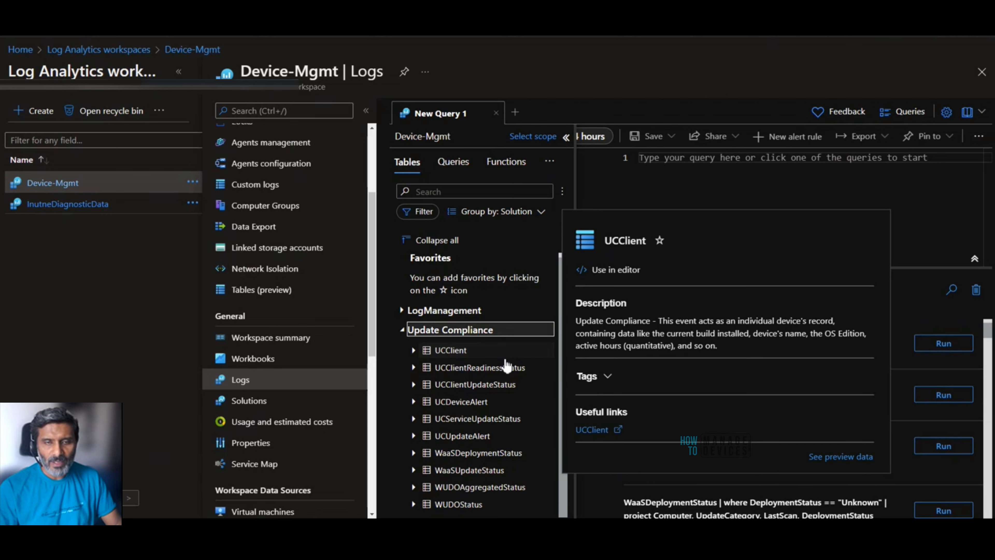
{"action": "mouse_move", "coordinate": [506, 369]}
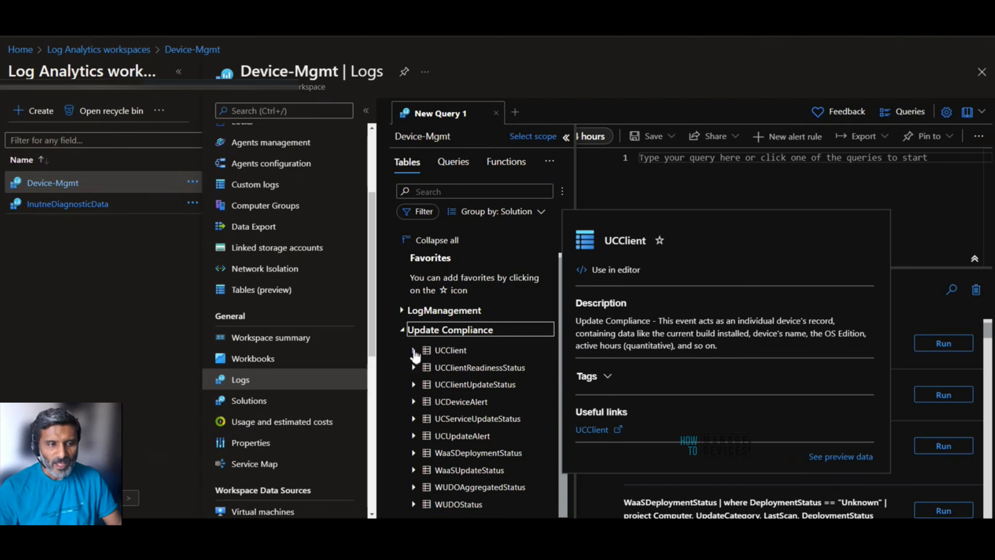
- Expand the UCClient table and examine its full list of columns and data types
{"action": "left_click", "coordinate": [413, 351]}
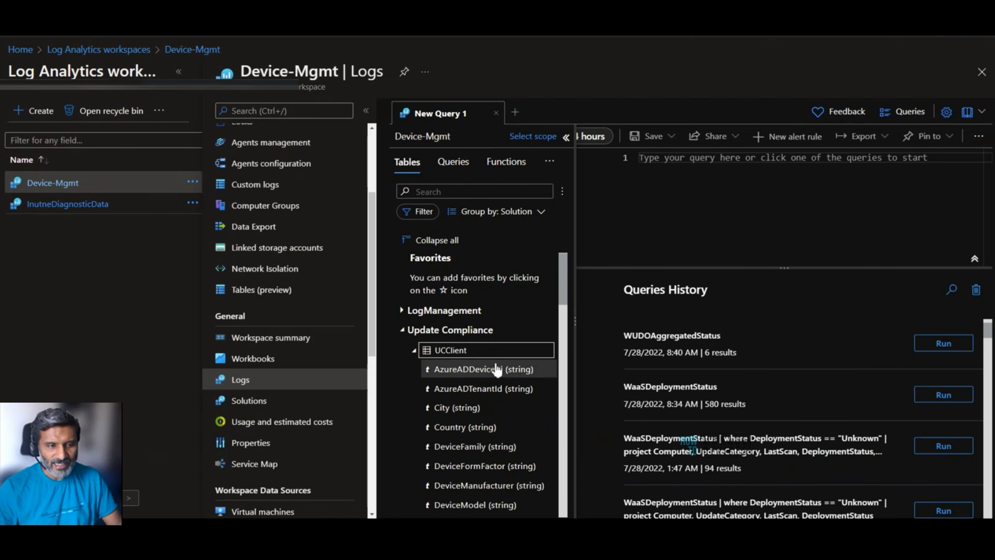
{"action": "scroll", "coordinate": [497, 371], "scroll_direction": "down", "scroll_amount": 1}
{"action": "scroll", "coordinate": [497, 371], "scroll_direction": "down", "scroll_amount": 1}
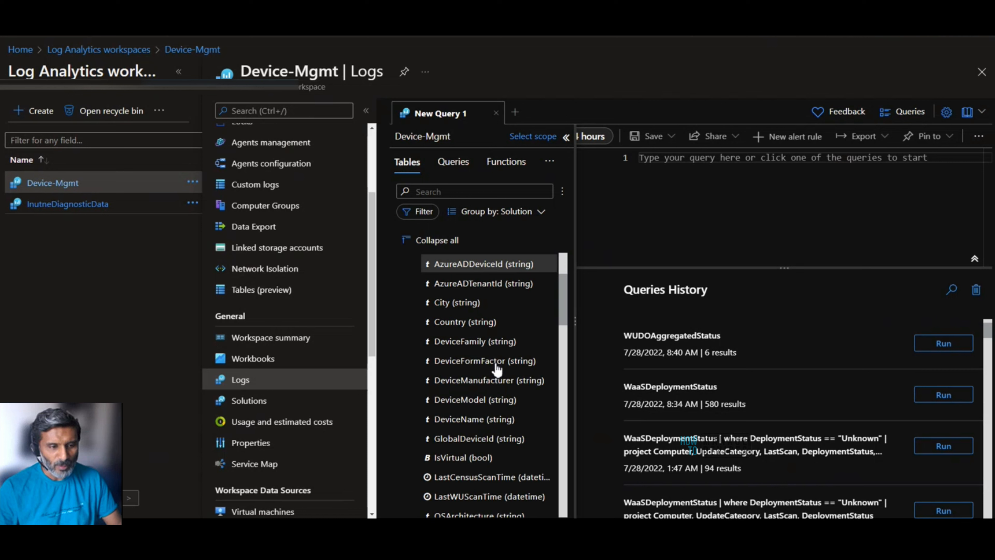
{"action": "scroll", "coordinate": [496, 370], "scroll_direction": "up", "scroll_amount": 1}
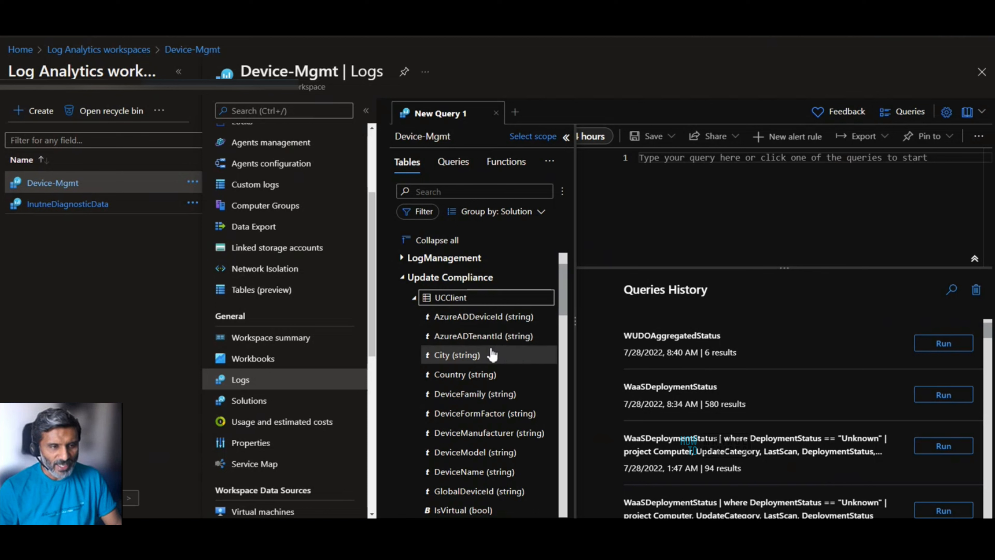
{"action": "scroll", "coordinate": [493, 355], "scroll_direction": "down", "scroll_amount": 3}
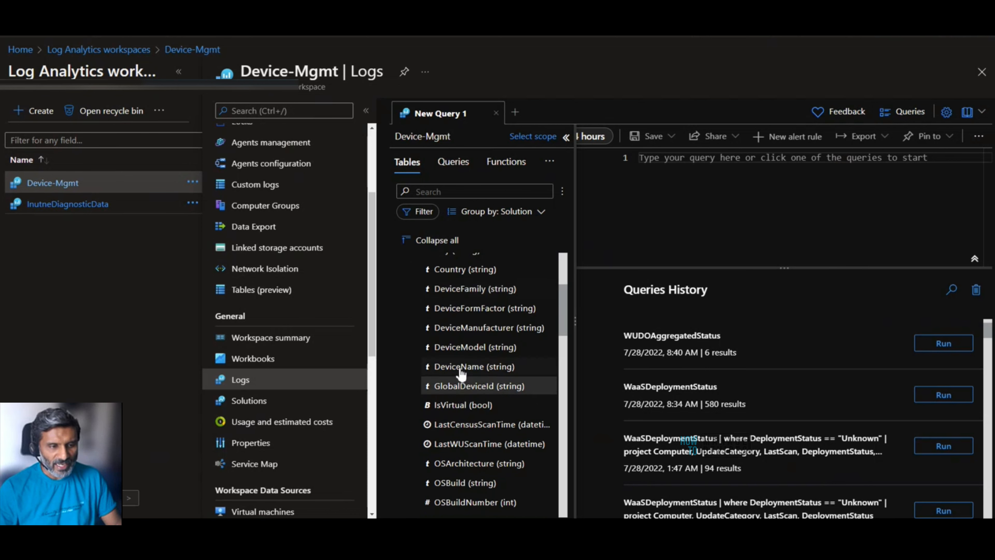
{"action": "scroll", "coordinate": [464, 377], "scroll_direction": "down", "scroll_amount": 3}
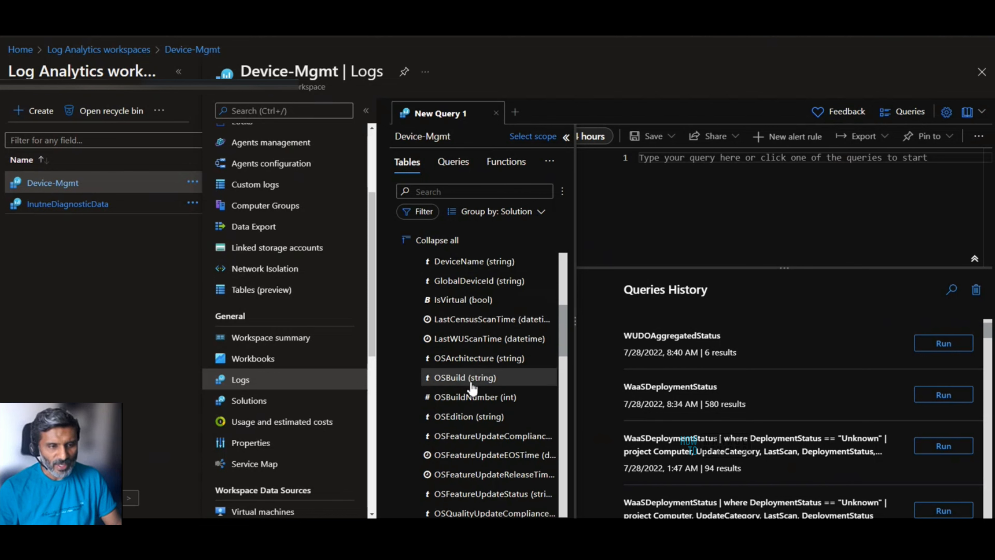
{"action": "scroll", "coordinate": [465, 378], "scroll_direction": "down", "scroll_amount": 3}
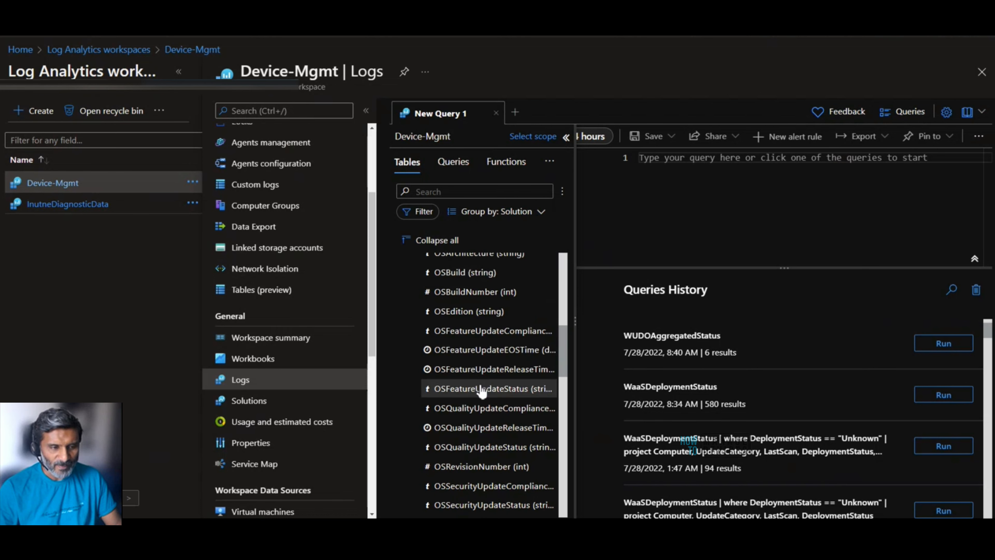
{"action": "scroll", "coordinate": [482, 390], "scroll_direction": "down", "scroll_amount": 6}
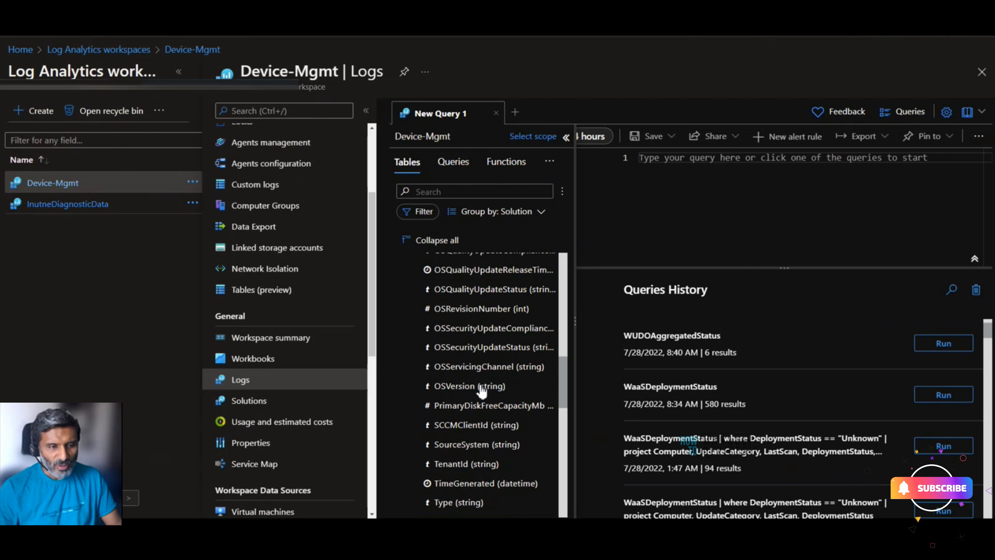
{"action": "scroll", "coordinate": [482, 390], "scroll_direction": "down", "scroll_amount": 12}
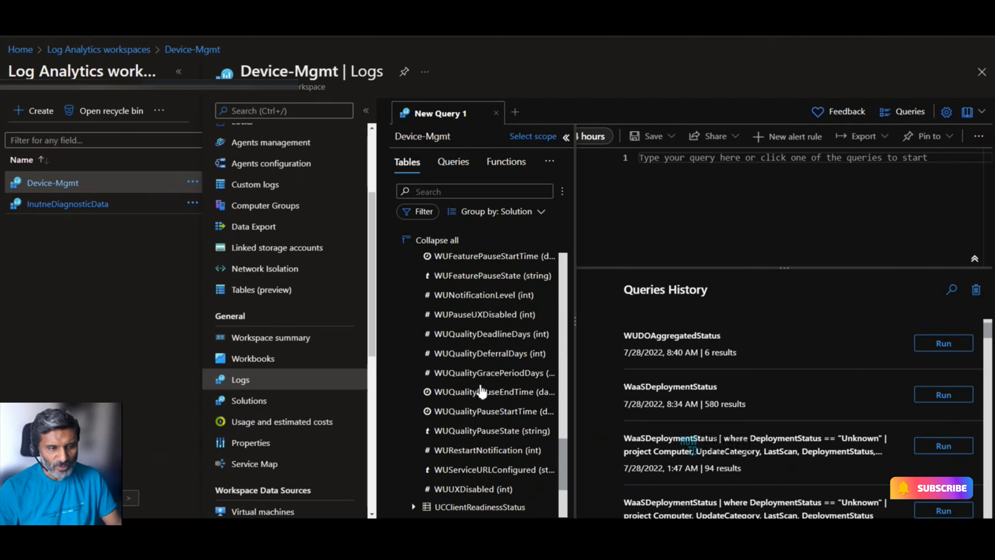
{"action": "scroll", "coordinate": [482, 390], "scroll_direction": "up", "scroll_amount": 15}
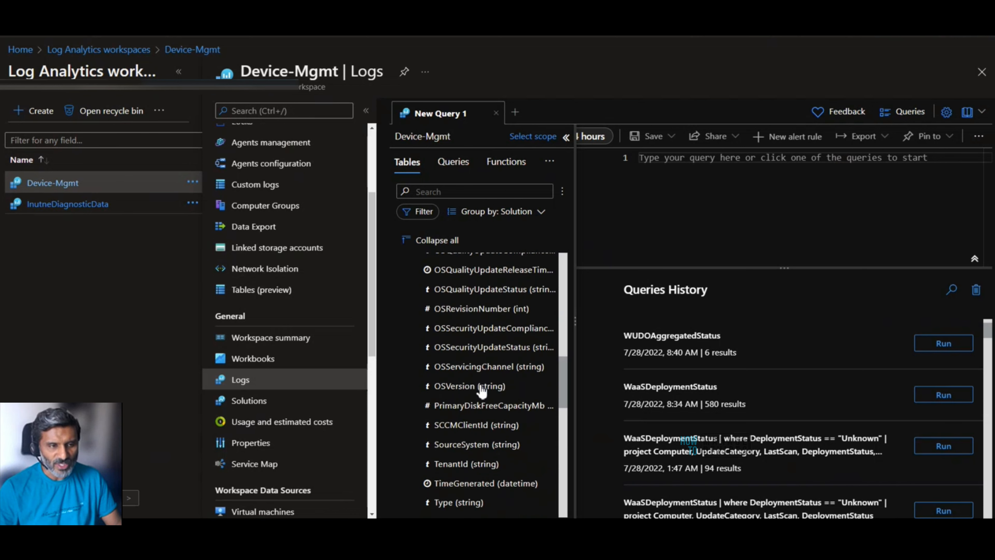
{"action": "scroll", "coordinate": [483, 390], "scroll_direction": "up", "scroll_amount": 8}
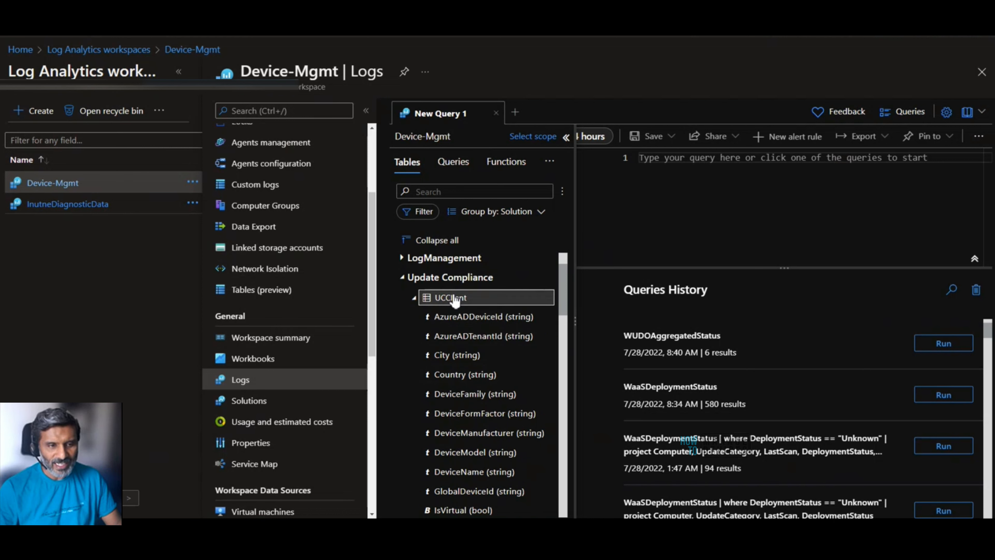
- Read the UCClient table's description and examine the column reference in its linked documentation article
{"action": "mouse_move", "coordinate": [455, 301]}
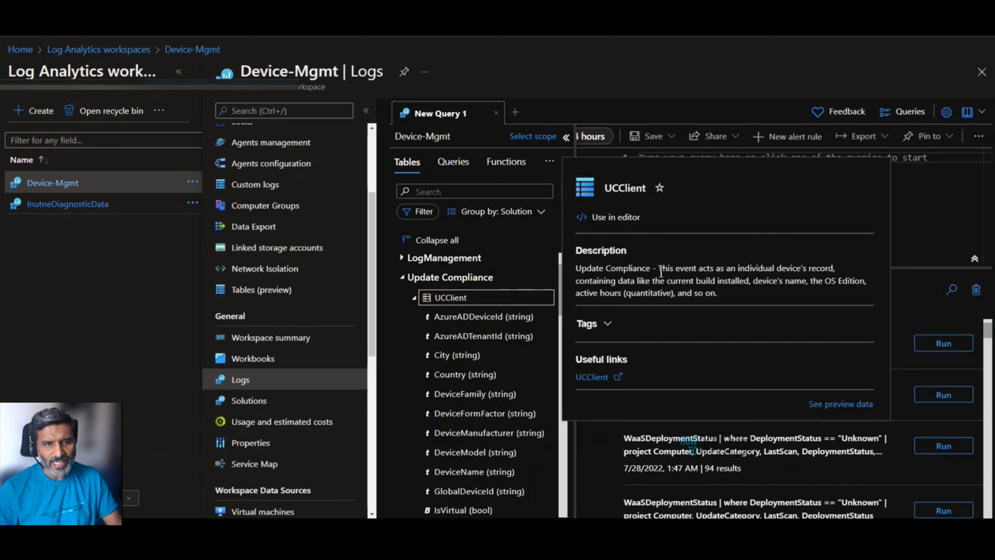
{"action": "left_click_drag", "start_coordinate": [660, 270], "coordinate": [769, 271]}
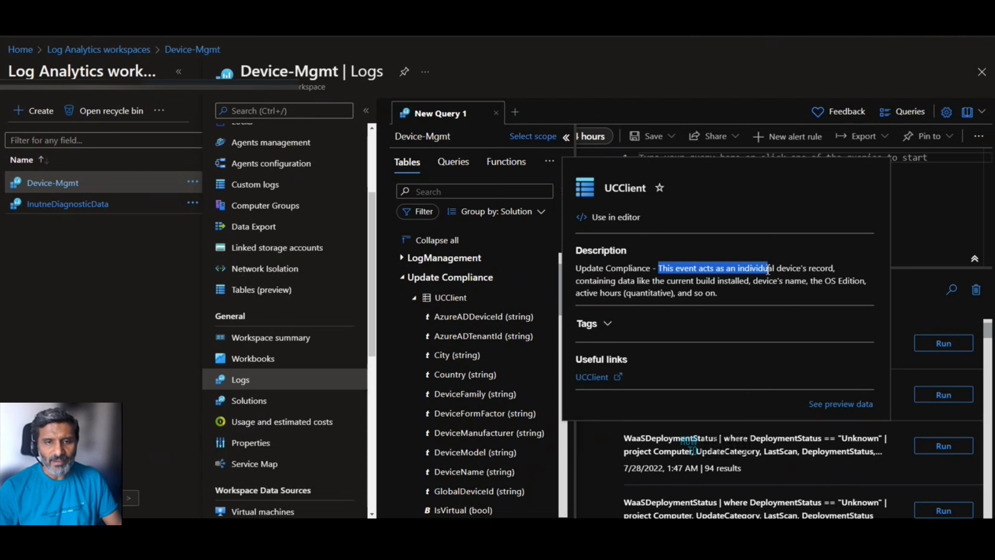
{"action": "left_click_drag", "start_coordinate": [768, 270], "coordinate": [831, 270]}
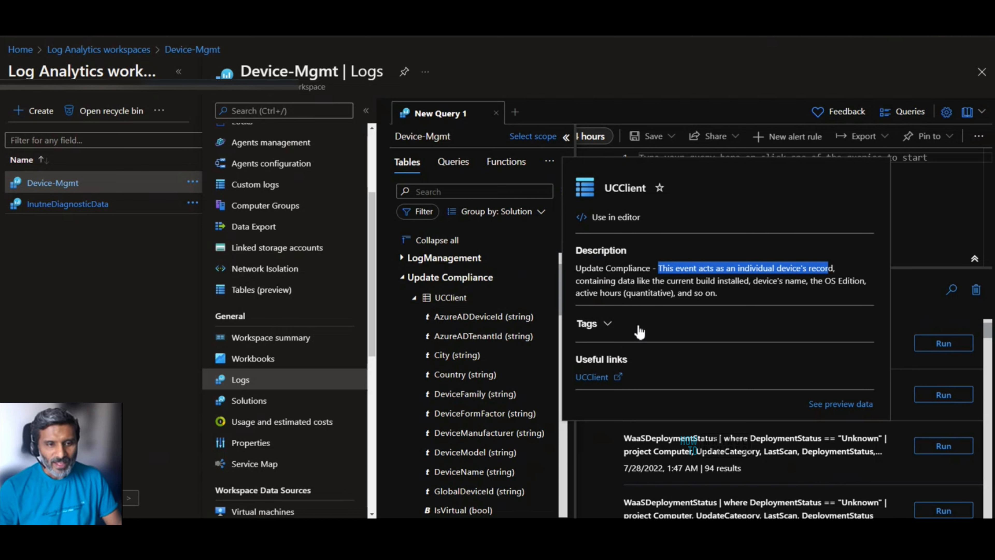
{"action": "left_click", "coordinate": [599, 378]}
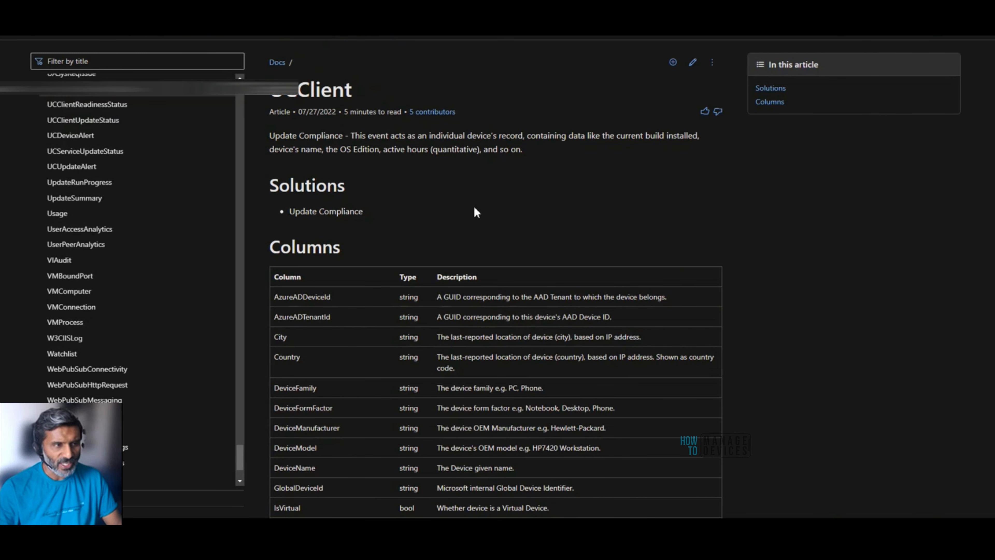
{"action": "scroll", "coordinate": [476, 212], "scroll_direction": "down", "scroll_amount": 5}
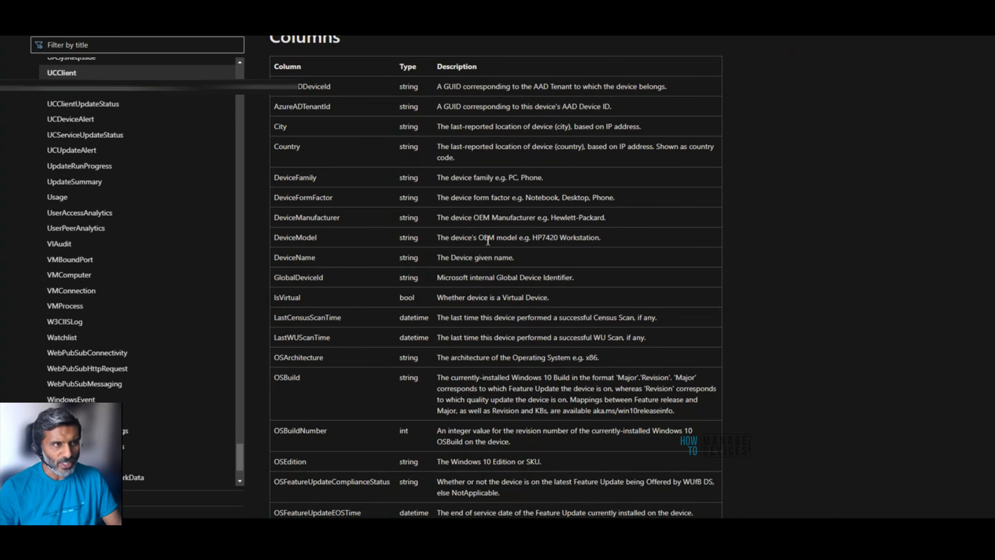
{"action": "scroll", "coordinate": [488, 241], "scroll_direction": "down", "scroll_amount": 15}
{"action": "scroll", "coordinate": [488, 241], "scroll_direction": "down", "scroll_amount": 5}
{"action": "scroll", "coordinate": [293, 48], "scroll_direction": "up", "scroll_amount": 20}
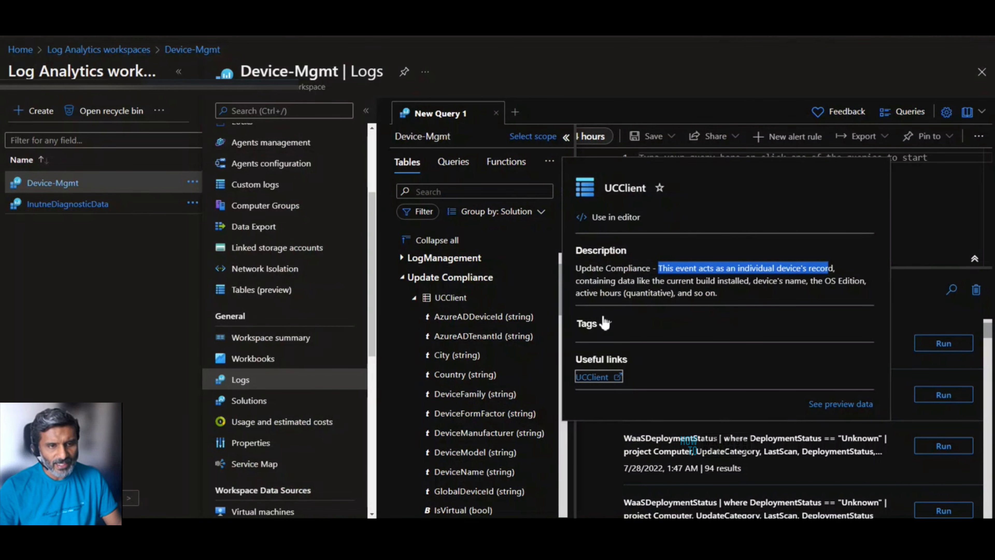
- Insert the UCClient table into the query editor, collapse the schema pane and run the query
{"action": "left_click", "coordinate": [608, 218]}
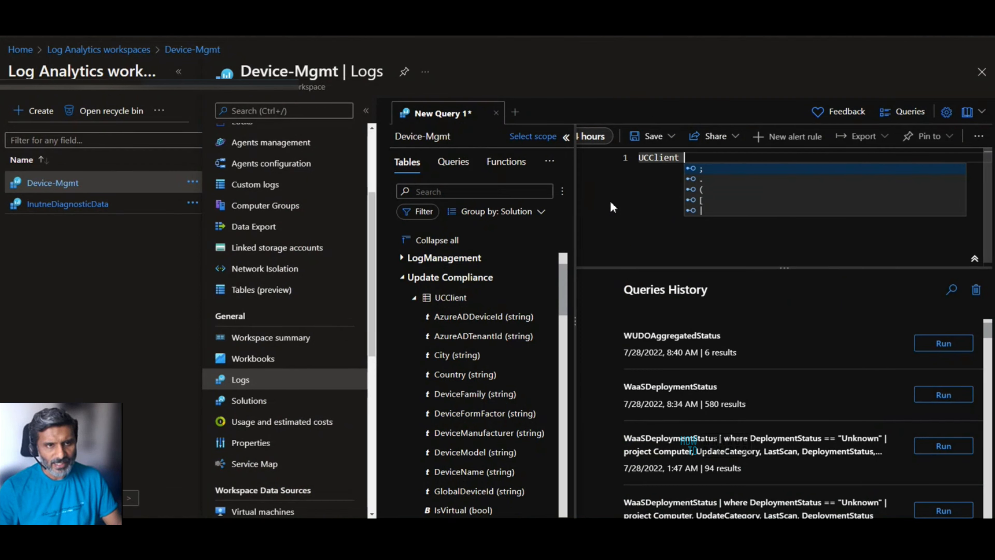
{"action": "key", "text": "ctrl+a"}
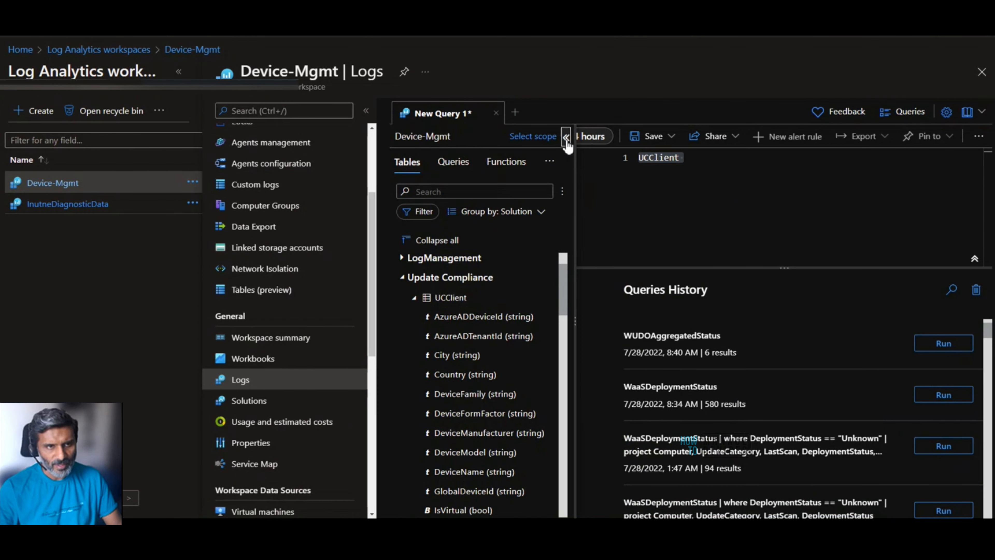
{"action": "left_click", "coordinate": [566, 138]}
{"action": "left_click", "coordinate": [461, 138]}
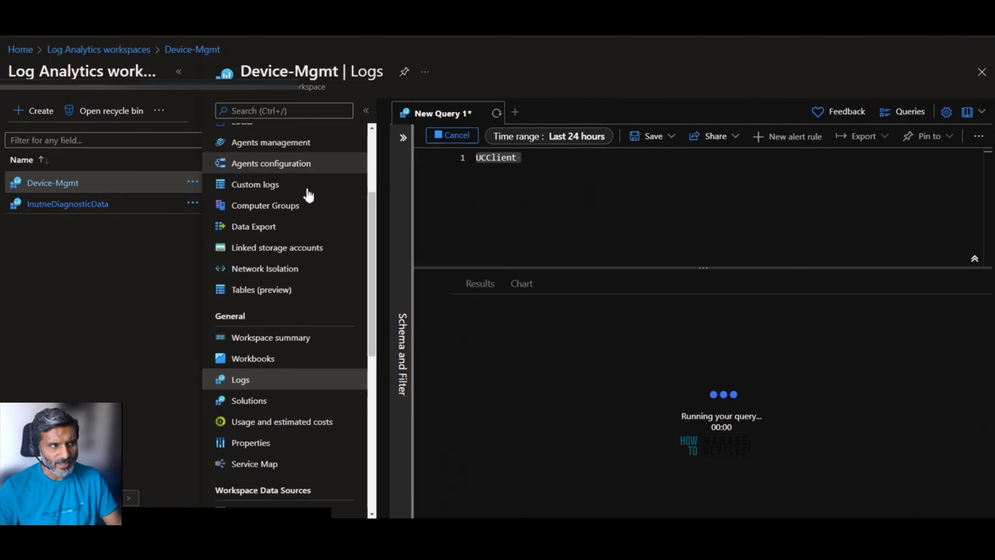
{"action": "left_click", "coordinate": [317, 159]}
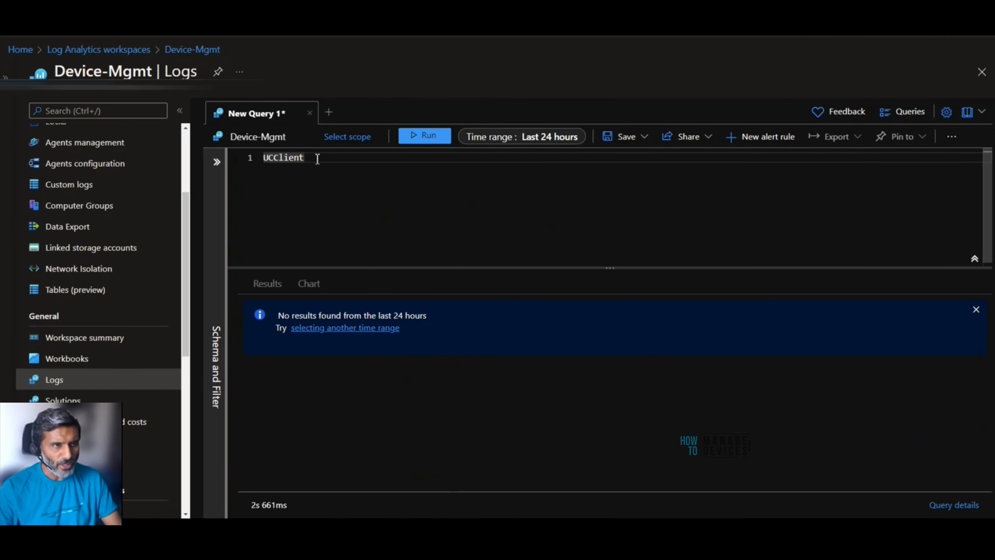
- Set a custom time range for the UCClient query starting from July 1, 2021, apply it and run the query
{"action": "left_click", "coordinate": [508, 147]}
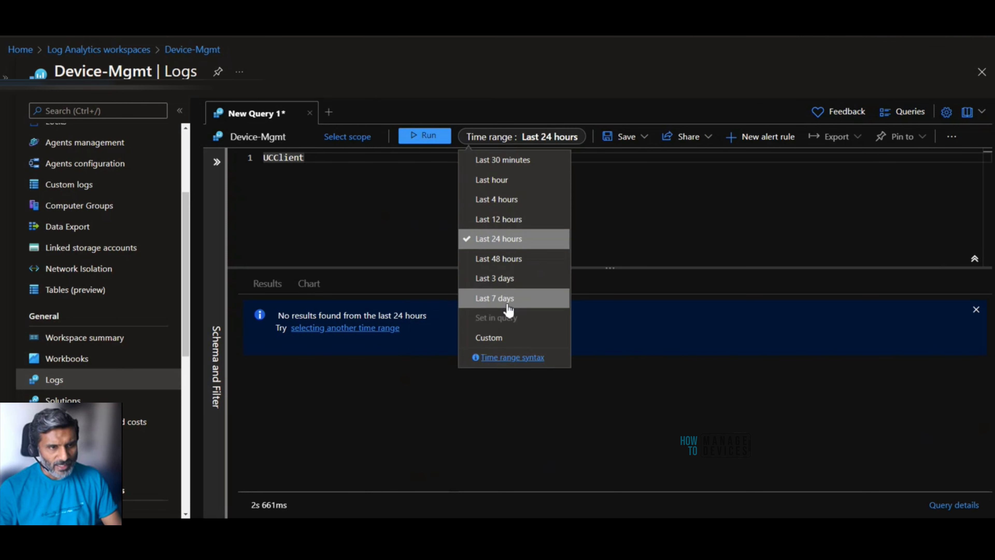
{"action": "left_click", "coordinate": [410, 170]}
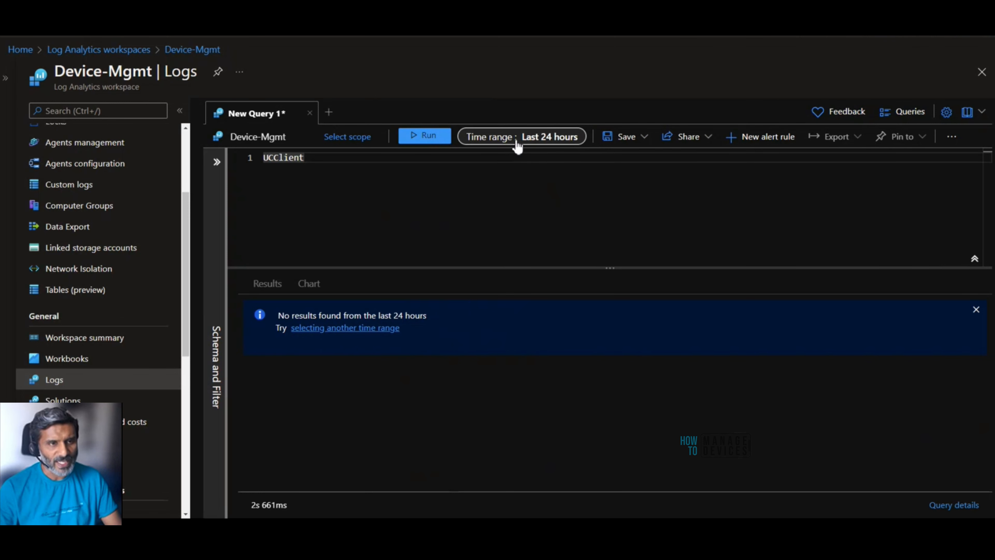
{"action": "left_click", "coordinate": [535, 146]}
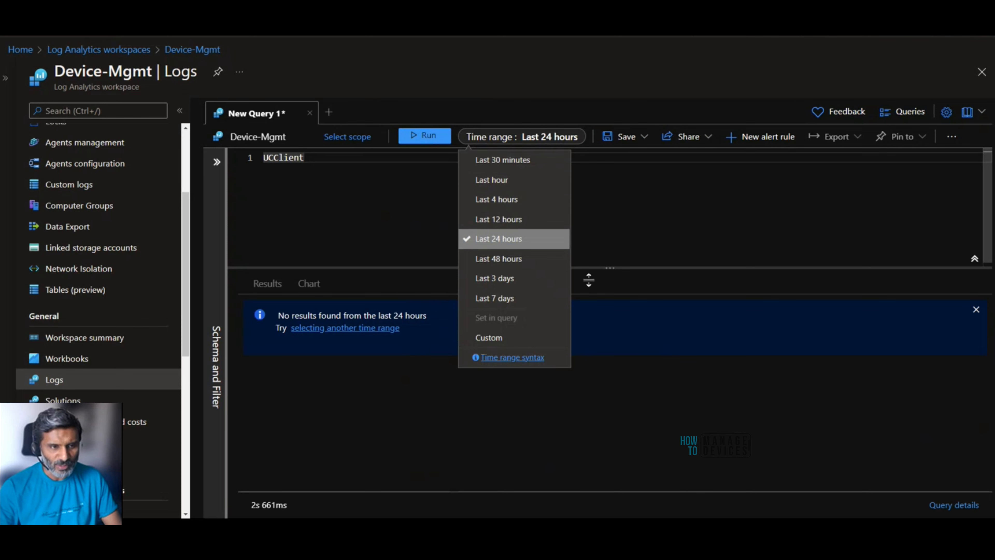
{"action": "left_click", "coordinate": [504, 339]}
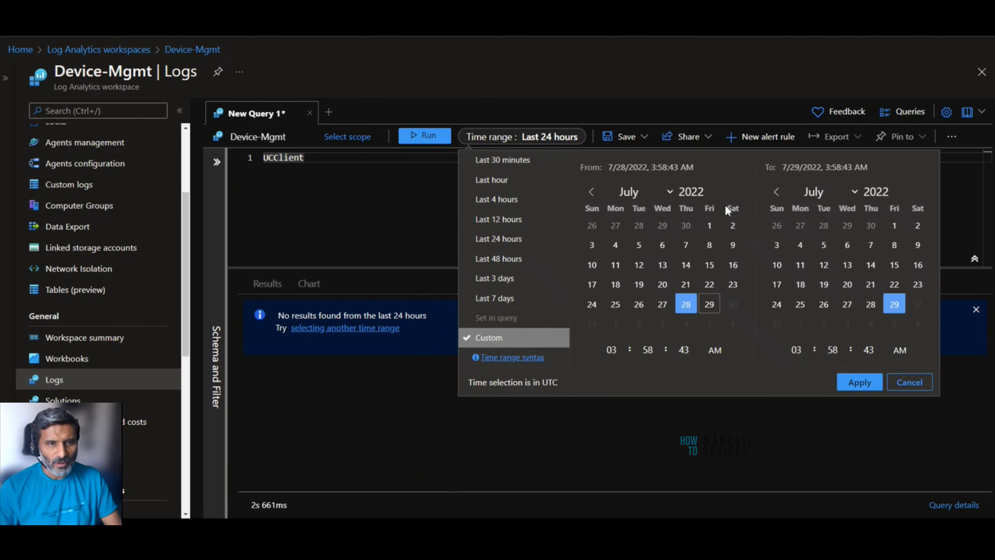
{"action": "double_click", "coordinate": [702, 191]}
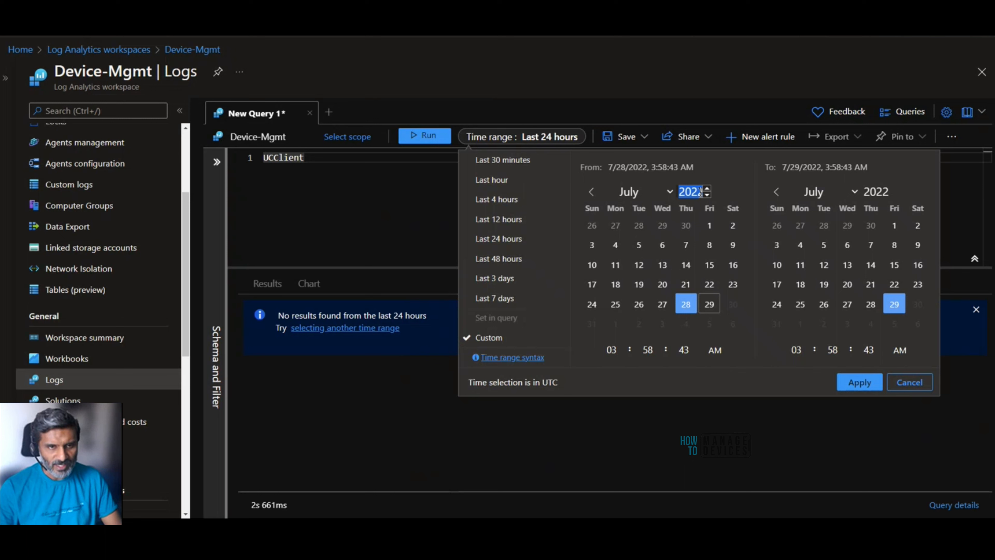
{"action": "left_click", "coordinate": [701, 191]}
{"action": "key", "text": "BackSpace"}
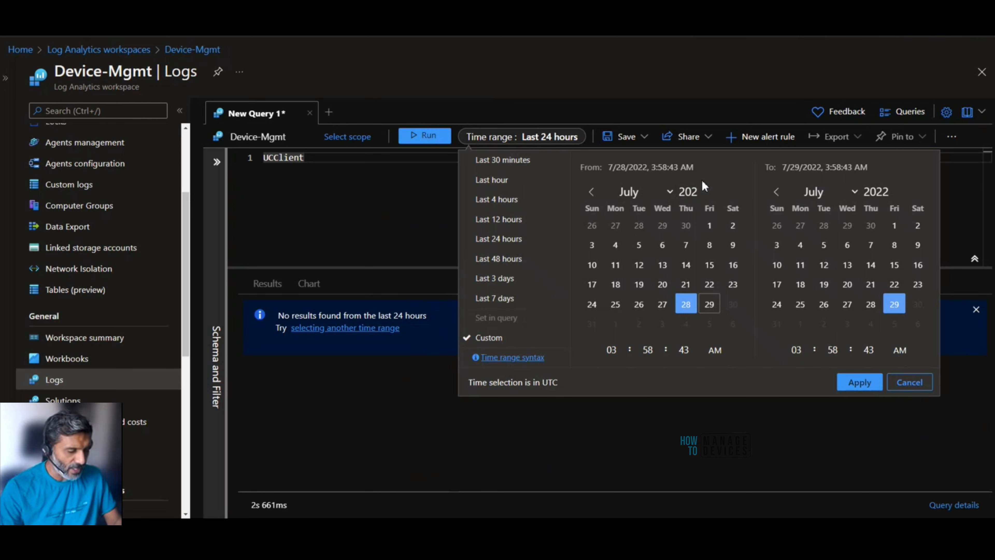
{"action": "type", "text": "1"}
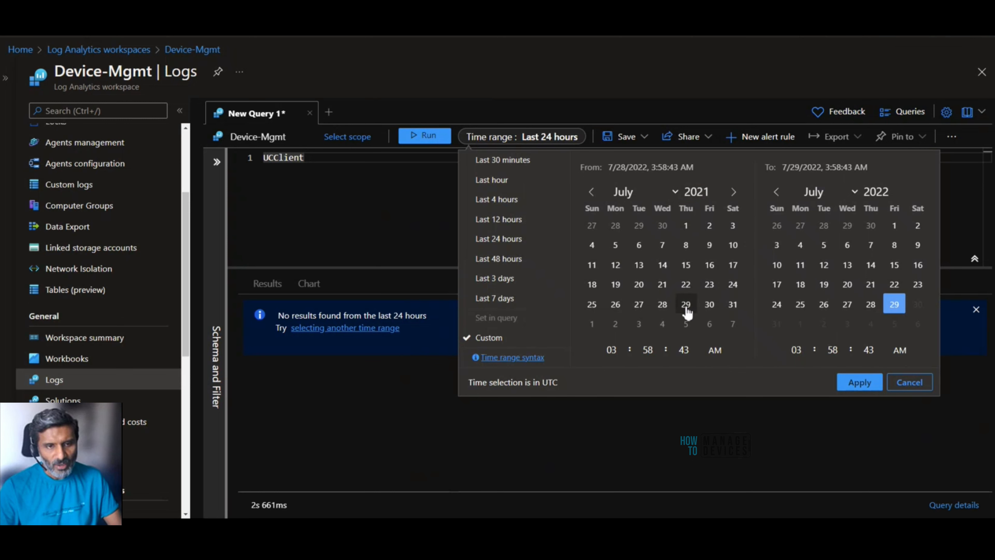
{"action": "left_click", "coordinate": [686, 226]}
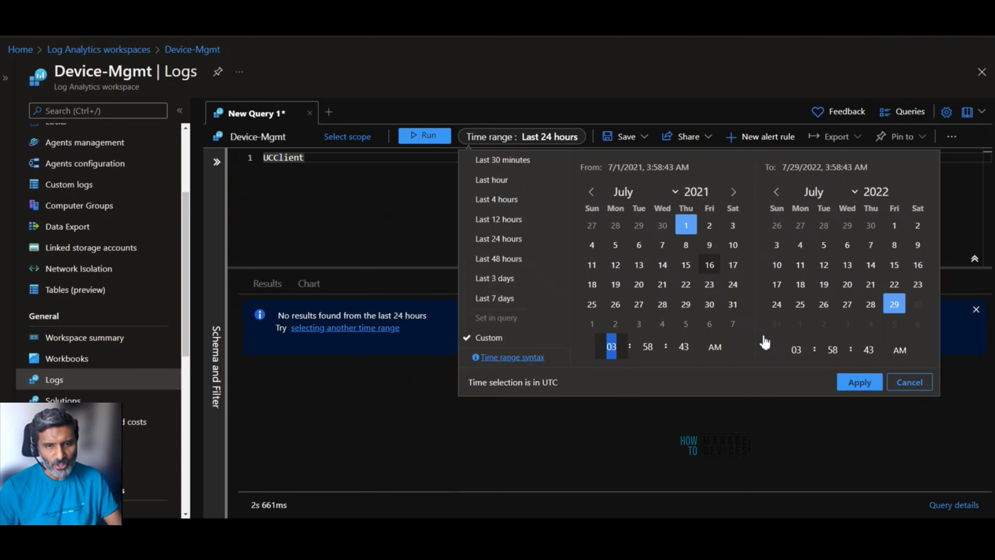
{"action": "left_click", "coordinate": [868, 386]}
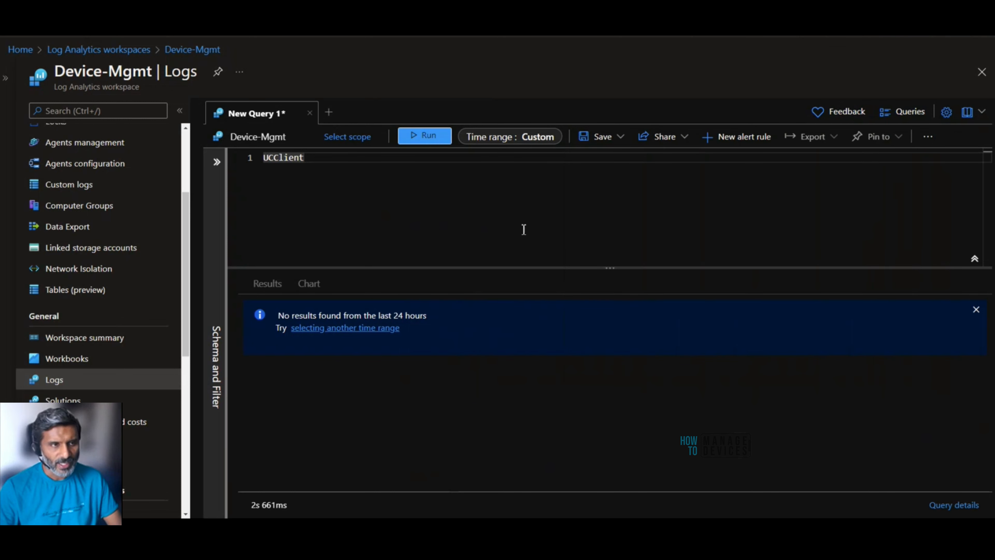
{"action": "left_click", "coordinate": [427, 135]}
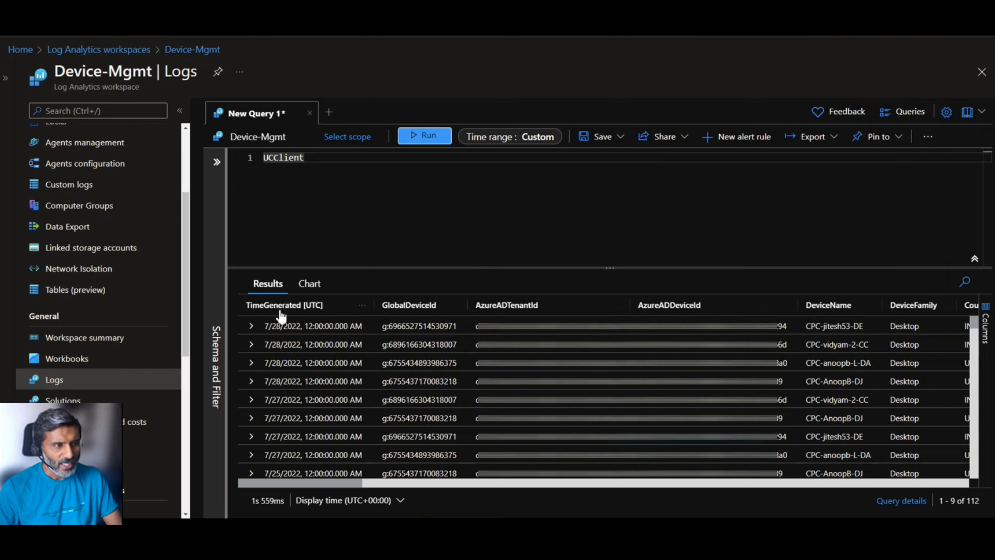
- Examine the returned UCClient rows and expand one record to read its device, OS version, build and update status fields
{"action": "scroll", "coordinate": [322, 349], "scroll_direction": "down", "scroll_amount": 20}
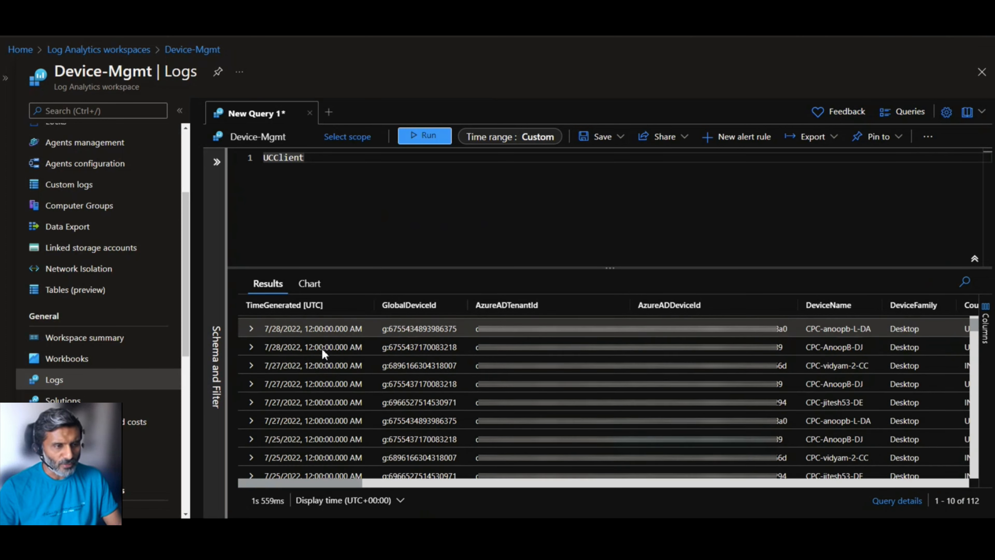
{"action": "scroll", "coordinate": [324, 351], "scroll_direction": "up", "scroll_amount": 10}
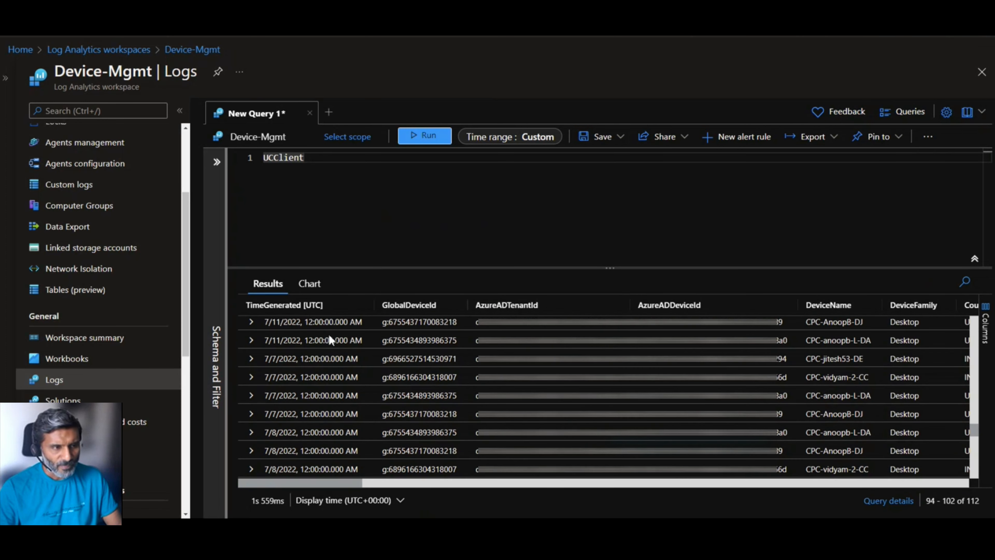
{"action": "mouse_move", "coordinate": [328, 486]}
{"action": "left_mouse_down"}
{"action": "mouse_move", "coordinate": [959, 486]}
{"action": "mouse_move", "coordinate": [323, 486]}
{"action": "left_mouse_up"}
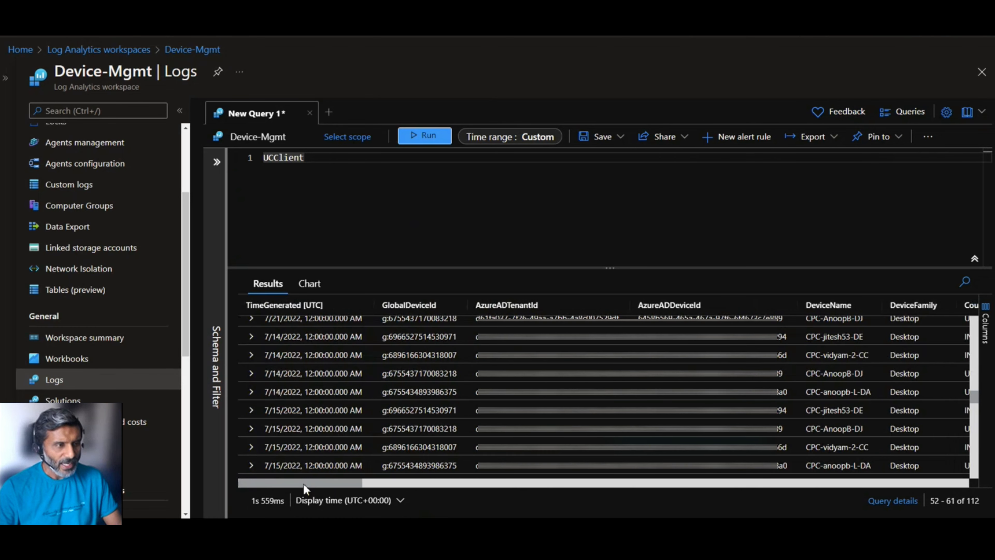
{"action": "left_click", "coordinate": [252, 320]}
{"action": "scroll", "coordinate": [347, 341], "scroll_direction": "down", "scroll_amount": 3}
{"action": "scroll", "coordinate": [377, 365], "scroll_direction": "down", "scroll_amount": 3}
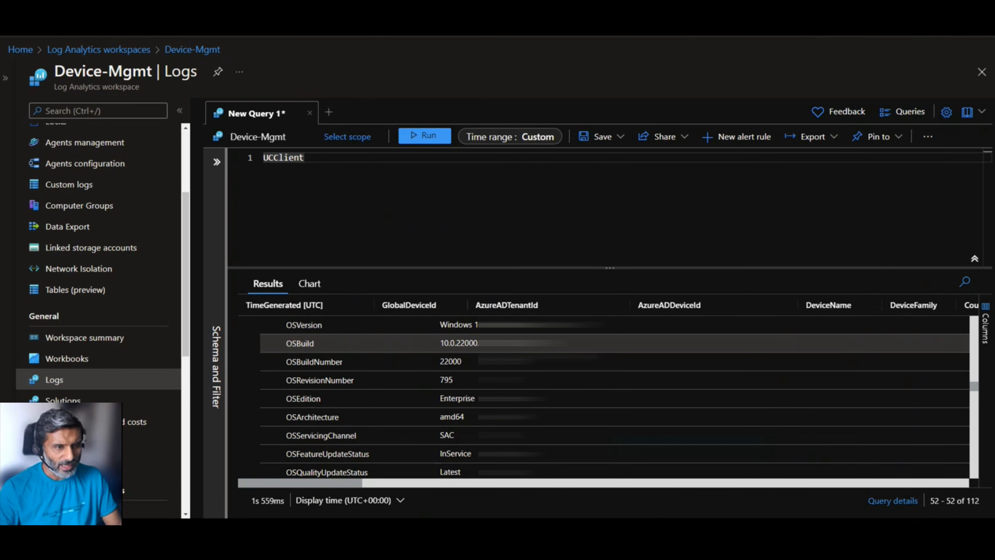
{"action": "scroll", "coordinate": [510, 345], "scroll_direction": "down", "scroll_amount": 1}
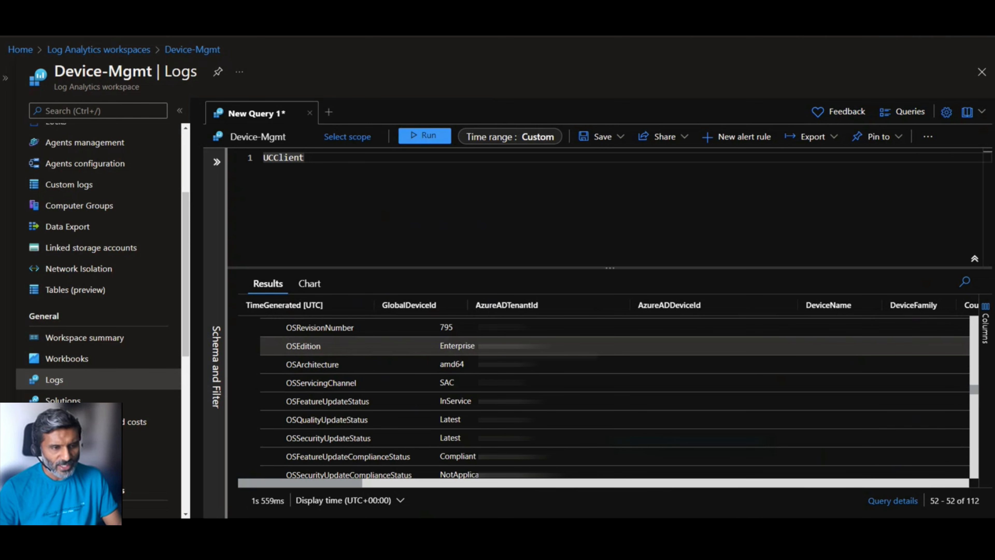
{"action": "scroll", "coordinate": [464, 382], "scroll_direction": "up", "scroll_amount": 2}
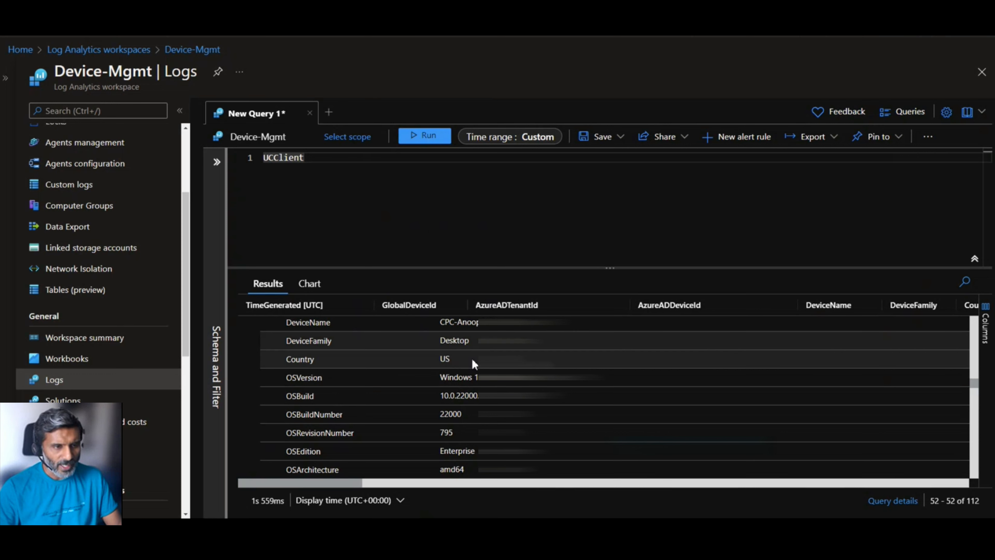
- Add a where filter to the UCClient query for OSVersion contains "Windows 11"
{"action": "left_click", "coordinate": [327, 157]}
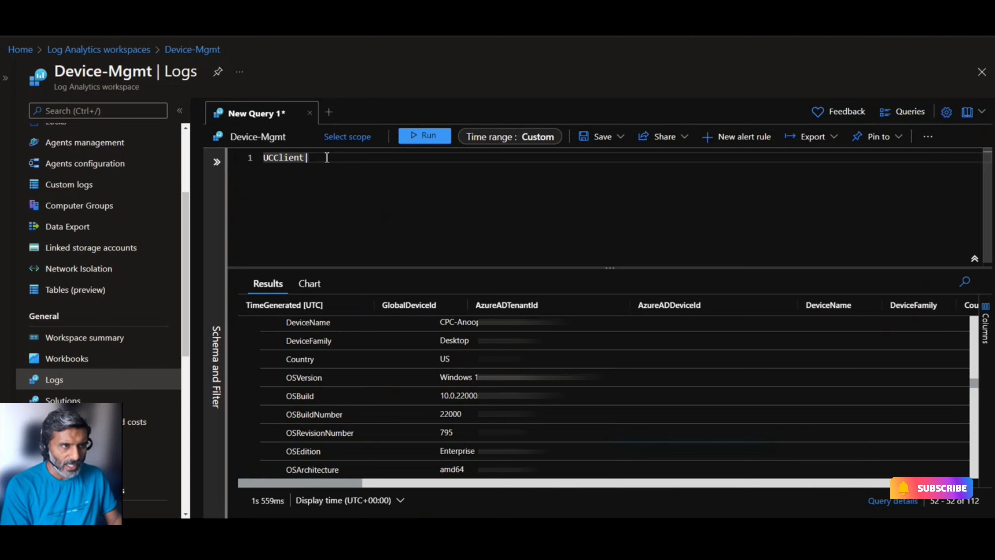
{"action": "type", "text": "|"}
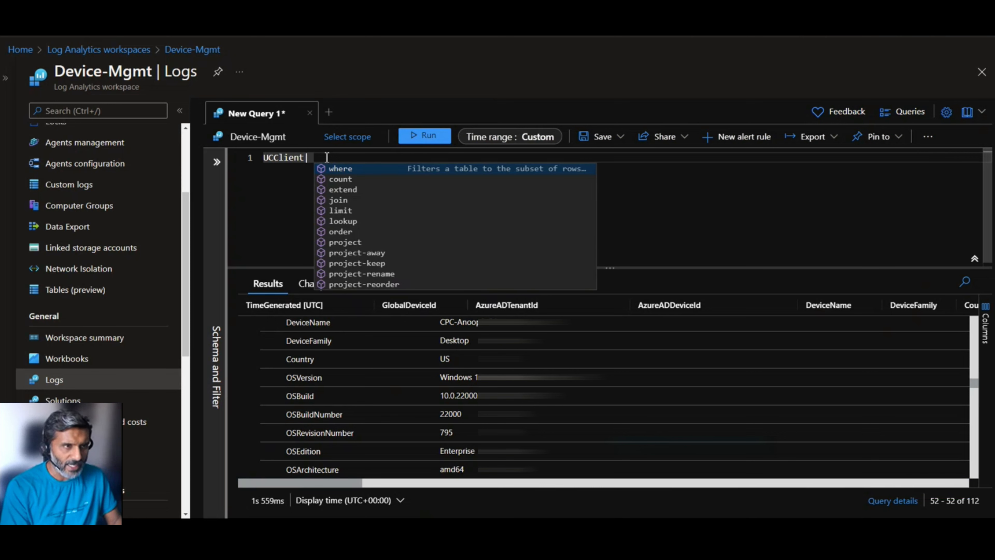
{"action": "key", "text": "Tab"}
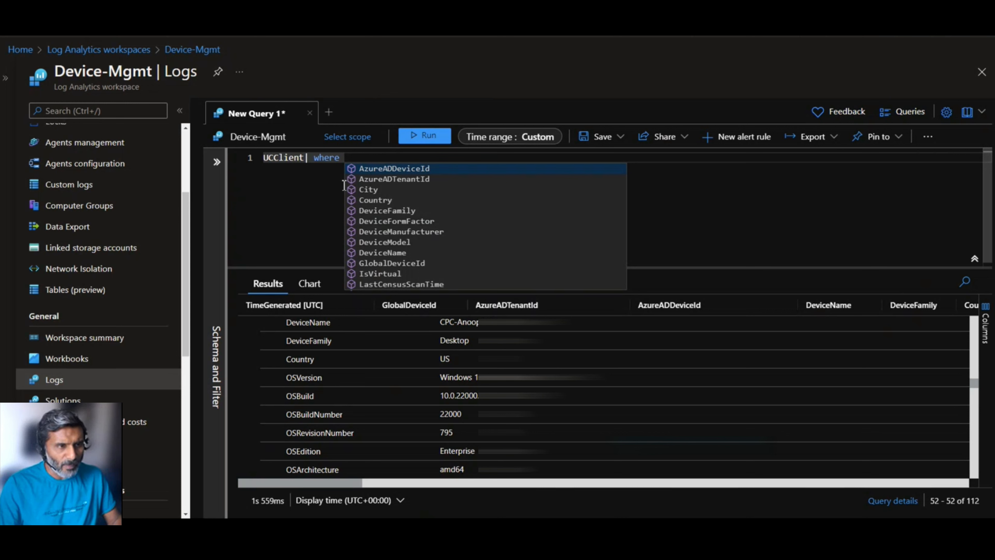
{"action": "scroll", "coordinate": [405, 251], "scroll_direction": "down", "scroll_amount": 1}
{"action": "scroll", "coordinate": [405, 251], "scroll_direction": "down", "scroll_amount": 2}
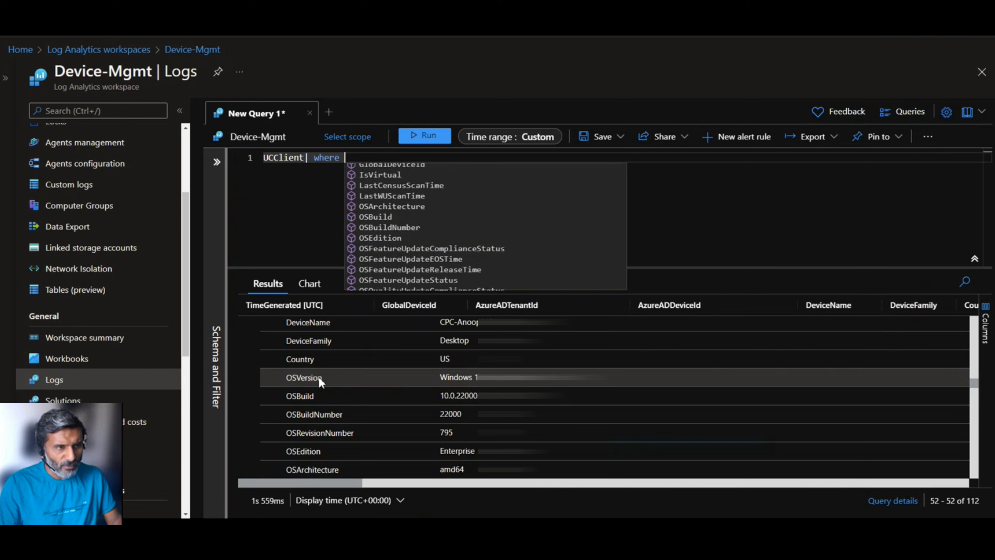
{"action": "scroll", "coordinate": [400, 259], "scroll_direction": "down", "scroll_amount": 3}
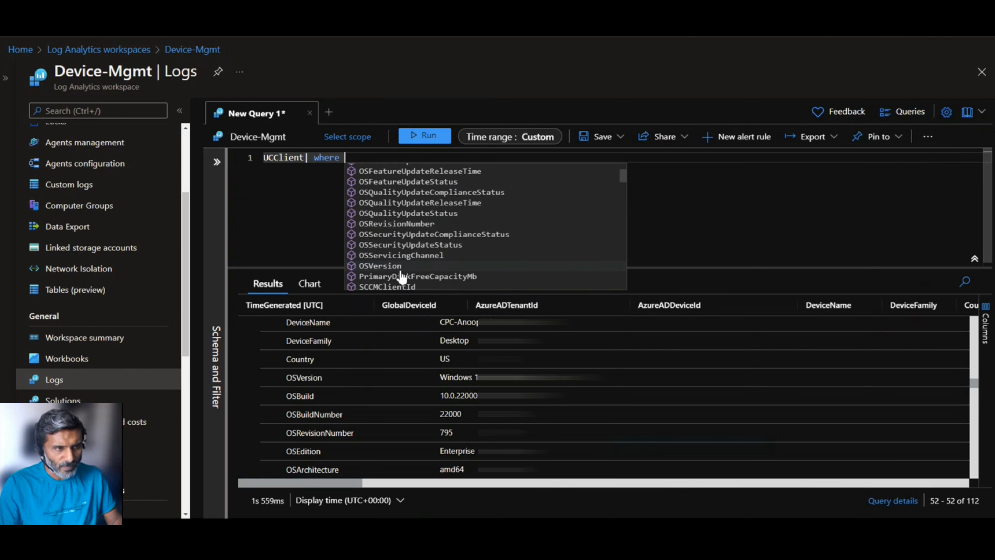
{"action": "left_click", "coordinate": [388, 267]}
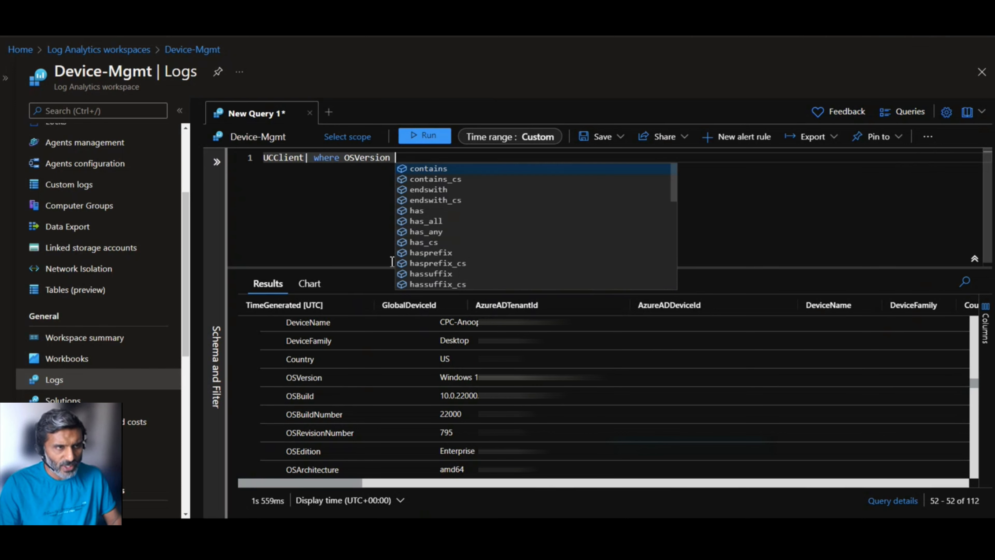
{"action": "left_click", "coordinate": [435, 169]}
{"action": "type", "text": "\"W"}
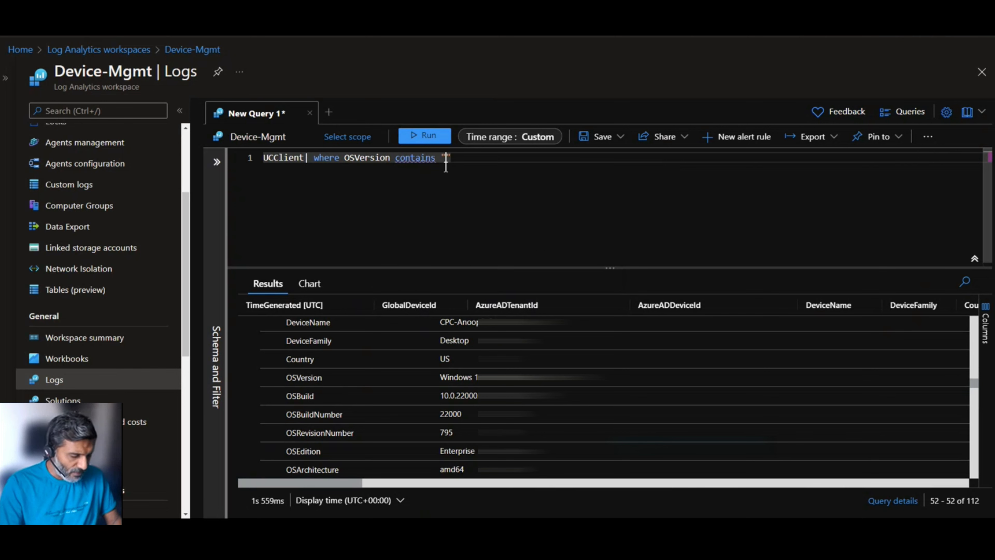
{"action": "type", "text": "indows 11"}
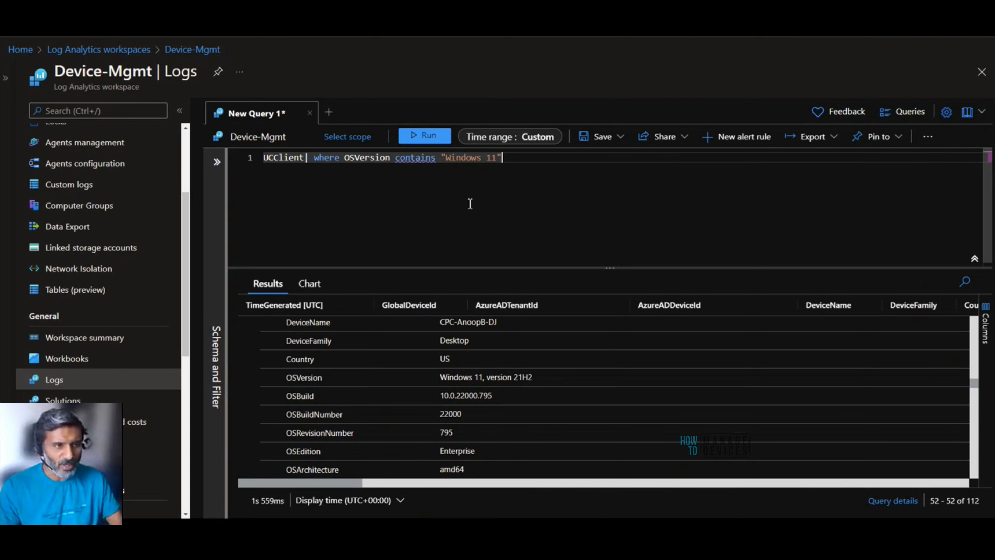
{"action": "mouse_move", "coordinate": [411, 162]}
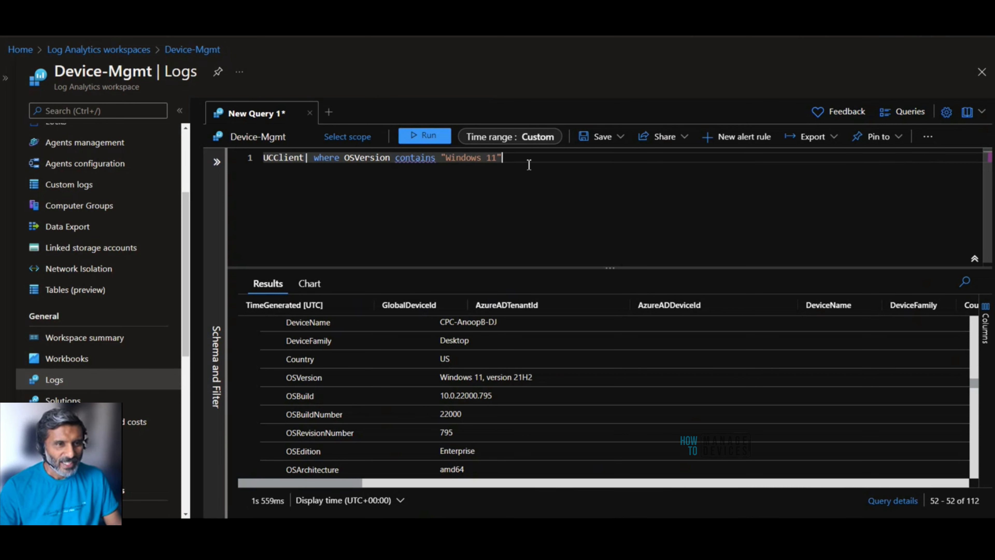
- Add a second query line that projects the Country, DeviceName and OSVersion columns
{"action": "key", "text": "Return"}
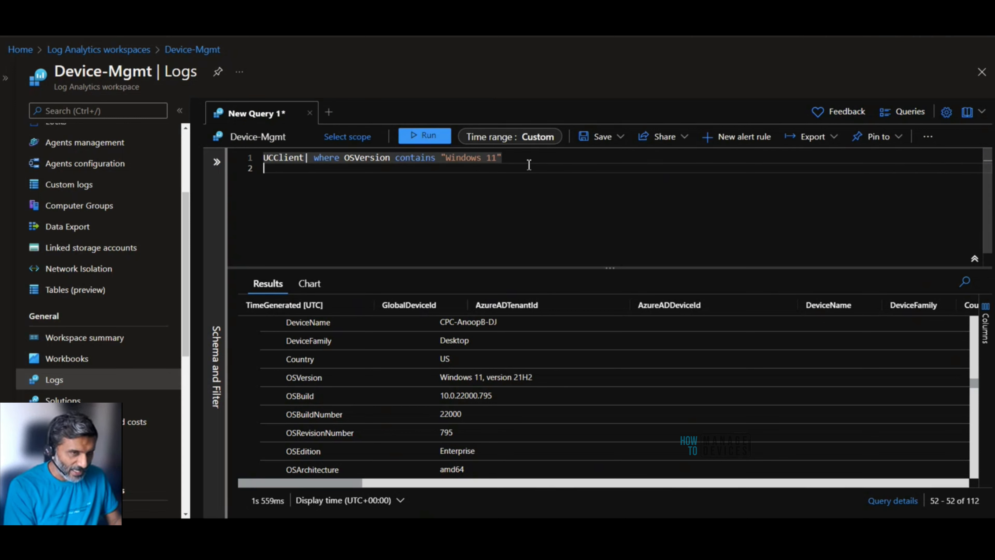
{"action": "type", "text": "|"}
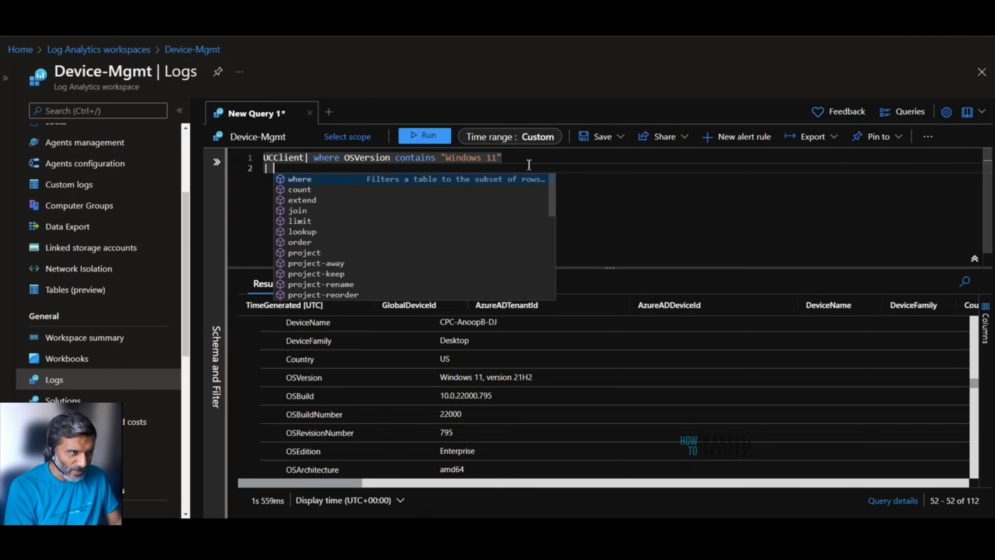
{"action": "type", "text": " pro"}
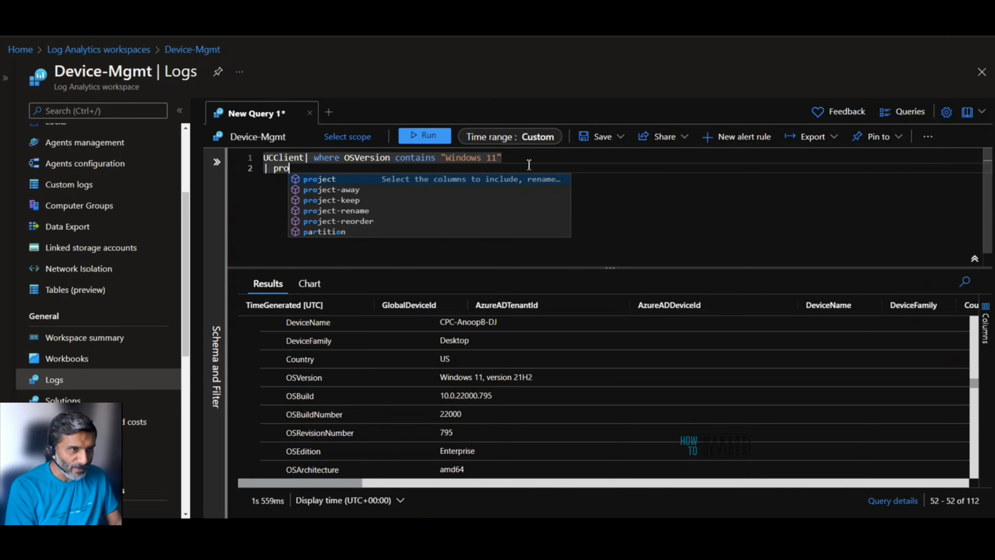
{"action": "key", "text": "Tab"}
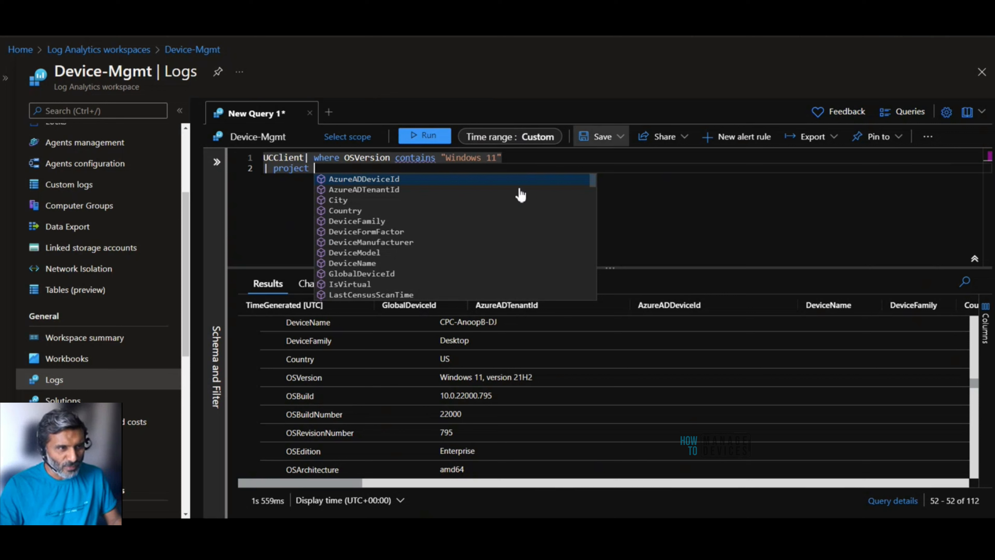
{"action": "left_click", "coordinate": [361, 212]}
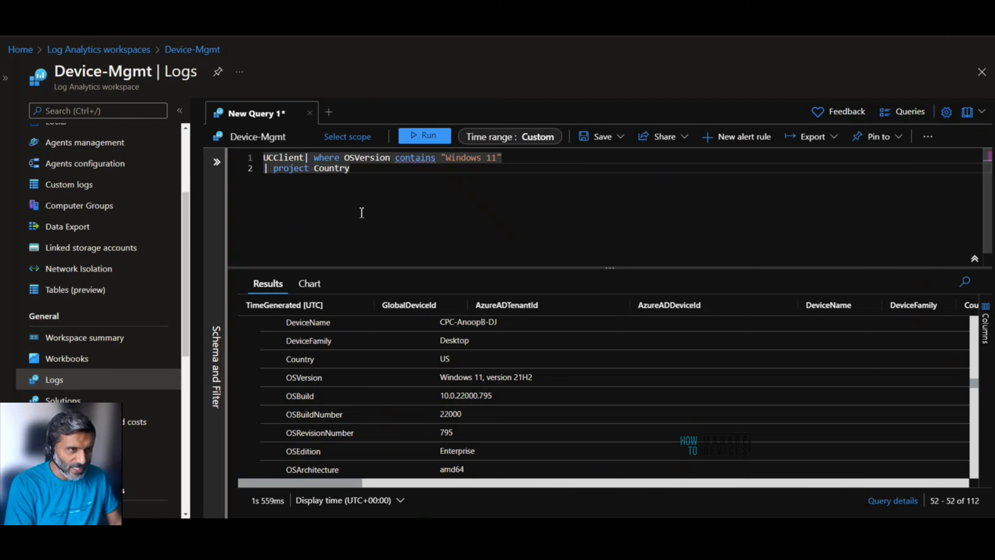
{"action": "type", "text": ","}
{"action": "left_click", "coordinate": [399, 259]}
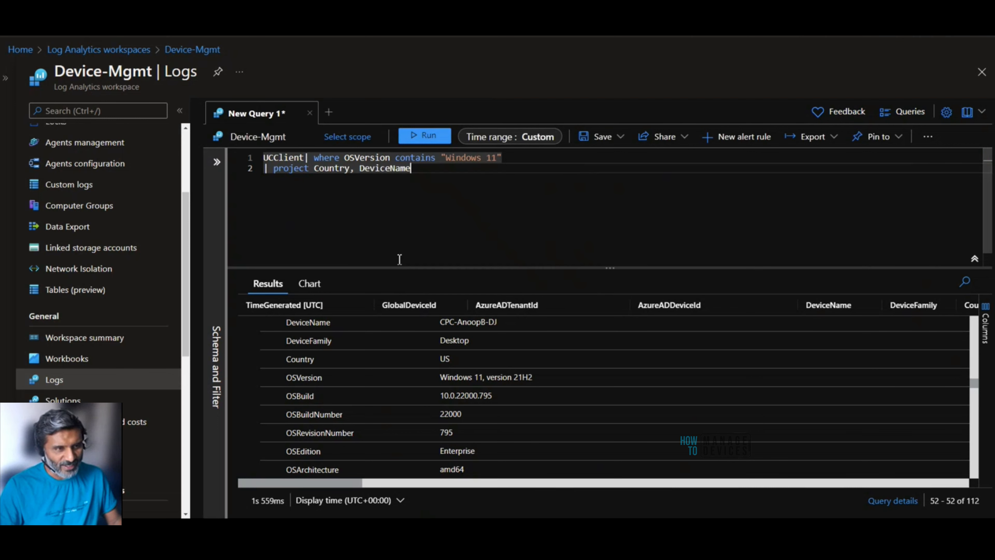
{"action": "type", "text": ", "}
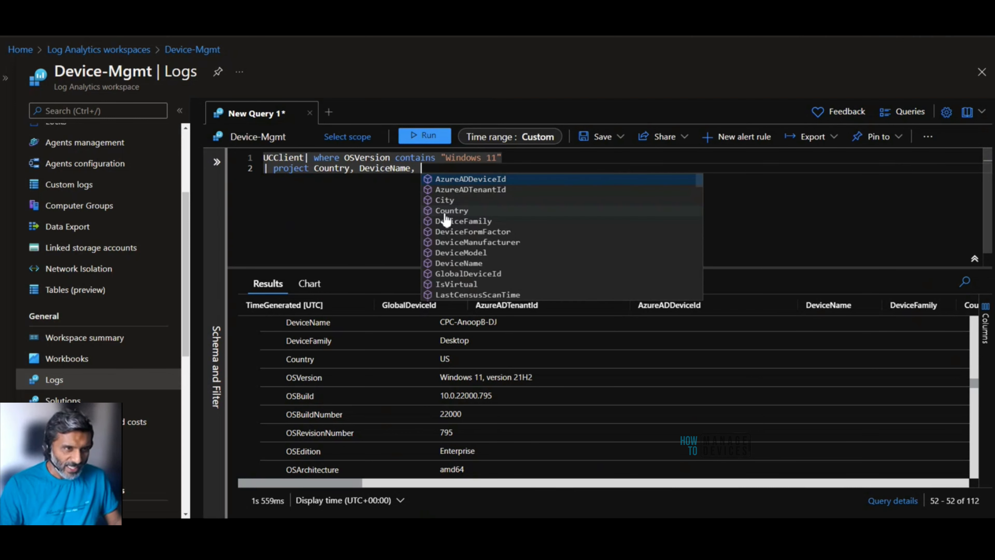
{"action": "type", "text": "OS"}
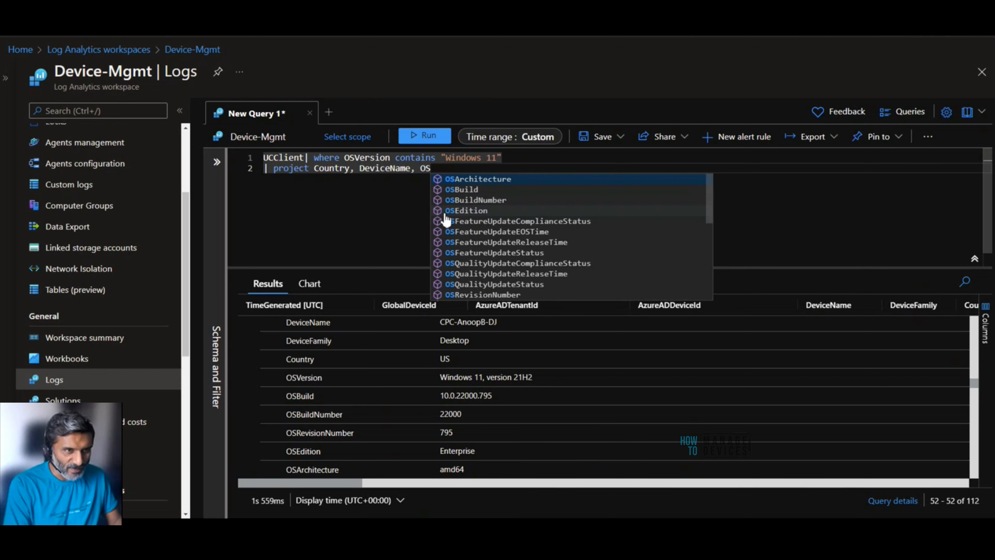
{"action": "type", "text": "ver"}
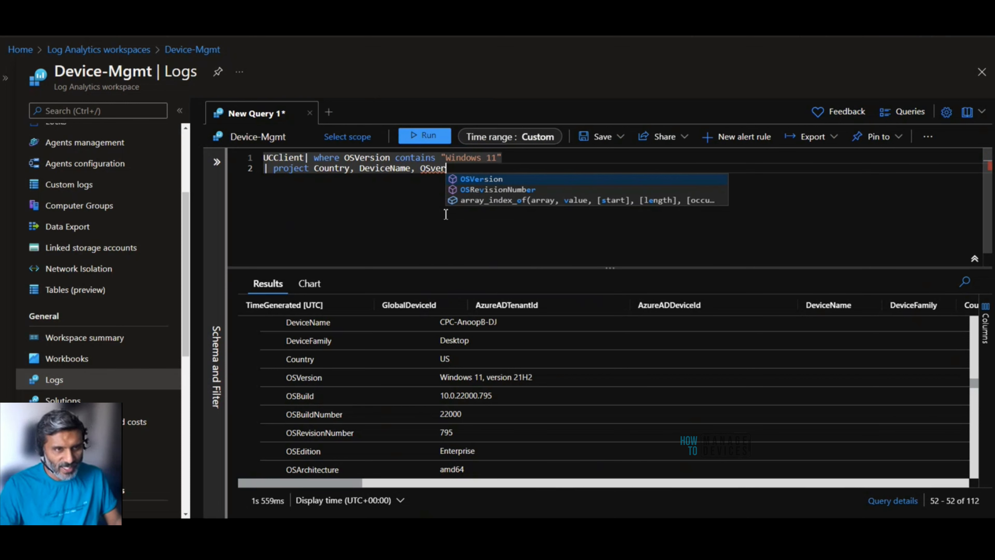
{"action": "left_click", "coordinate": [472, 180]}
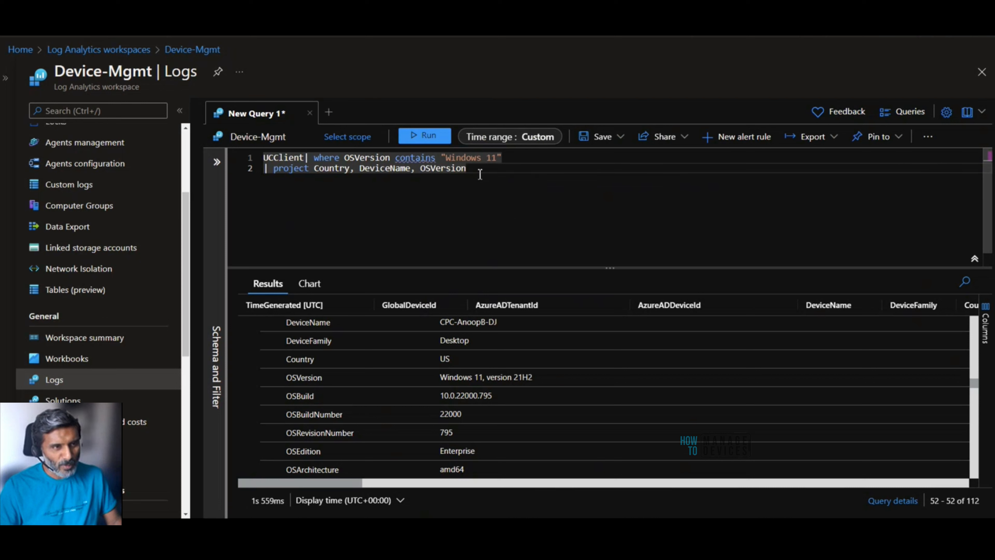
- Run the complete two-line UCClient query with the Windows 11 filter and the projected Country, DeviceName and OSVersion columns
{"action": "left_click_drag", "start_coordinate": [467, 172], "coordinate": [308, 172]}
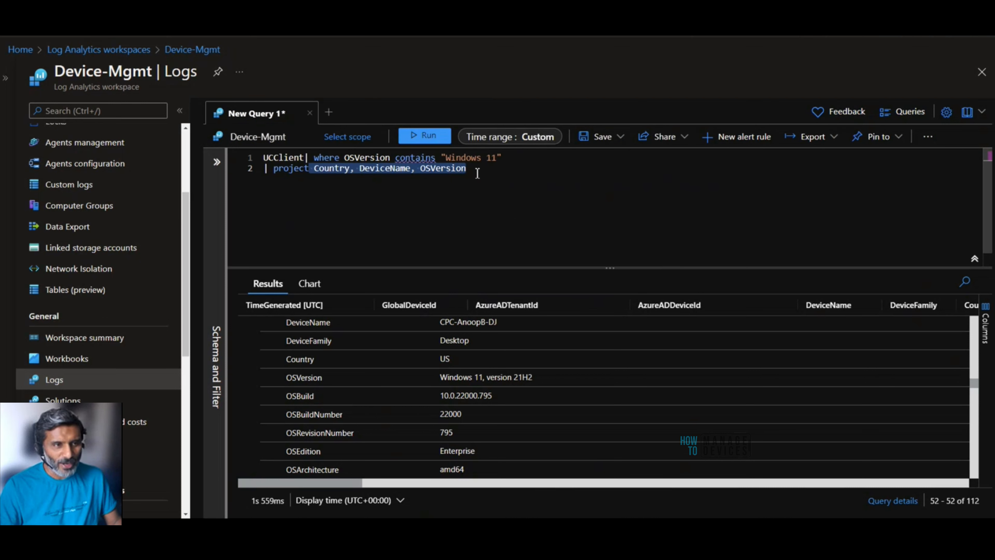
{"action": "key", "text": "ctrl+a"}
{"action": "left_click_drag", "start_coordinate": [467, 172], "coordinate": [262, 157]}
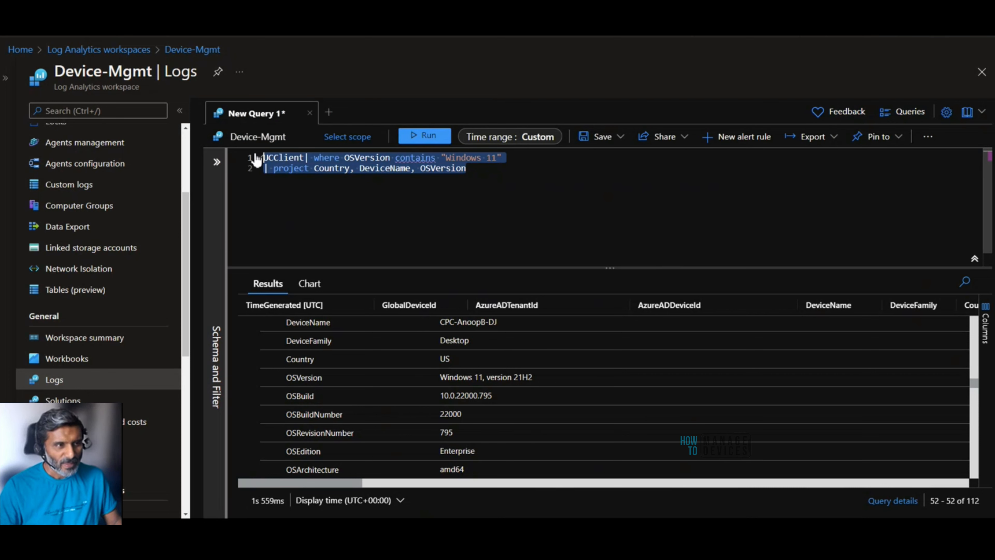
{"action": "left_click", "coordinate": [435, 141]}
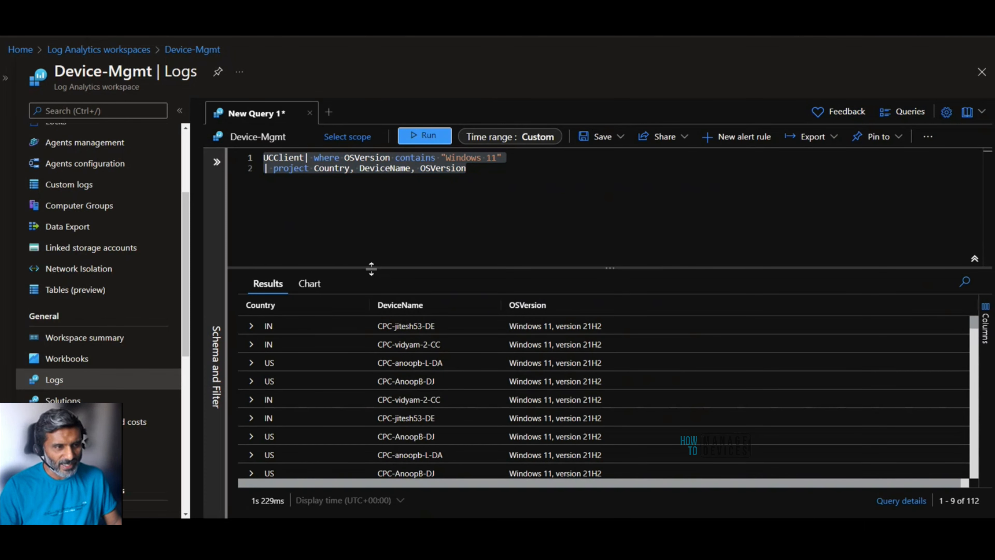
- Enlarge the results area and review the Country, DeviceName and OSVersion values of the returned rows
{"action": "left_click_drag", "start_coordinate": [372, 269], "coordinate": [369, 219]}
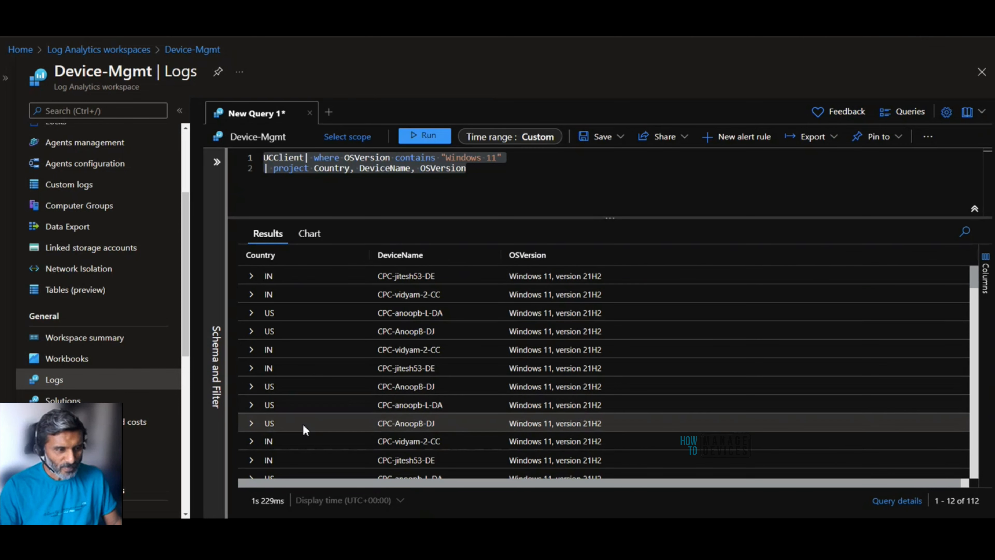
{"action": "scroll", "coordinate": [306, 431], "scroll_direction": "down", "scroll_amount": 1}
{"action": "scroll", "coordinate": [306, 432], "scroll_direction": "down", "scroll_amount": 4}
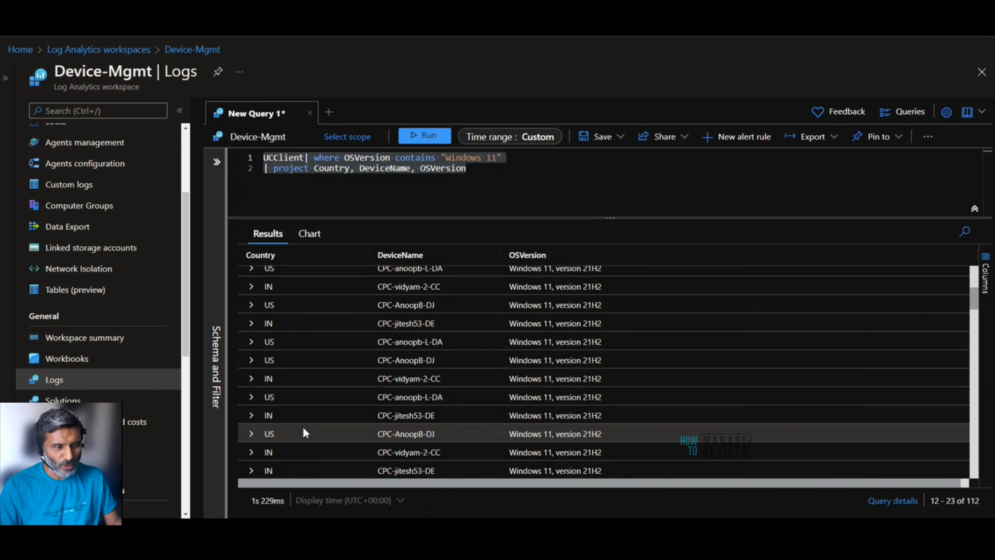
{"action": "scroll", "coordinate": [306, 432], "scroll_direction": "up", "scroll_amount": 4}
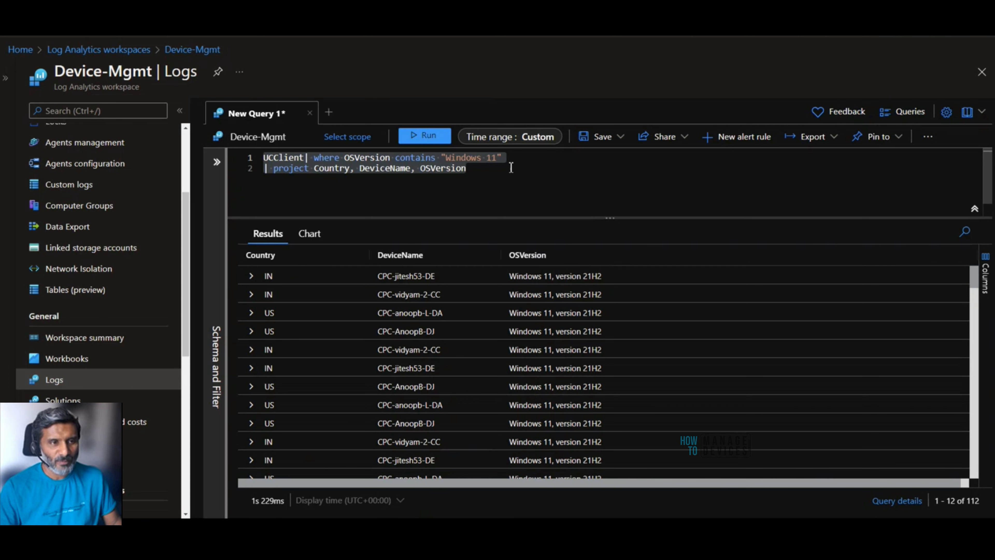
{"action": "left_click_drag", "start_coordinate": [506, 158], "coordinate": [398, 159]}
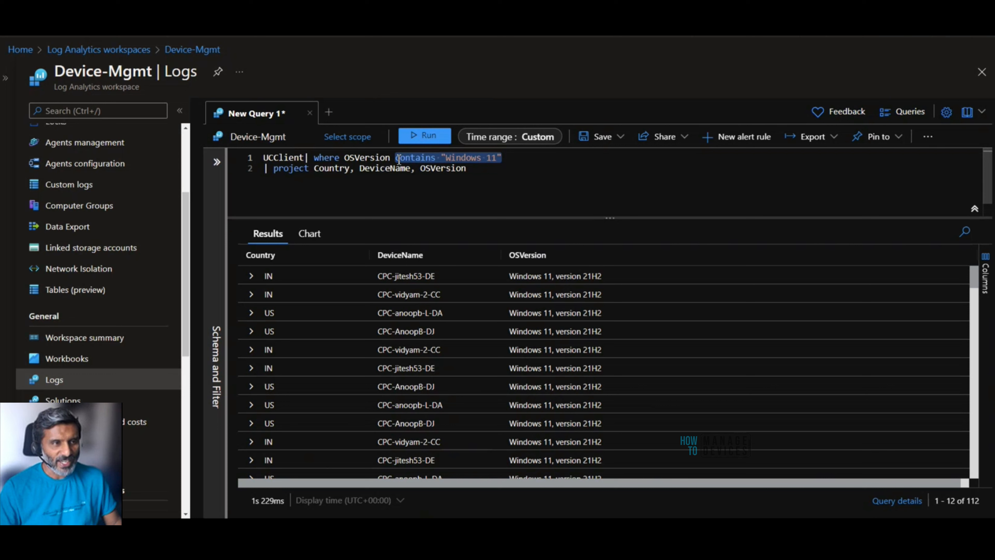
{"action": "key", "text": "ctrl+a"}
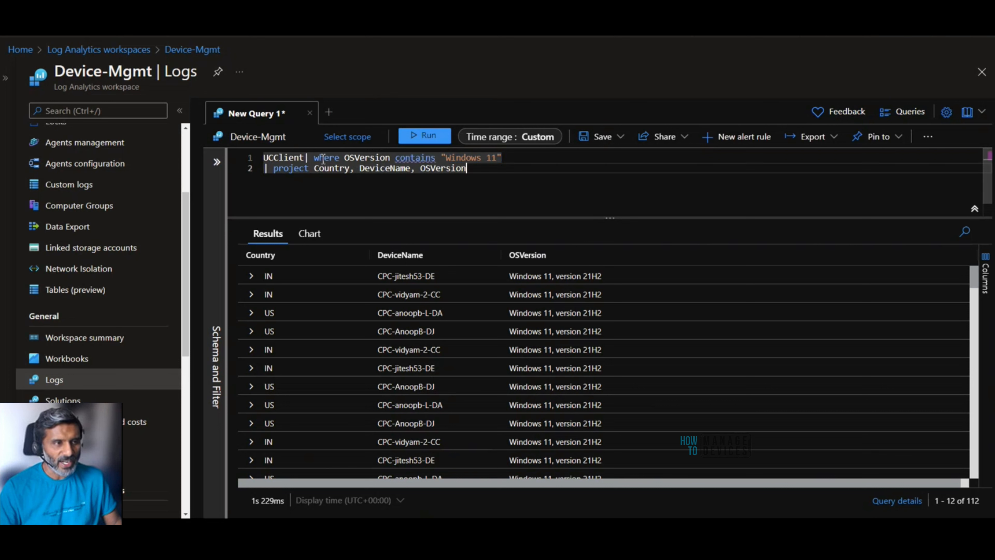
{"action": "double_click", "coordinate": [323, 158]}
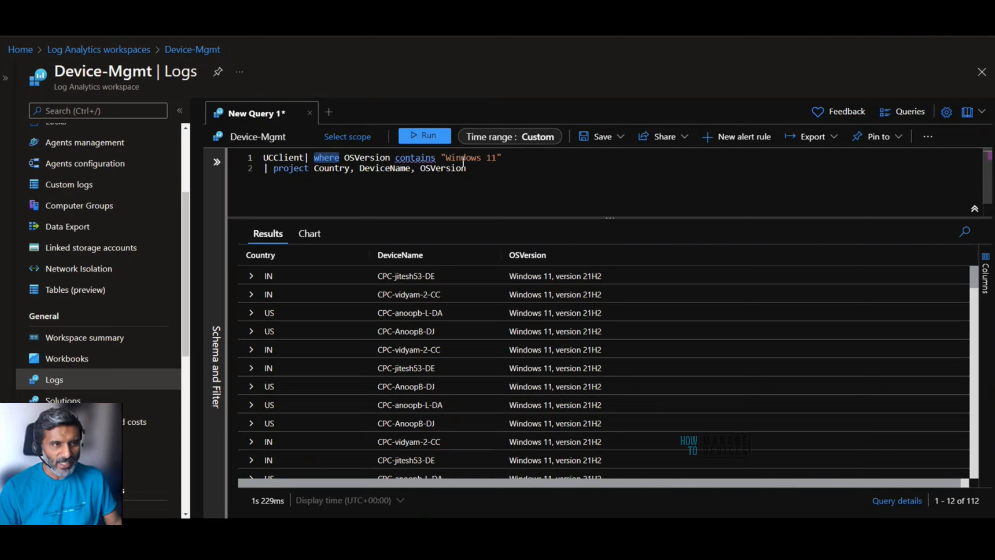
{"action": "left_click_drag", "start_coordinate": [443, 159], "coordinate": [503, 159]}
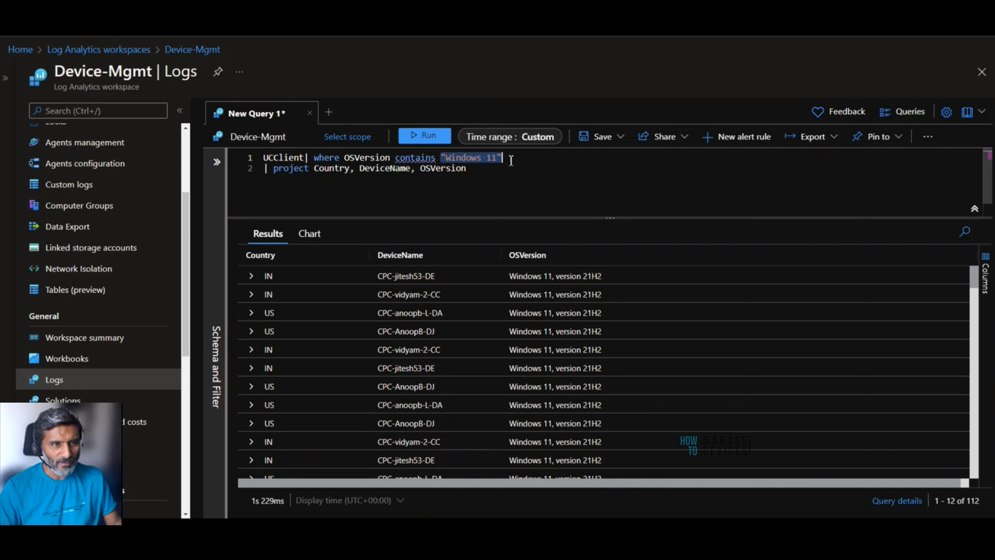
- Add DeviceFamily to the end of the projected columns and run the full query
{"action": "key", "text": "ctrl+a"}
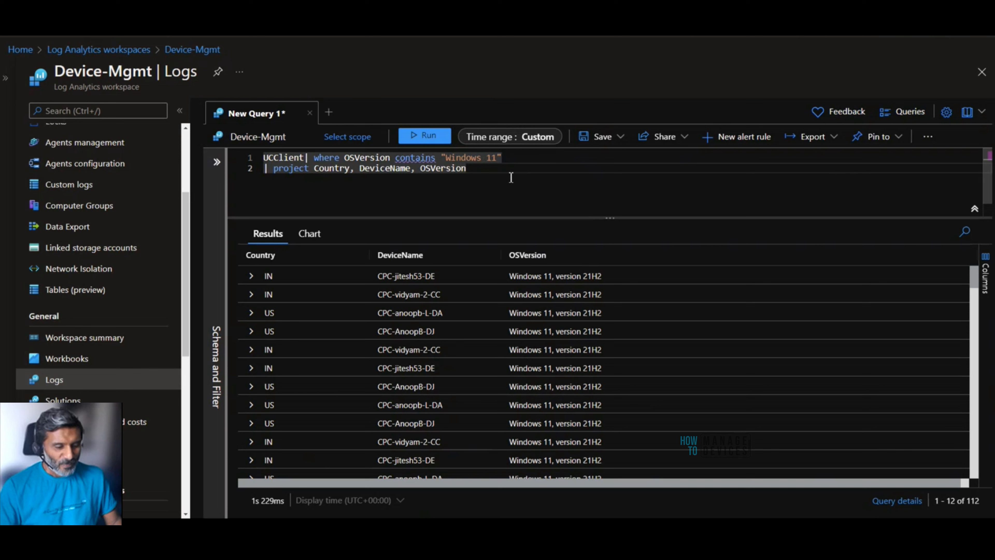
{"action": "type", "text": ","}
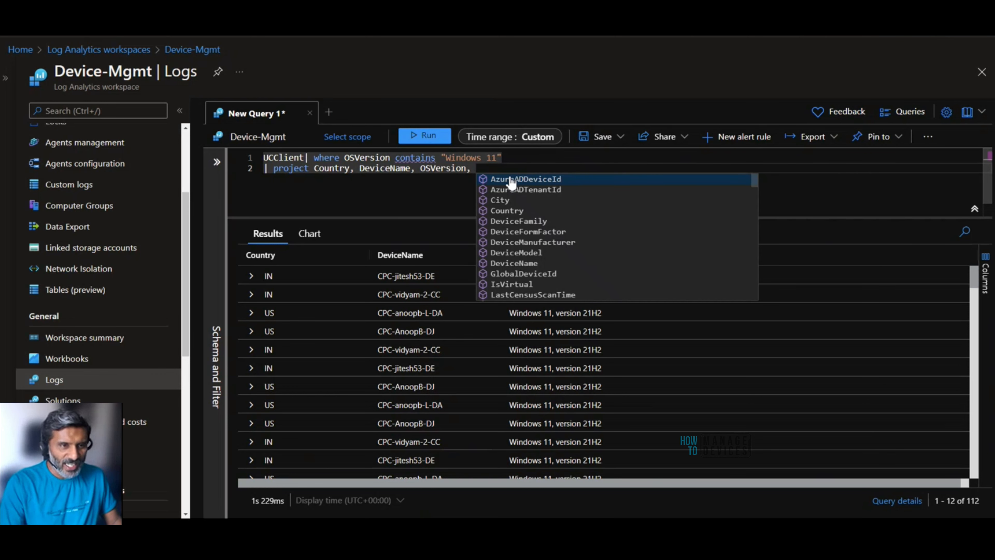
{"action": "left_click", "coordinate": [524, 222]}
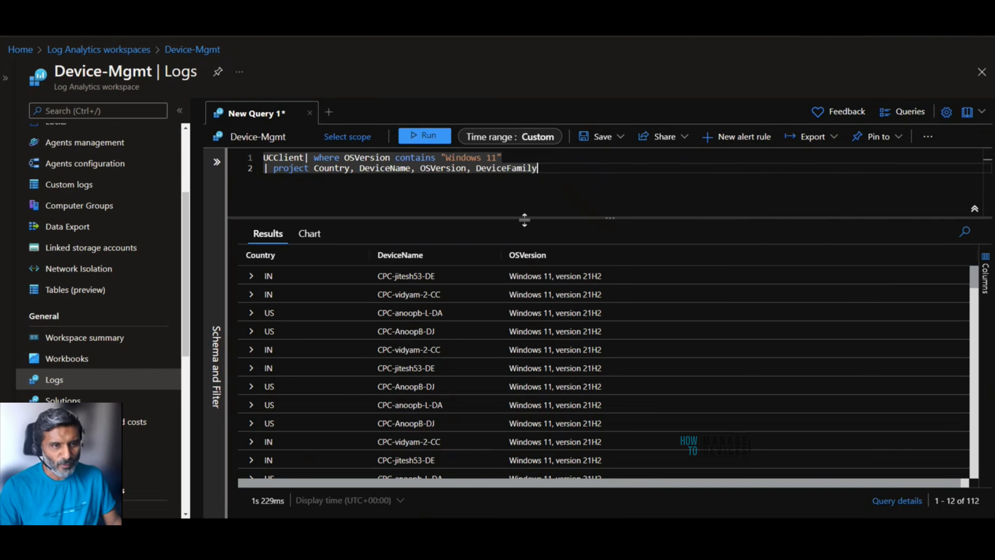
{"action": "left_click_drag", "start_coordinate": [549, 168], "coordinate": [251, 159]}
{"action": "left_click", "coordinate": [419, 136]}
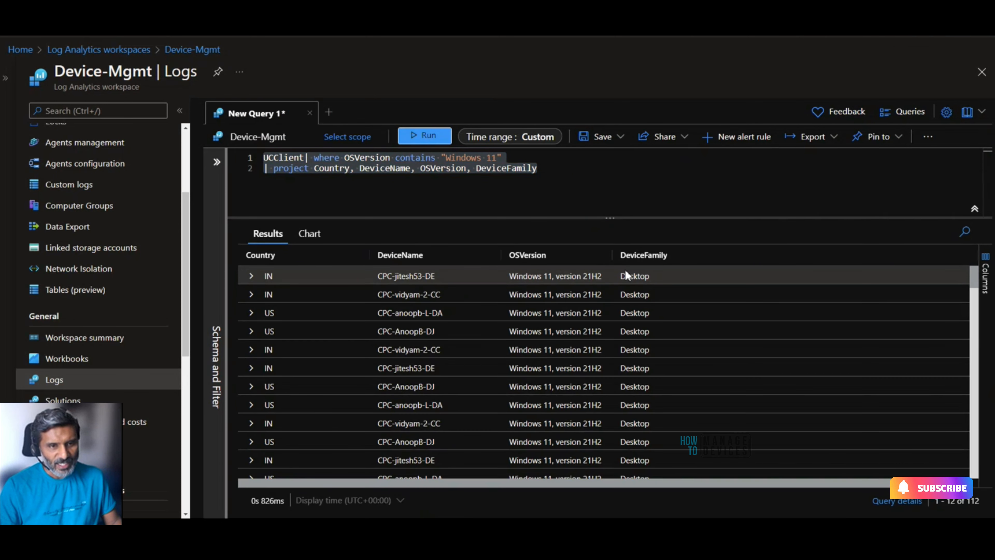
- Try adding DeviceModel as a further projected column and run the full query
{"action": "left_click", "coordinate": [558, 172]}
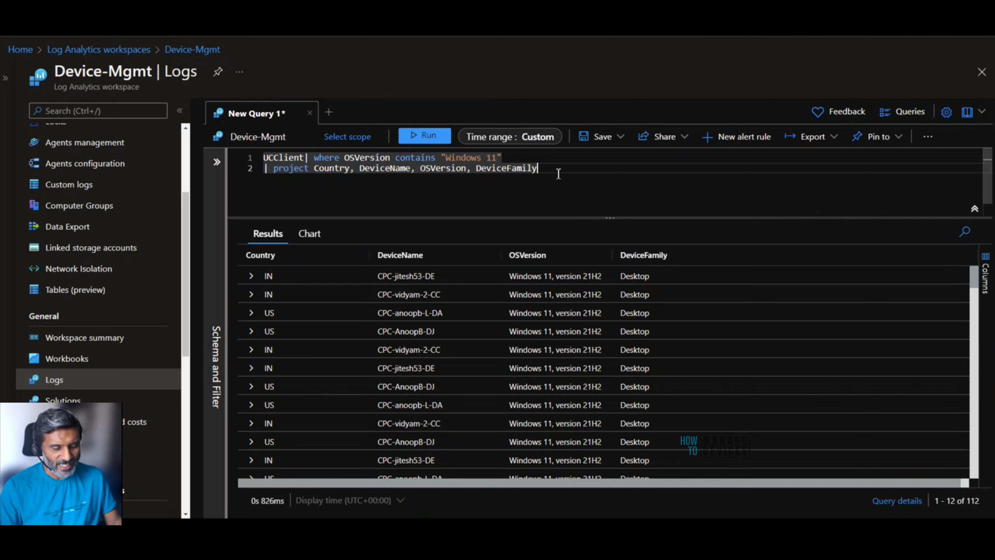
{"action": "type", "text": ","}
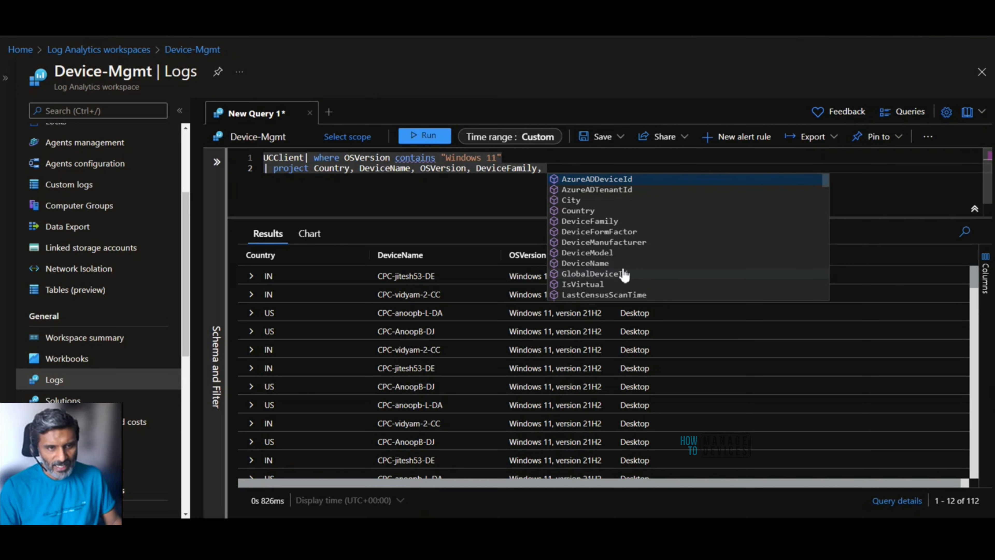
{"action": "left_click", "coordinate": [609, 253]}
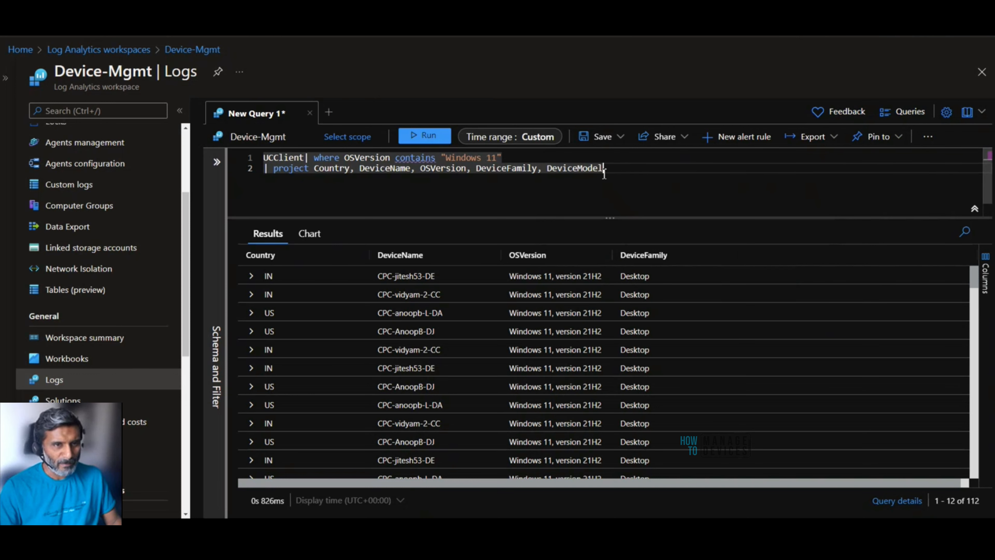
{"action": "left_click_drag", "start_coordinate": [605, 173], "coordinate": [270, 151]}
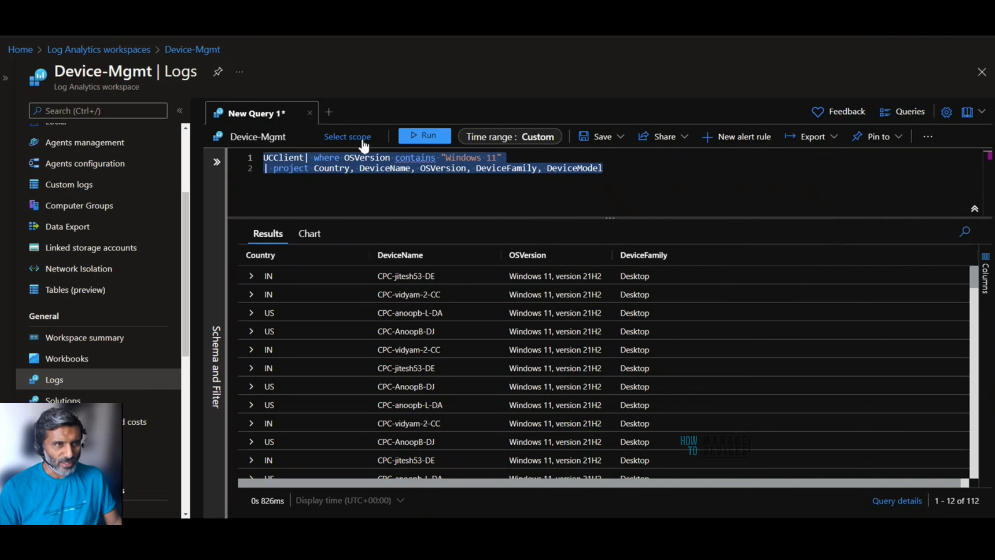
{"action": "left_click", "coordinate": [423, 138]}
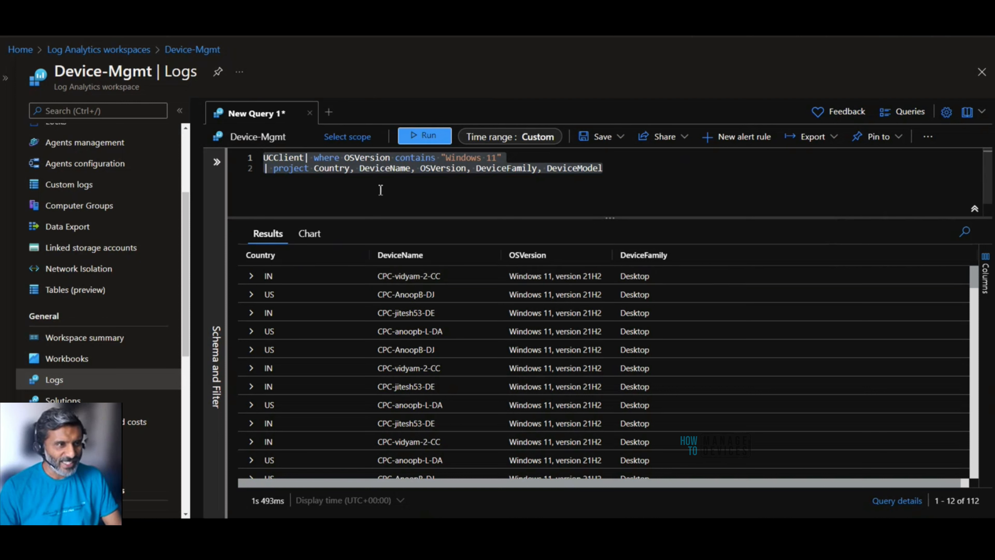
- Run only the UCClient table name, without the where and project parts of the query
{"action": "double_click", "coordinate": [295, 158]}
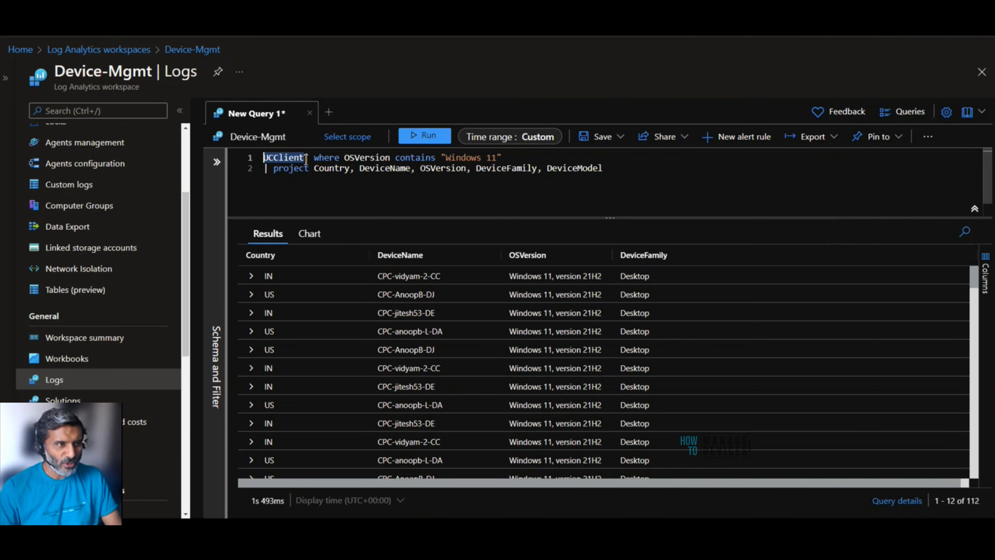
{"action": "key", "text": "ctrl+a"}
{"action": "left_click_drag", "start_coordinate": [303, 159], "coordinate": [251, 158]}
{"action": "left_click", "coordinate": [438, 144]}
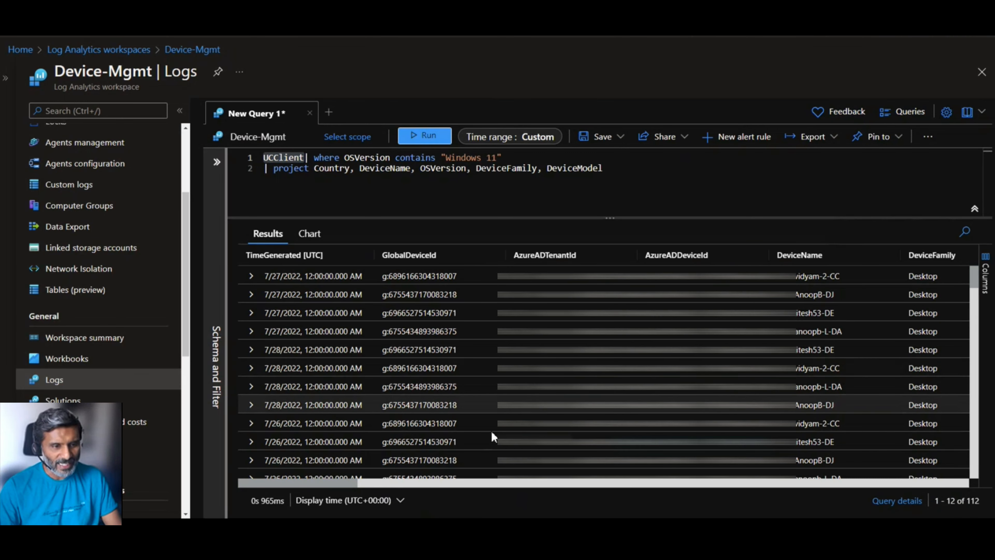
- Expand the first UCClient record and check its full list of fields for a device model
{"action": "left_click", "coordinate": [251, 276]}
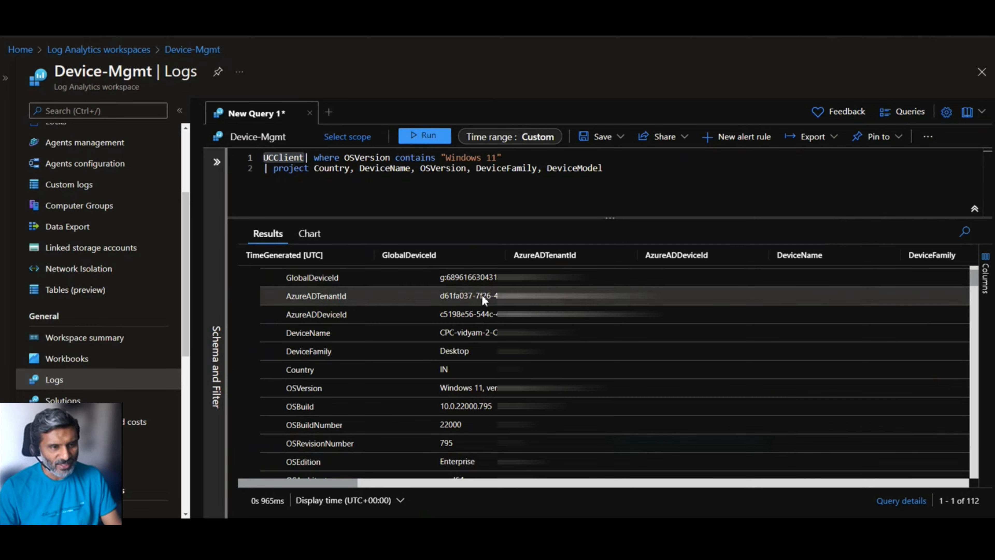
{"action": "scroll", "coordinate": [482, 294], "scroll_direction": "down", "scroll_amount": 5}
{"action": "scroll", "coordinate": [493, 315], "scroll_direction": "down", "scroll_amount": 5}
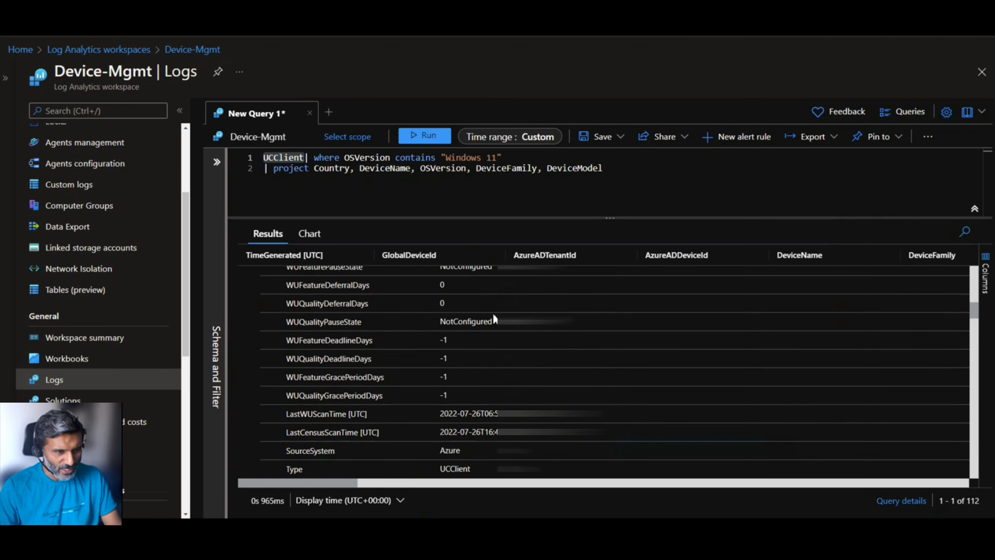
{"action": "scroll", "coordinate": [493, 313], "scroll_direction": "up", "scroll_amount": 2}
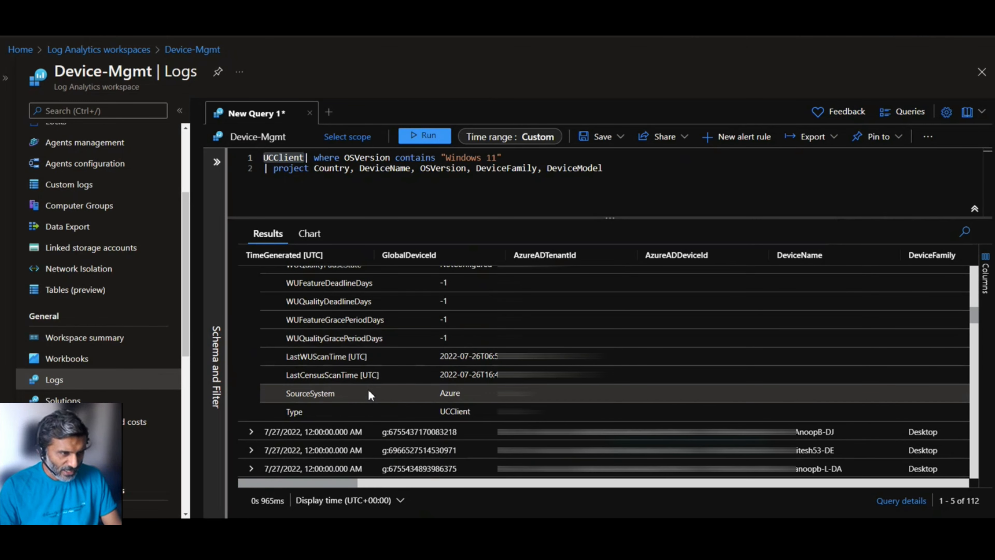
{"action": "scroll", "coordinate": [352, 402], "scroll_direction": "up", "scroll_amount": 3}
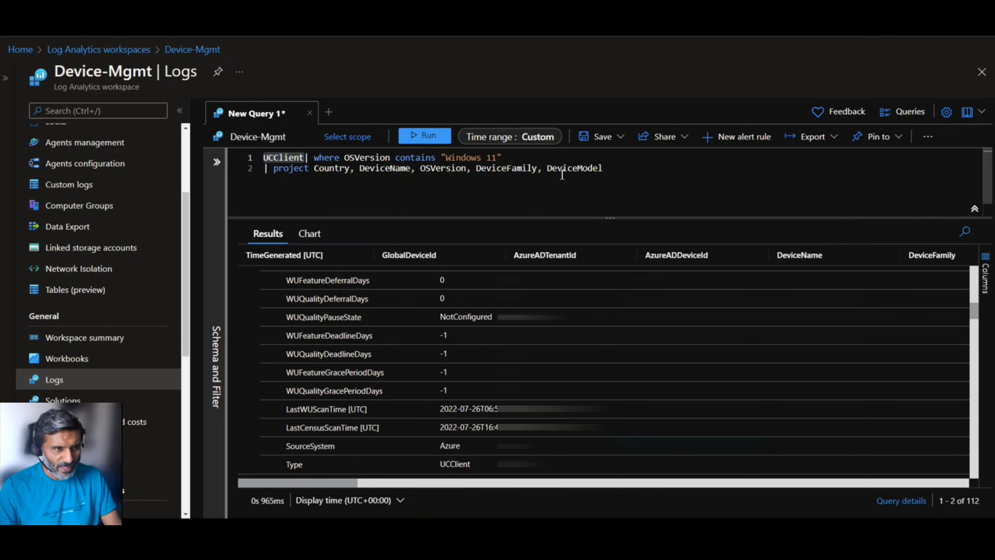
{"action": "scroll", "coordinate": [393, 301], "scroll_direction": "up", "scroll_amount": 10}
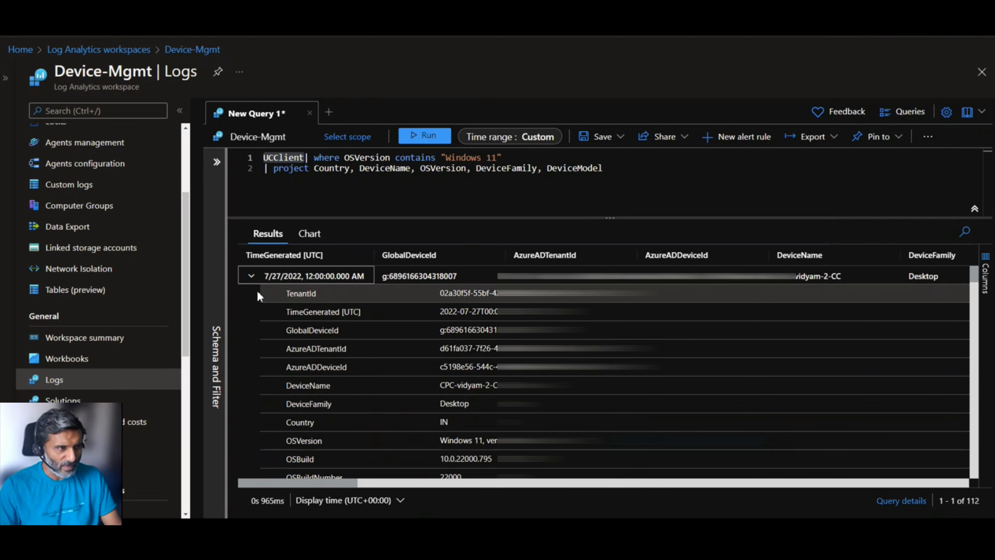
- Check the UCClient columns in the workspace schema and the DeviceModel description in the table reference, and collapse the expanded record
{"action": "left_click", "coordinate": [217, 162]}
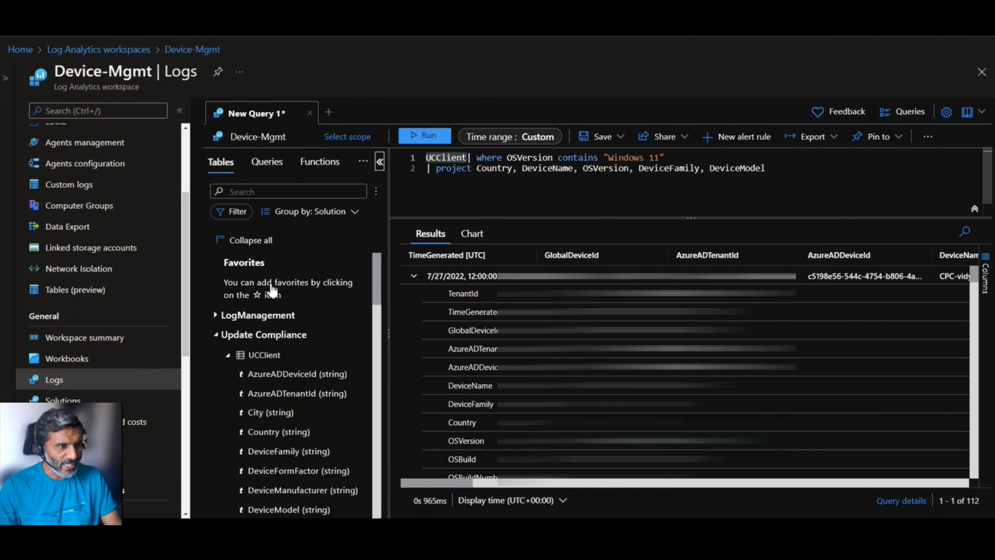
{"action": "scroll", "coordinate": [376, 304], "scroll_direction": "down", "scroll_amount": 3}
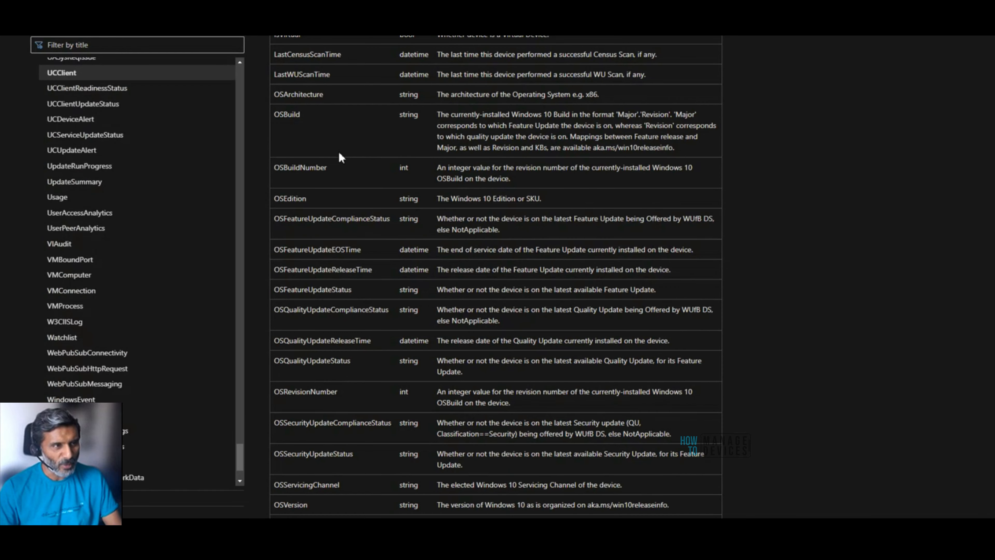
{"action": "scroll", "coordinate": [341, 160], "scroll_direction": "up", "scroll_amount": 4}
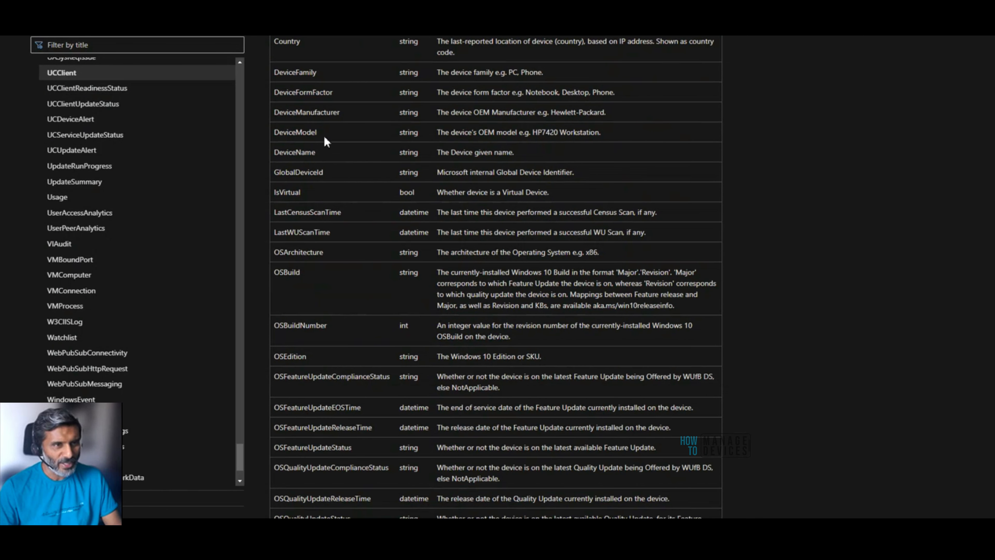
{"action": "left_click_drag", "start_coordinate": [608, 137], "coordinate": [275, 140]}
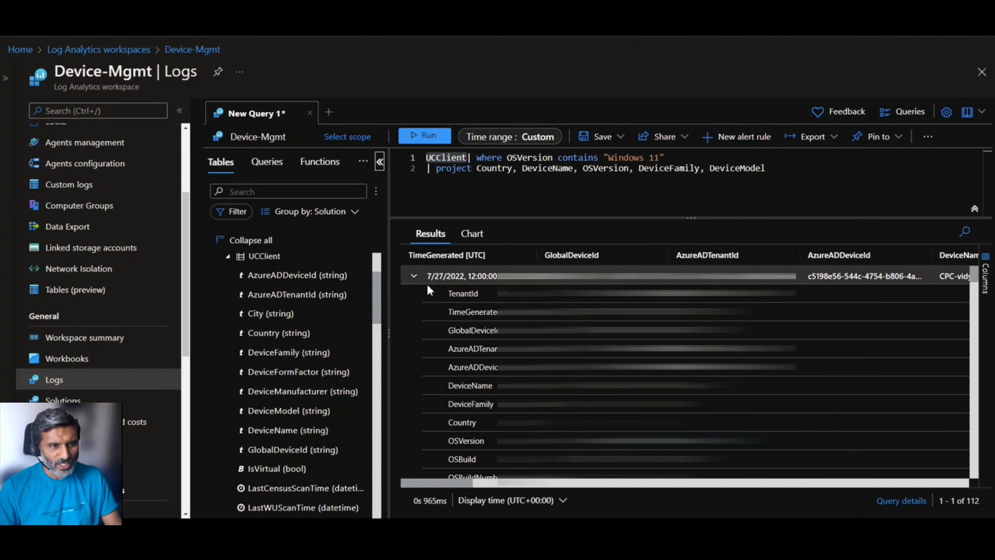
{"action": "left_click", "coordinate": [413, 277]}
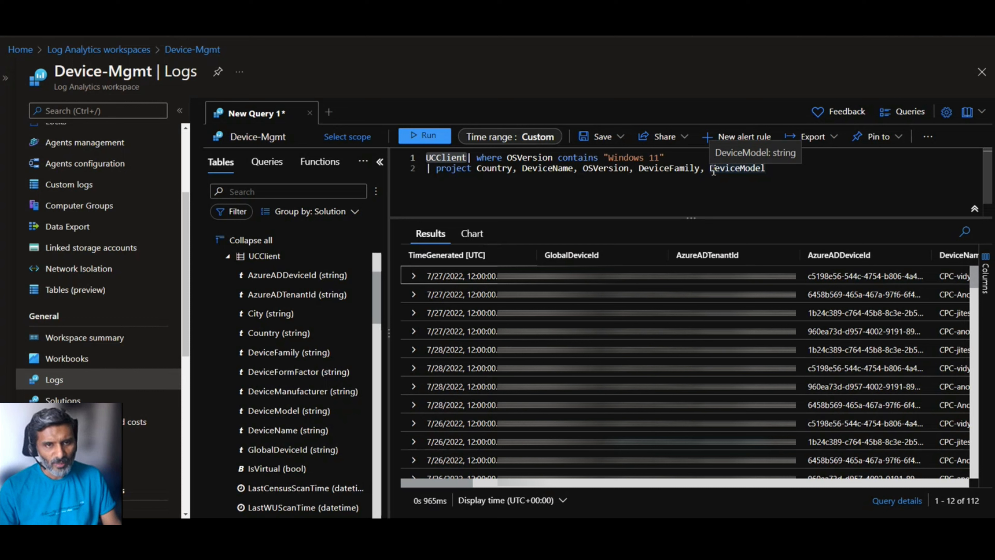
- Try IsVirtual in place of DeviceModel as the last projected column, run the full query, and review the returned rows
{"action": "left_click_drag", "start_coordinate": [713, 172], "coordinate": [786, 174]}
{"action": "key", "text": "BackSpace"}
{"action": "key", "text": "ctrl+a"}
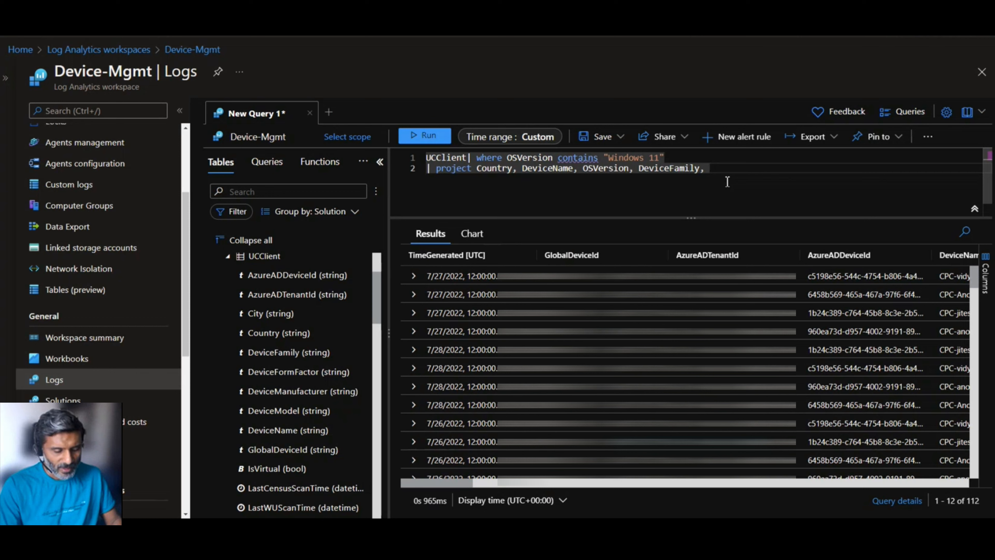
{"action": "key", "text": "ctrl+space"}
{"action": "scroll", "coordinate": [798, 257], "scroll_direction": "down", "scroll_amount": 2}
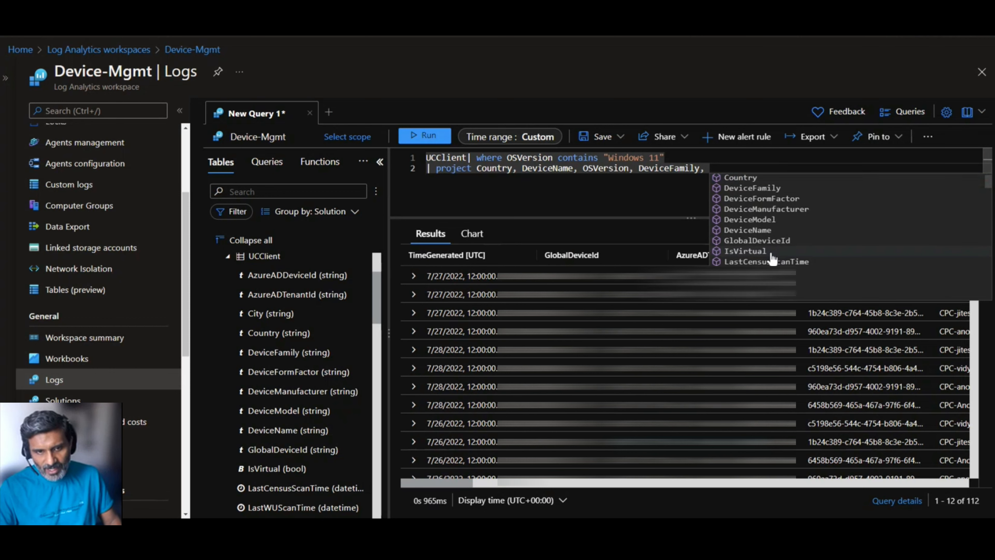
{"action": "left_click", "coordinate": [750, 257]}
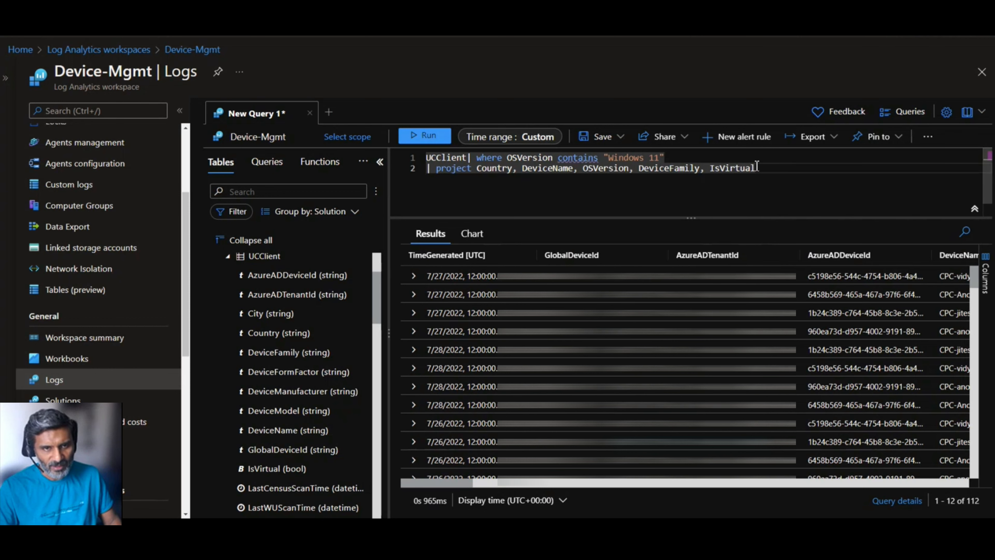
{"action": "left_click_drag", "start_coordinate": [758, 166], "coordinate": [382, 160]}
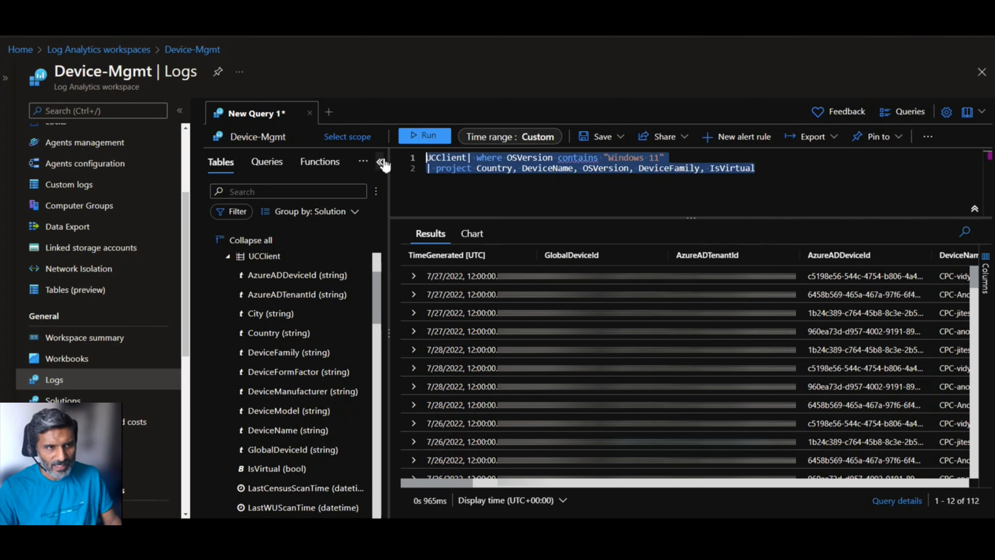
{"action": "left_click", "coordinate": [424, 134]}
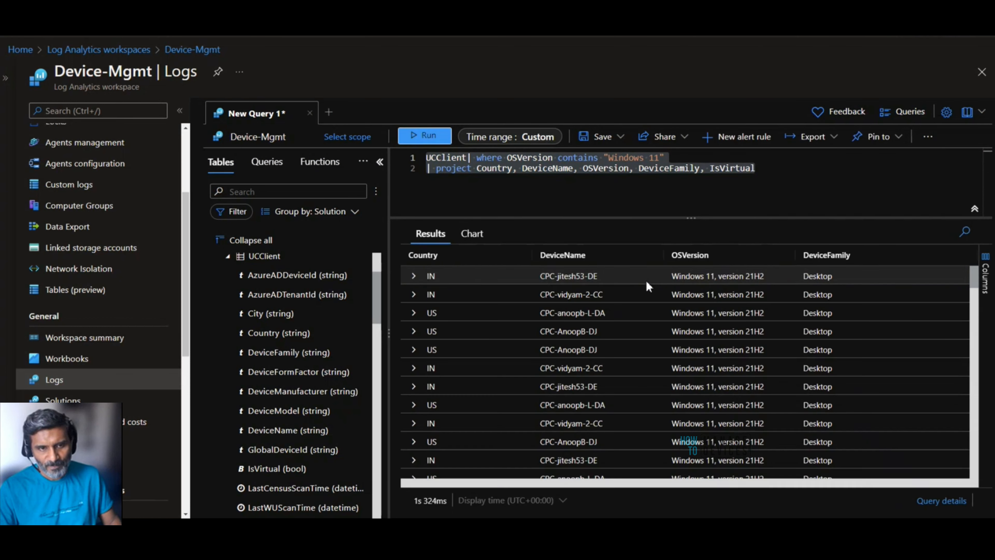
{"action": "scroll", "coordinate": [862, 313], "scroll_direction": "down", "scroll_amount": 3}
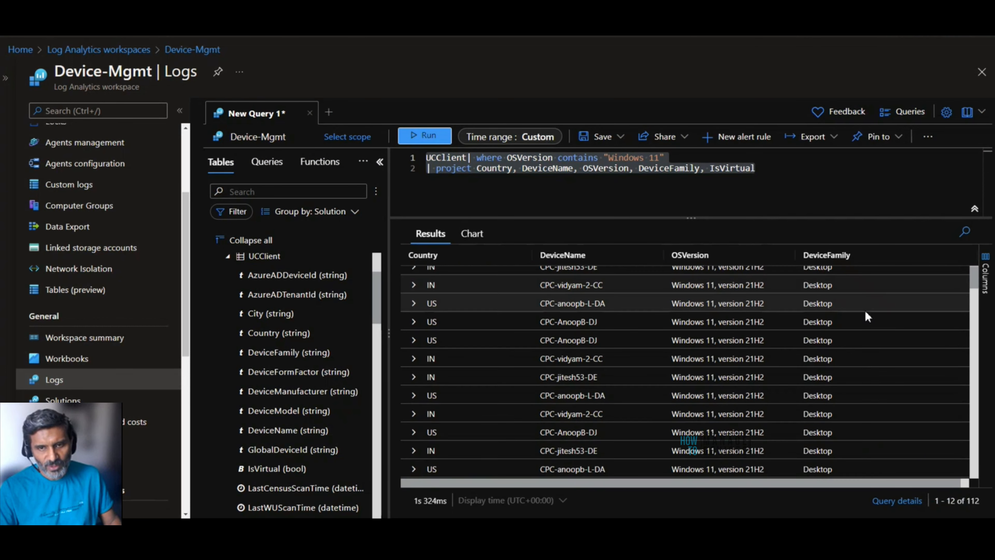
{"action": "scroll", "coordinate": [882, 363], "scroll_direction": "up", "scroll_amount": 3}
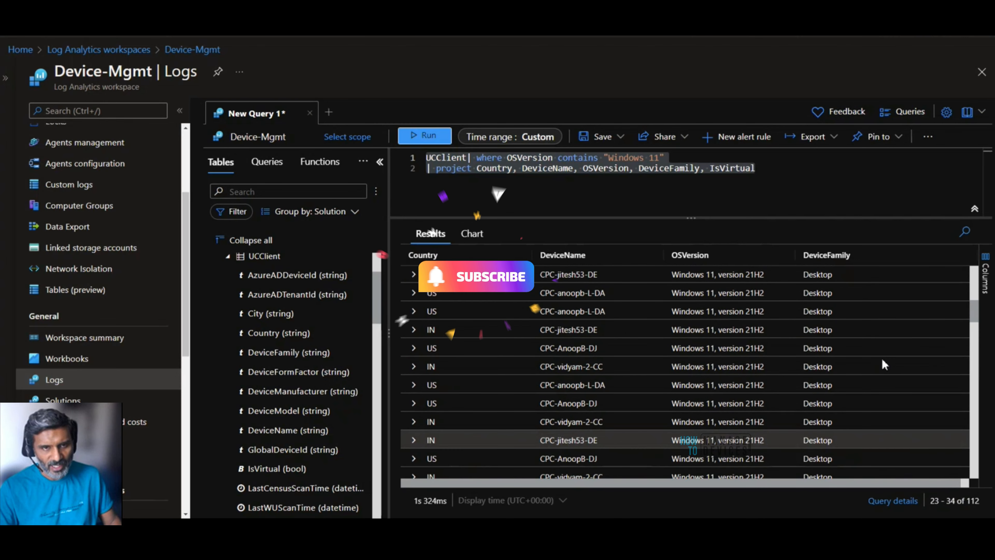
- Replace IsVirtual with OSEdition in the project list, run the query, and view the OSEdition column
{"action": "double_click", "coordinate": [714, 168]}
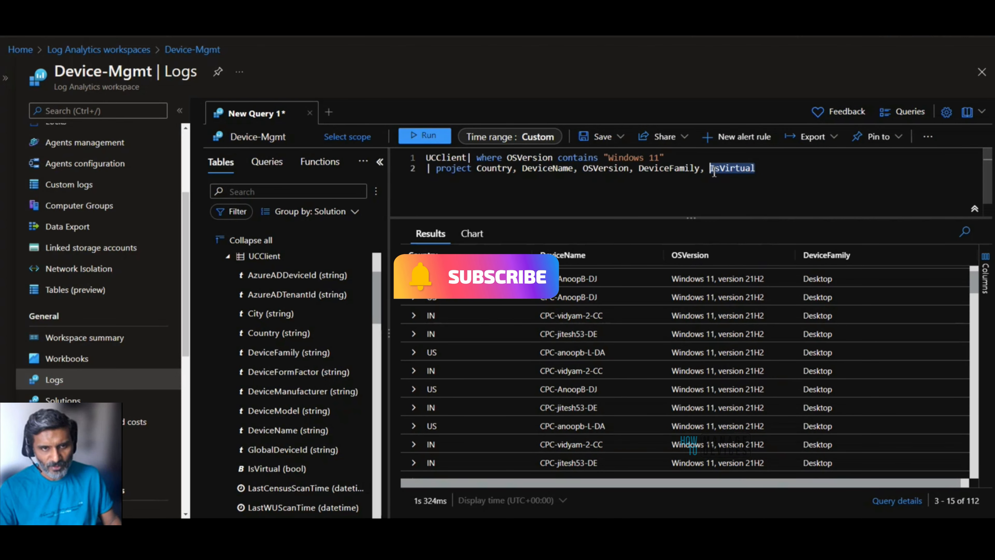
{"action": "key", "text": "BackSpace"}
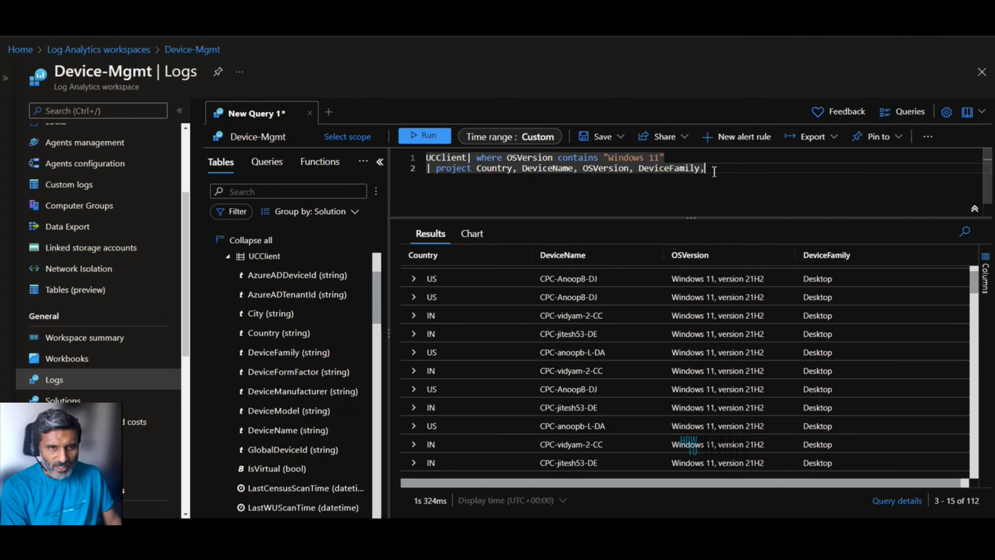
{"action": "key", "text": "ctrl+space"}
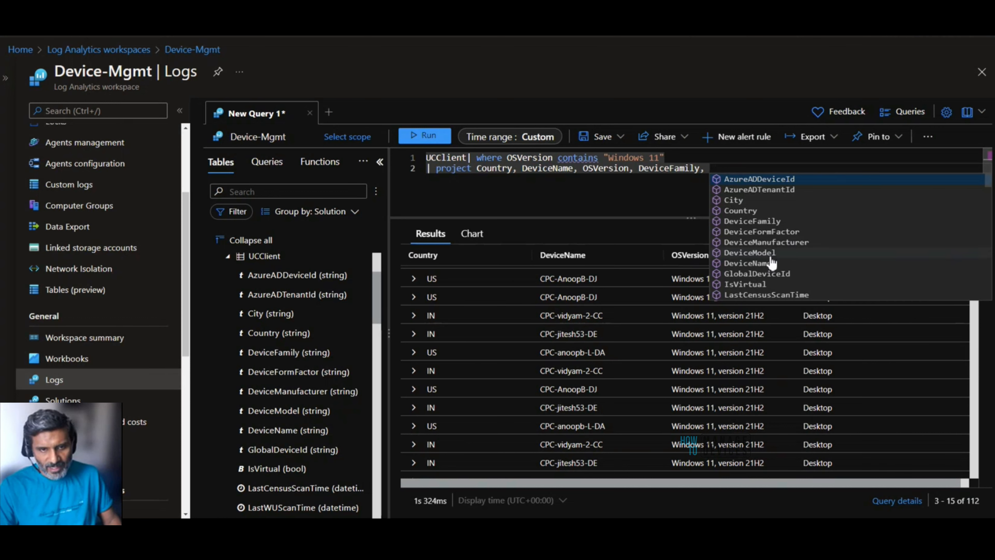
{"action": "scroll", "coordinate": [771, 267], "scroll_direction": "down", "scroll_amount": 4}
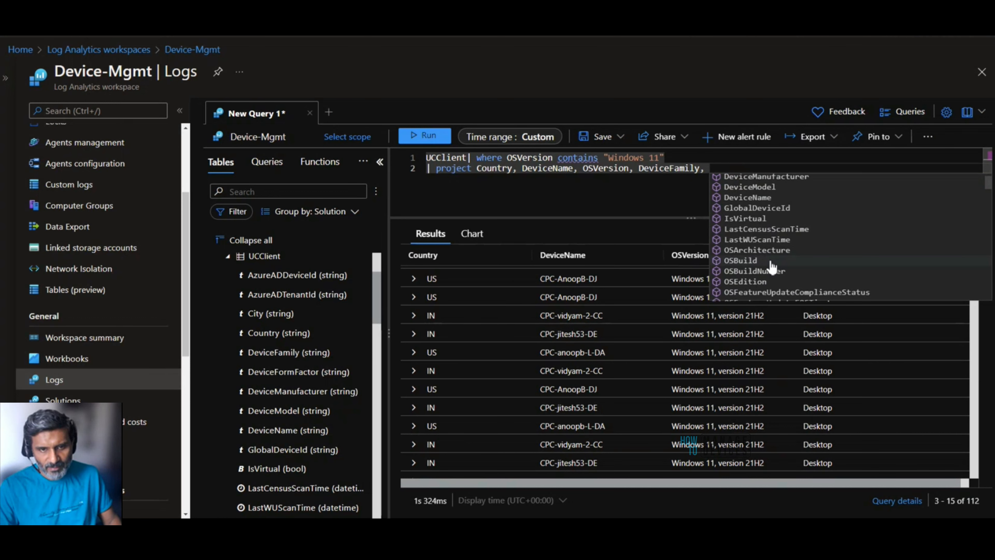
{"action": "left_click", "coordinate": [768, 250]}
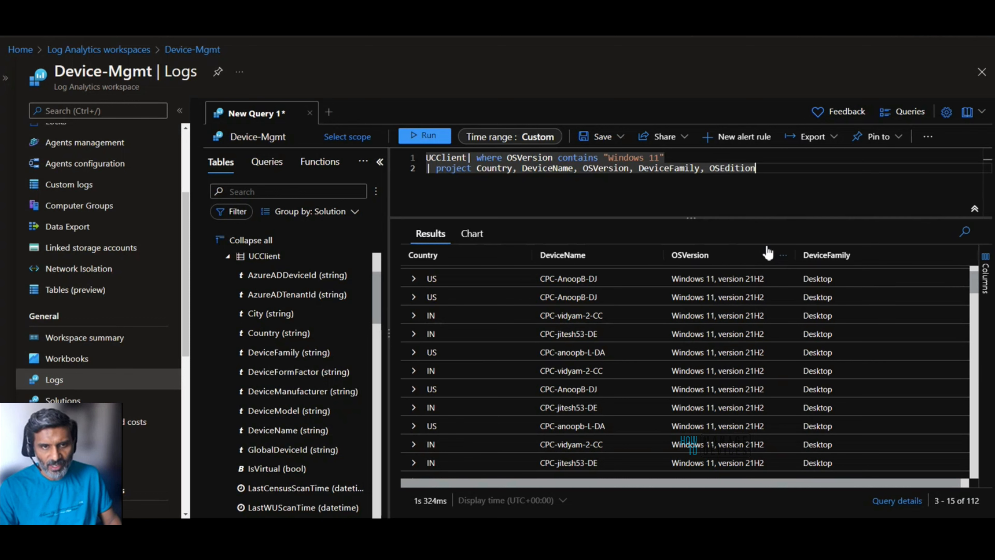
{"action": "left_click", "coordinate": [433, 138]}
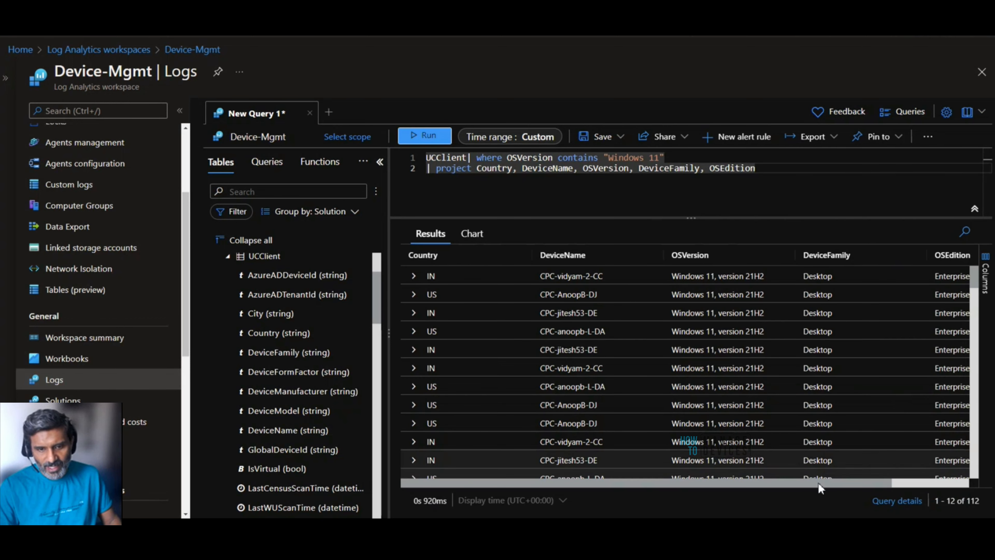
{"action": "left_click_drag", "start_coordinate": [753, 490], "coordinate": [830, 489]}
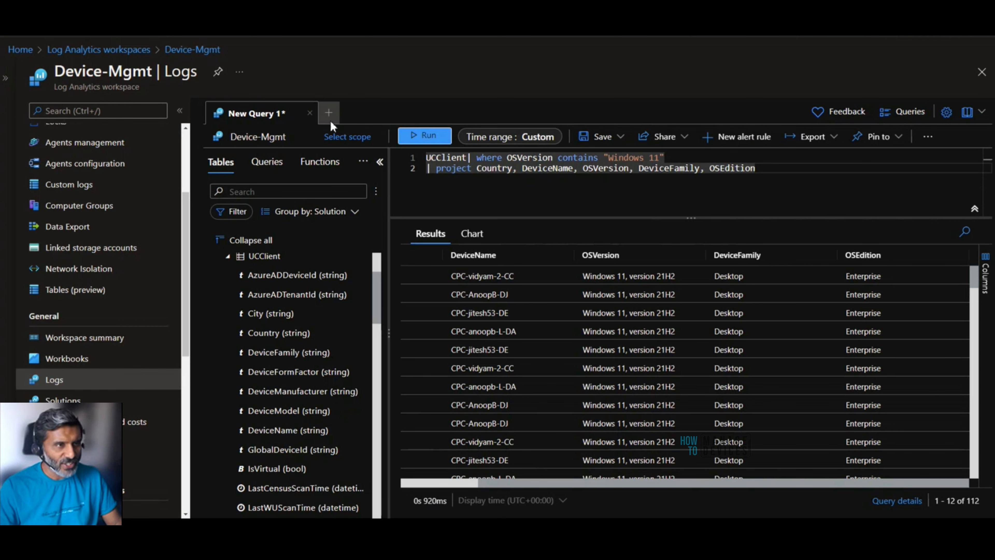
- Start a second query, collapse the UCClient fields, load the UCClientReadinessStatus table into the editor after reading its description, and run it
{"action": "left_click", "coordinate": [329, 113]}
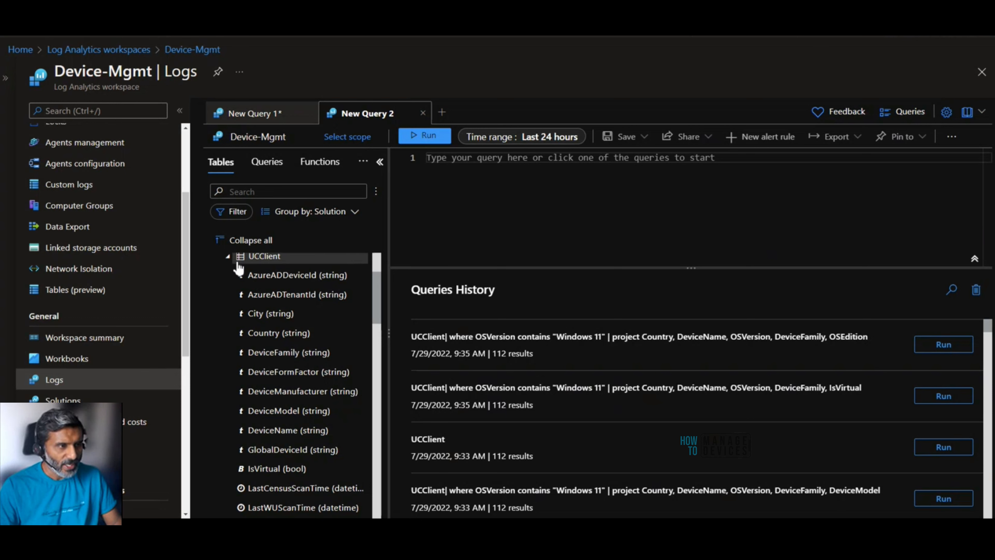
{"action": "left_click", "coordinate": [227, 256]}
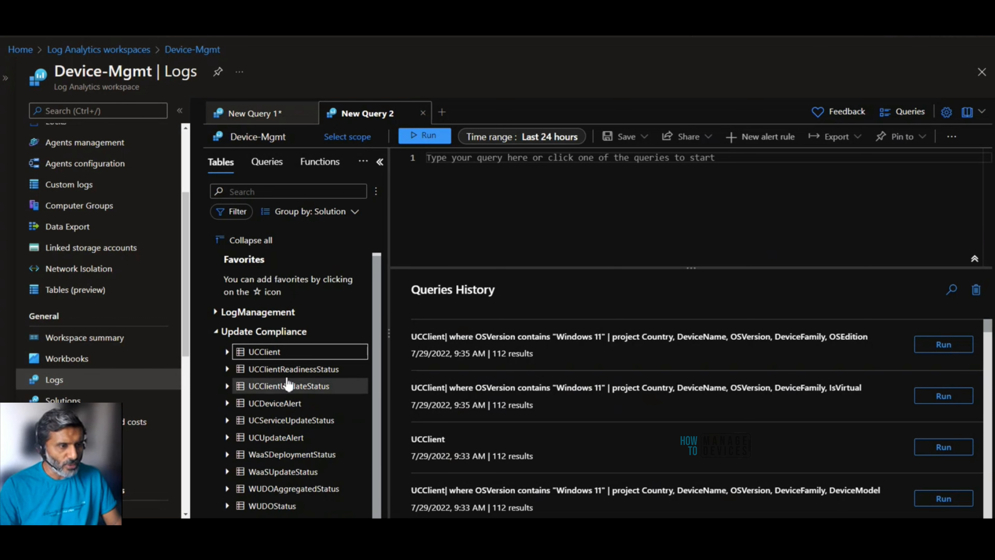
{"action": "mouse_move", "coordinate": [288, 380]}
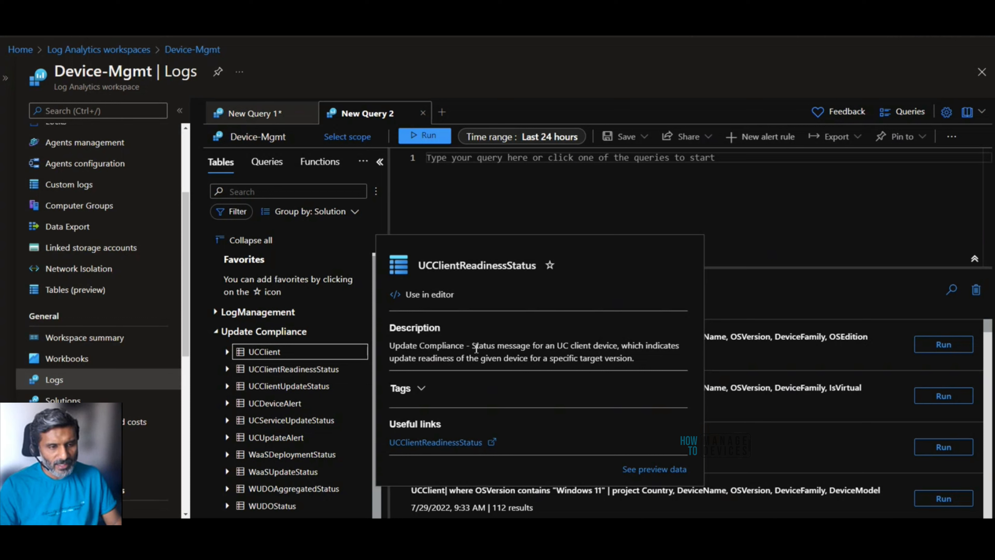
{"action": "left_click_drag", "start_coordinate": [472, 347], "coordinate": [624, 347]}
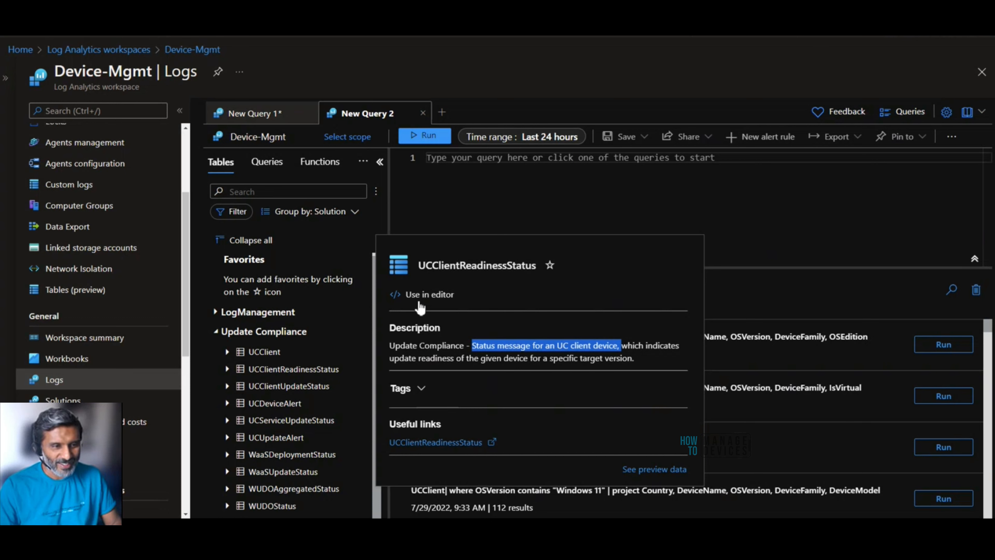
{"action": "left_click", "coordinate": [415, 294]}
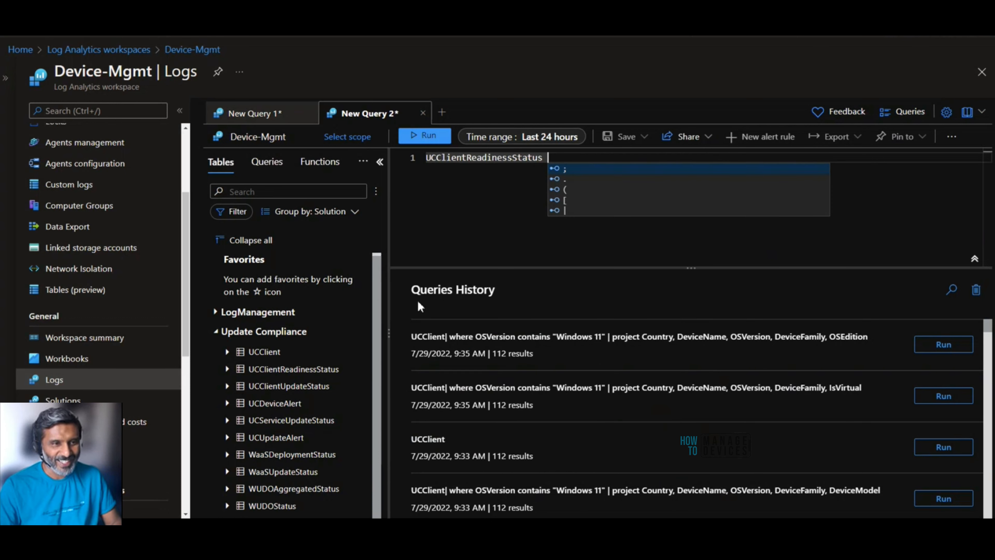
{"action": "left_click", "coordinate": [431, 141]}
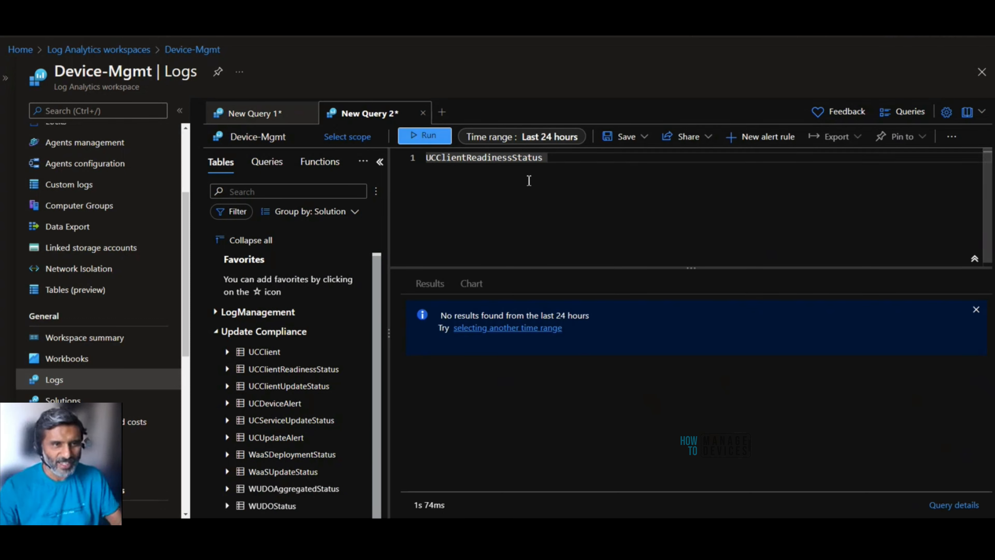
- Set a custom time range from 7/1/2021 to 7/29/2022 for the UCClientReadinessStatus query and run it
{"action": "left_click", "coordinate": [533, 145]}
{"action": "left_click", "coordinate": [507, 341]}
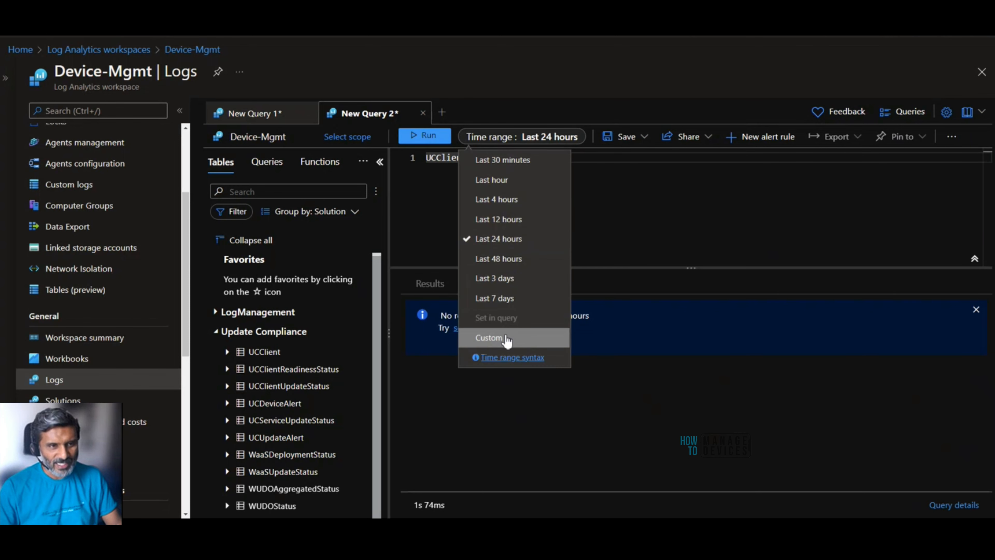
{"action": "double_click", "coordinate": [696, 192]}
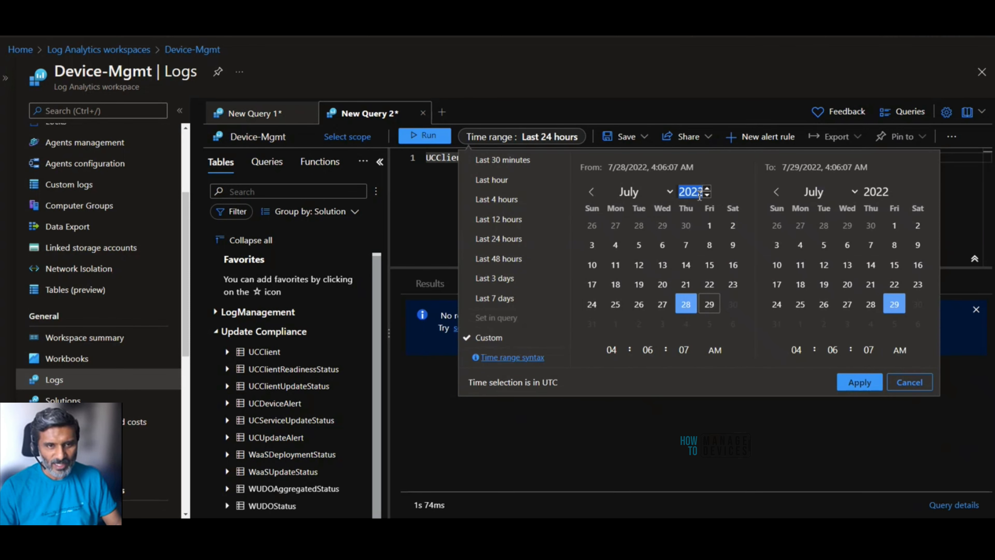
{"action": "type", "text": "1"}
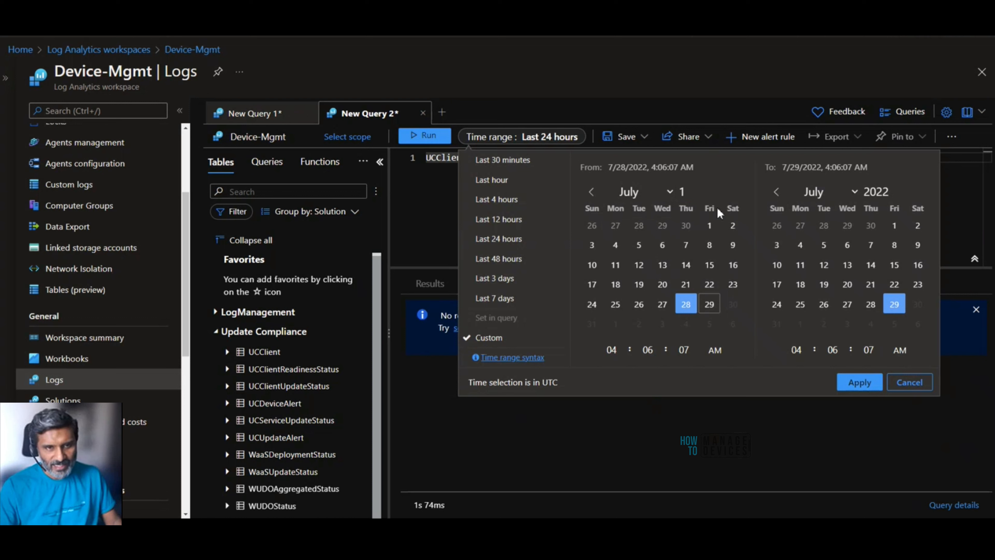
{"action": "key", "text": "BackSpace"}
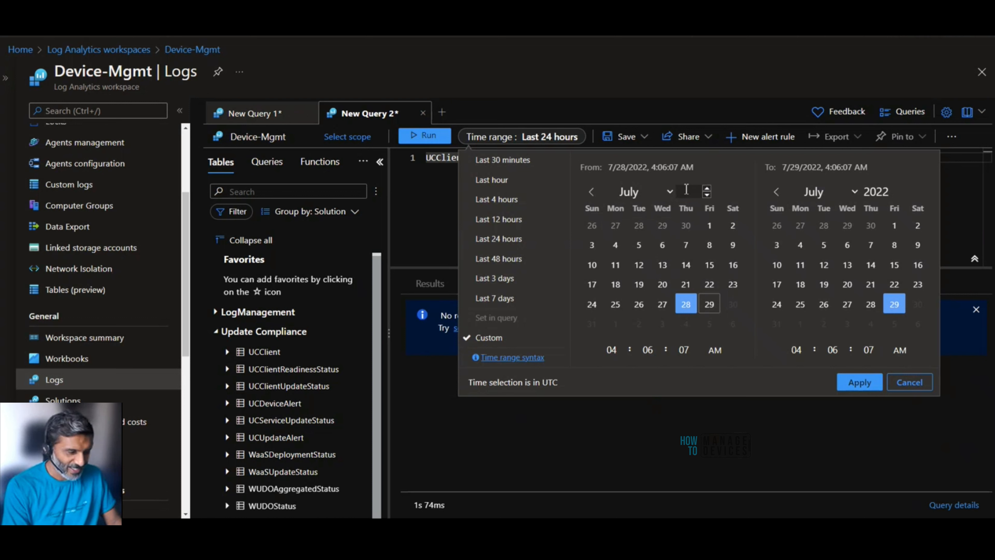
{"action": "type", "text": "2021"}
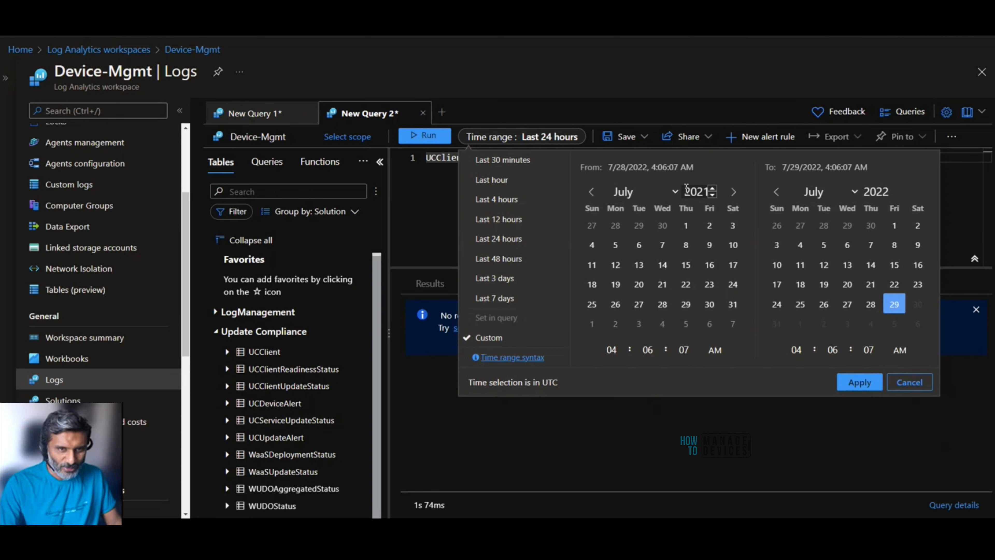
{"action": "left_click", "coordinate": [687, 226]}
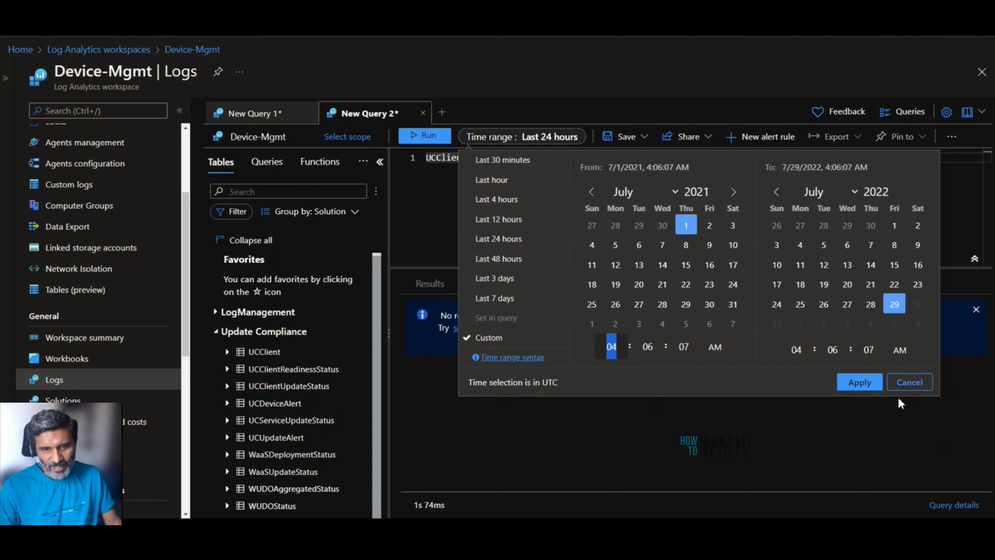
{"action": "left_click", "coordinate": [860, 382]}
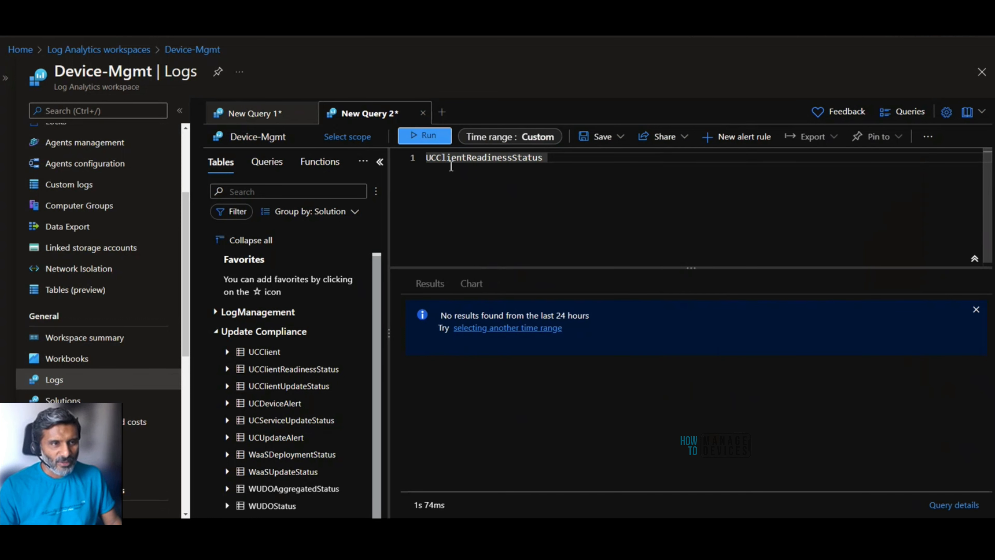
{"action": "left_click", "coordinate": [426, 136]}
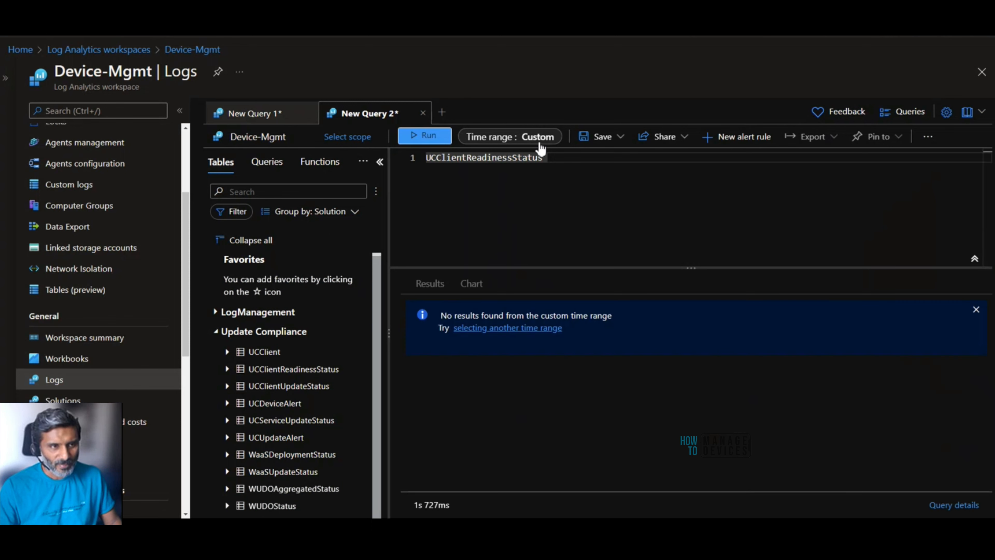
- Clear the UCClientReadinessStatus text from the second query and check the description of the UCClientUpdateStatus table
{"action": "left_click", "coordinate": [537, 137]}
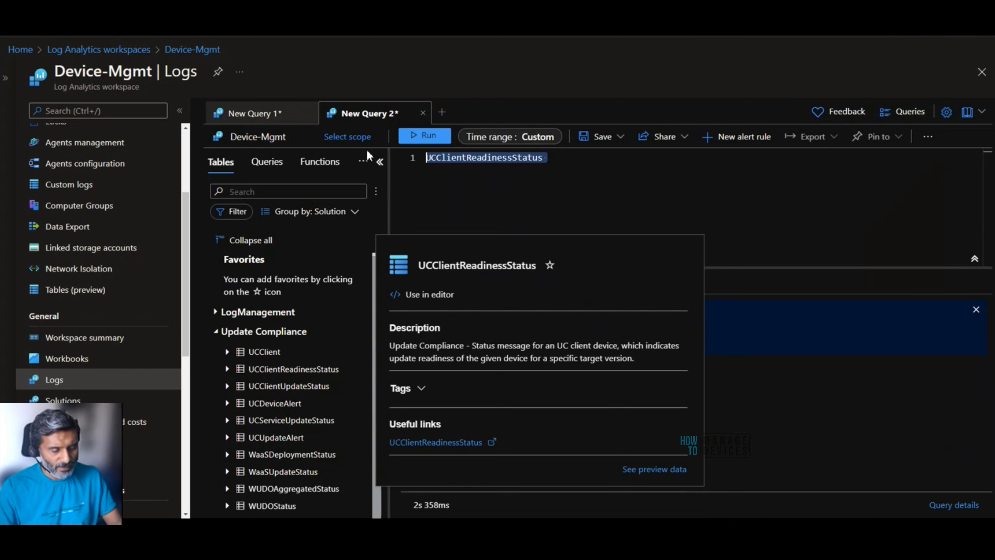
{"action": "key", "text": "BackSpace"}
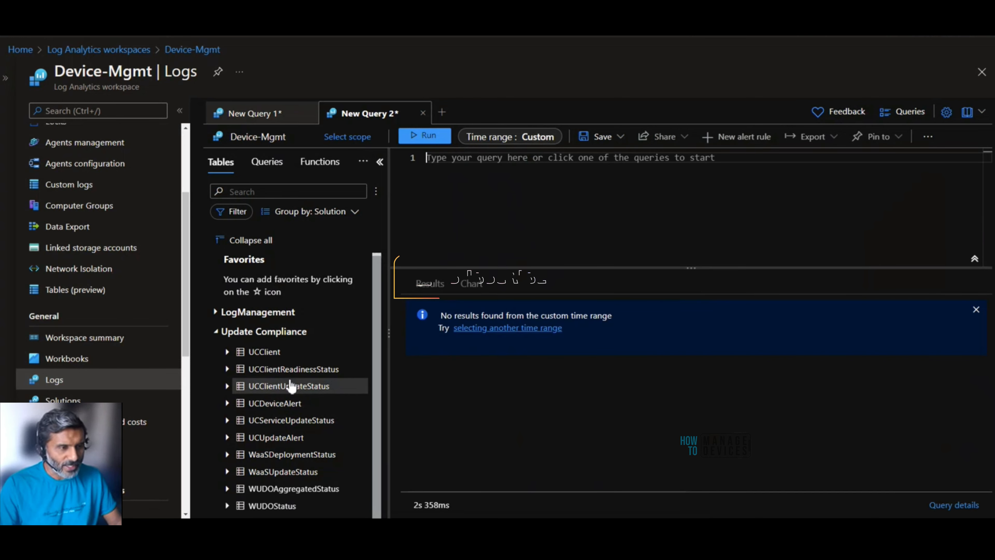
{"action": "mouse_move", "coordinate": [296, 388]}
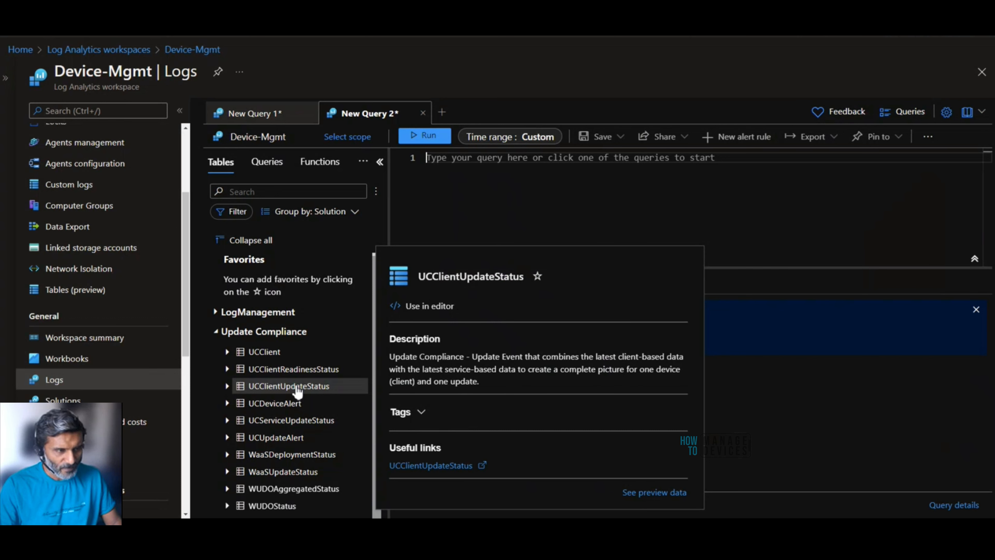
- Start a third query, load the UCClientUpdateStatus table into its editor, and run it
{"action": "left_click", "coordinate": [442, 113]}
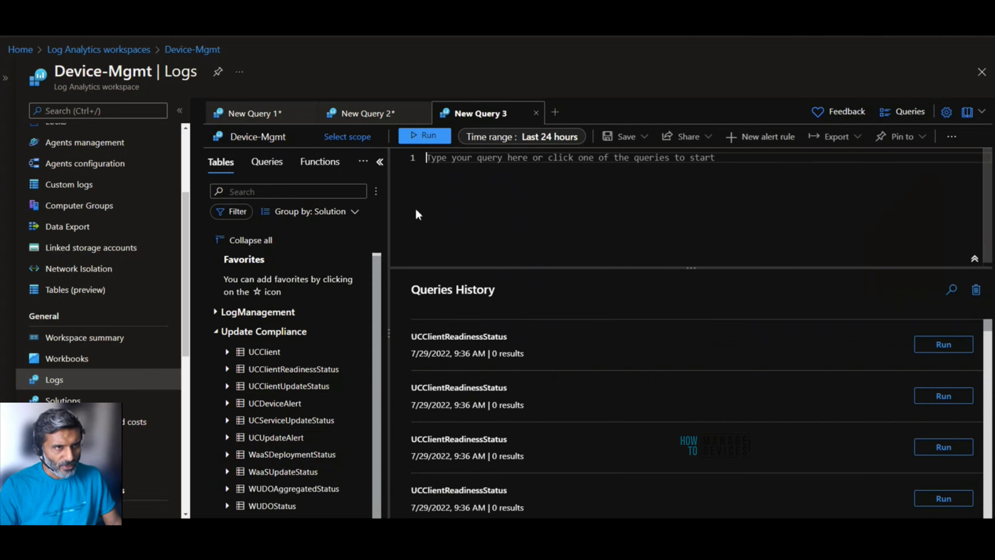
{"action": "mouse_move", "coordinate": [288, 388]}
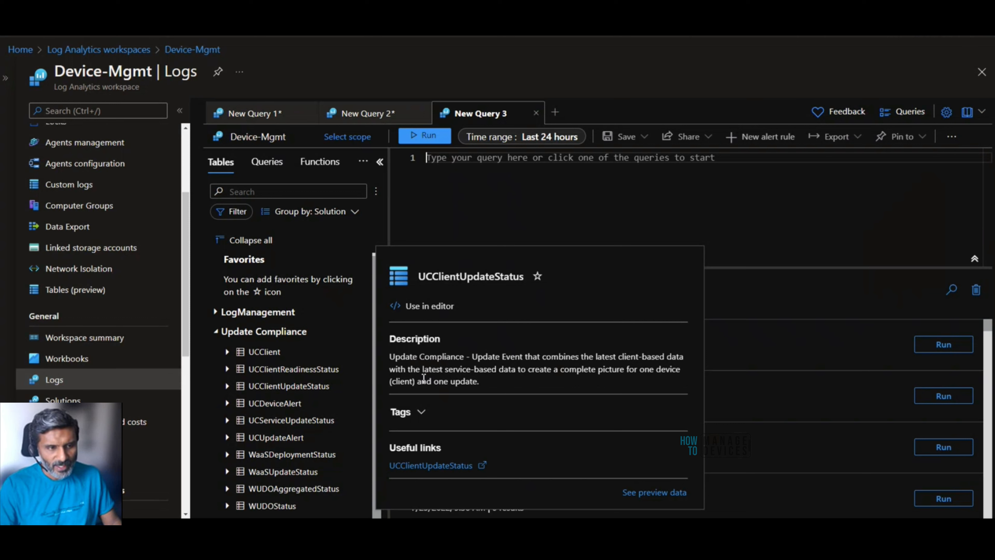
{"action": "left_click", "coordinate": [420, 307]}
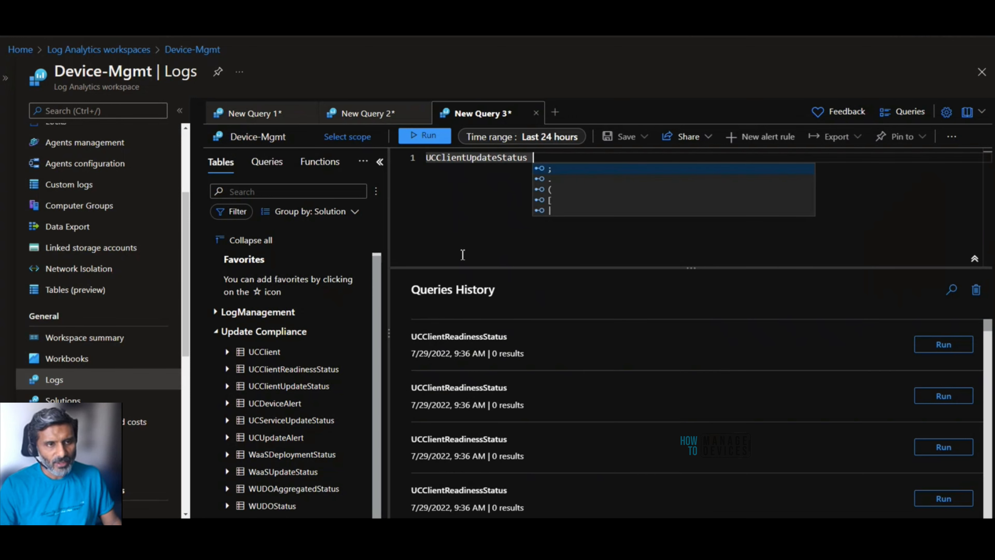
{"action": "left_click", "coordinate": [442, 142]}
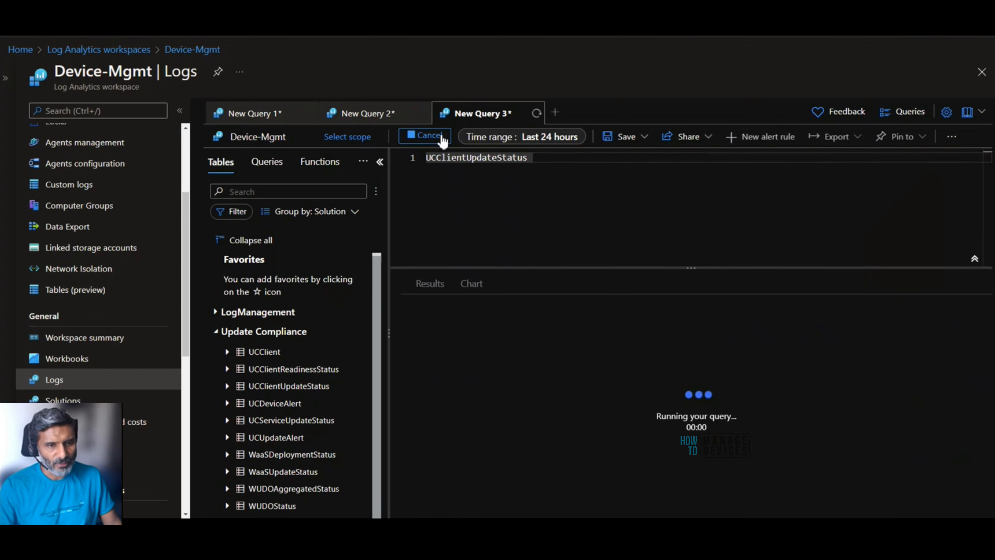
- Set a custom time range from 7/30/2021 to 7/29/2022 for the UCClientUpdateStatus query and run it
{"action": "left_click", "coordinate": [540, 137]}
{"action": "left_click", "coordinate": [497, 338]}
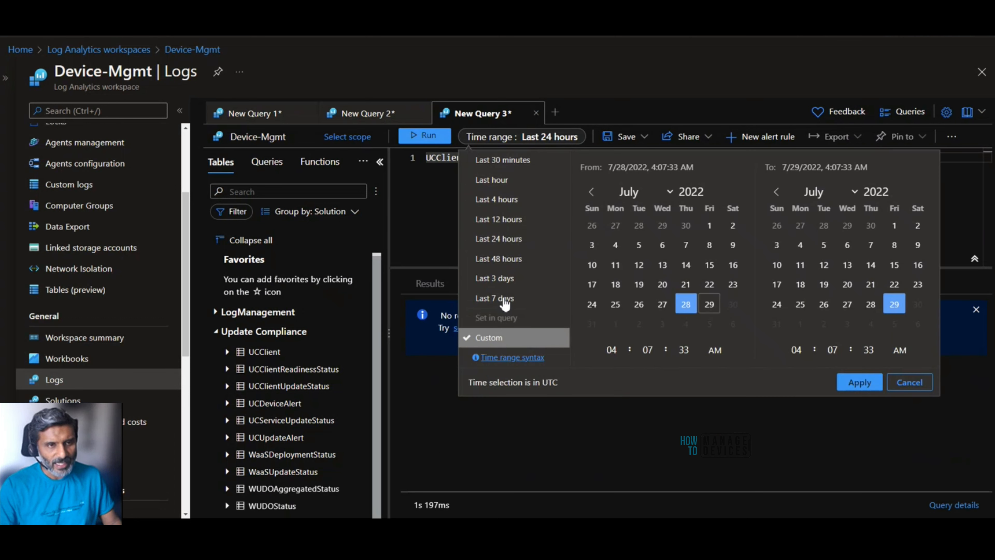
{"action": "double_click", "coordinate": [700, 192]}
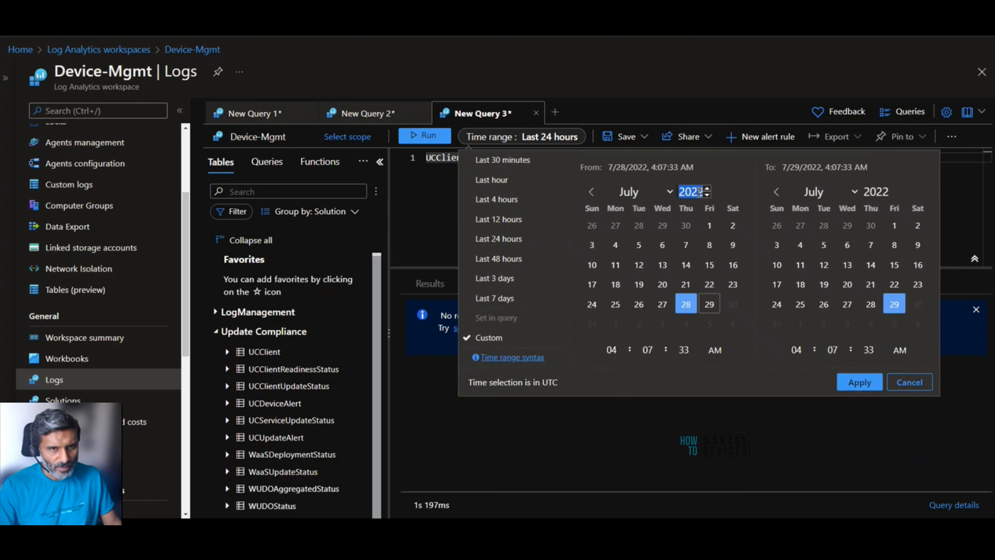
{"action": "left_click", "coordinate": [700, 192]}
{"action": "type", "text": "1"}
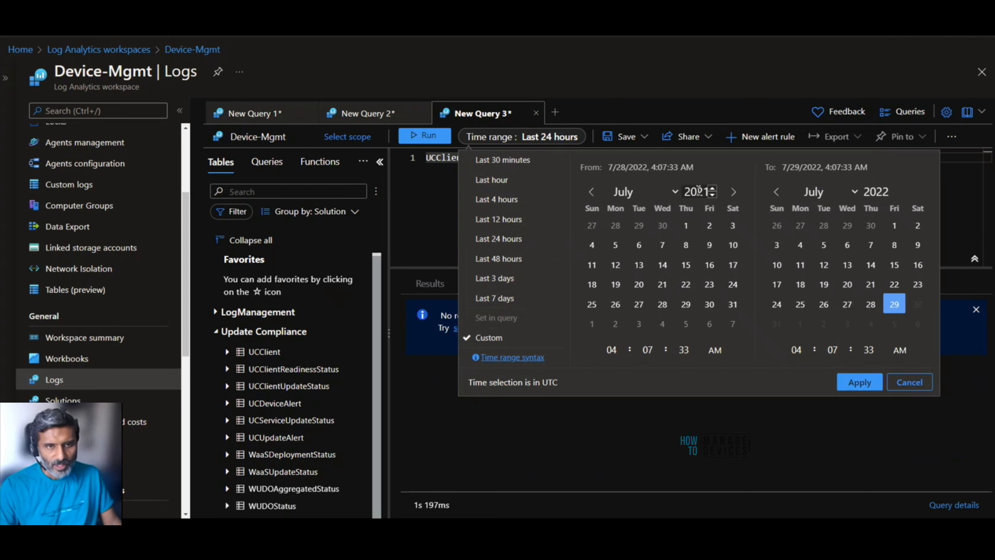
{"action": "left_click", "coordinate": [709, 304]}
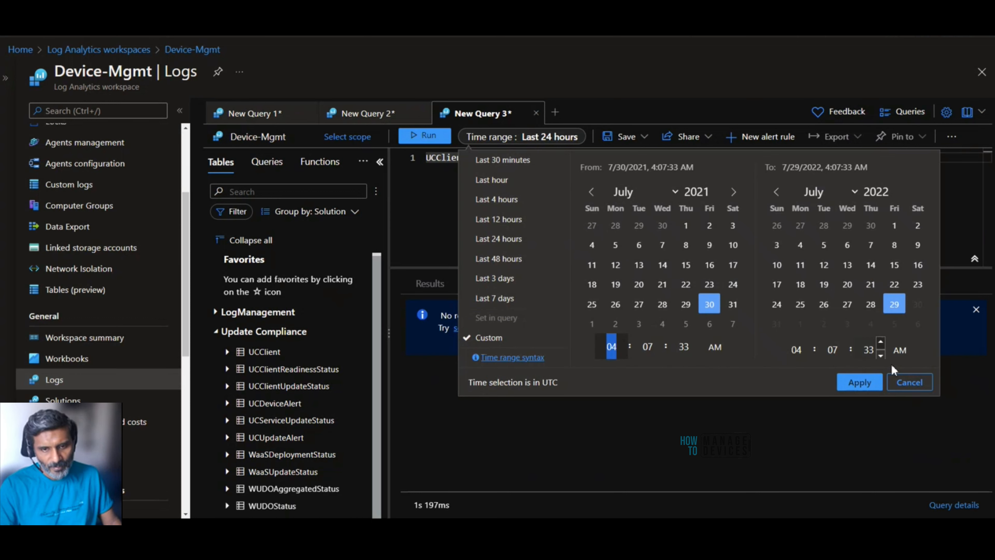
{"action": "left_click", "coordinate": [859, 383]}
{"action": "left_click", "coordinate": [439, 142]}
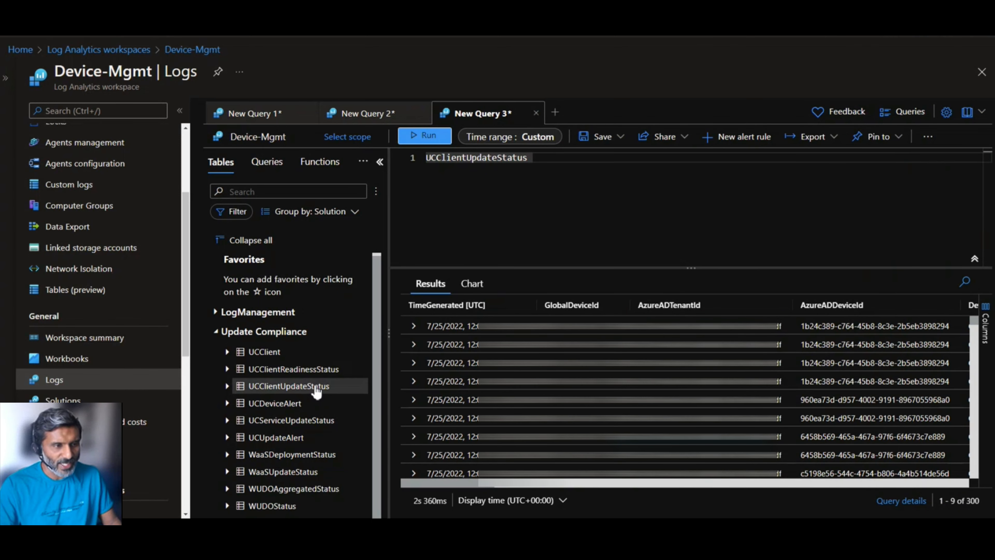
- Expand the first UCClientUpdateStatus record and examine its client state, update category, classification, target version and installation time
{"action": "mouse_move", "coordinate": [351, 381]}
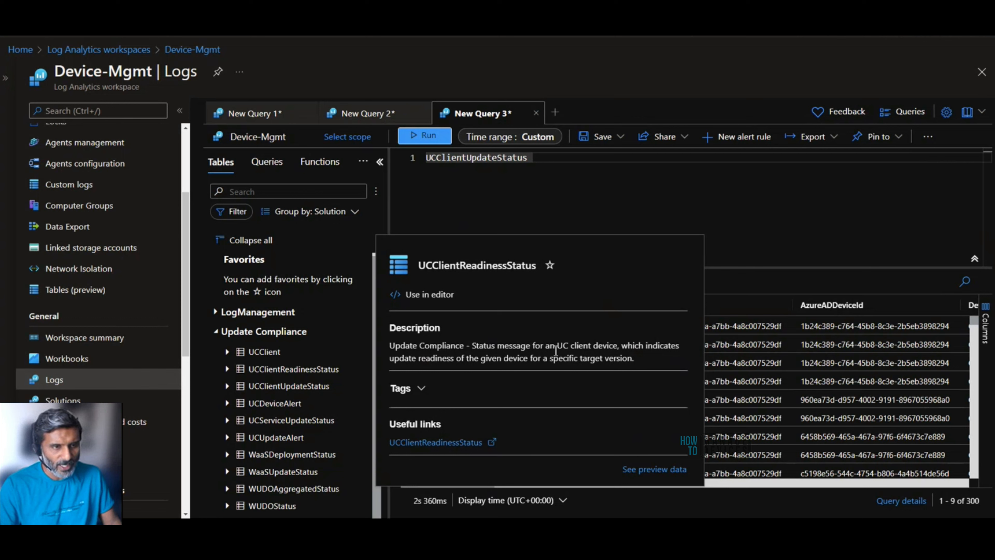
{"action": "mouse_move", "coordinate": [294, 406]}
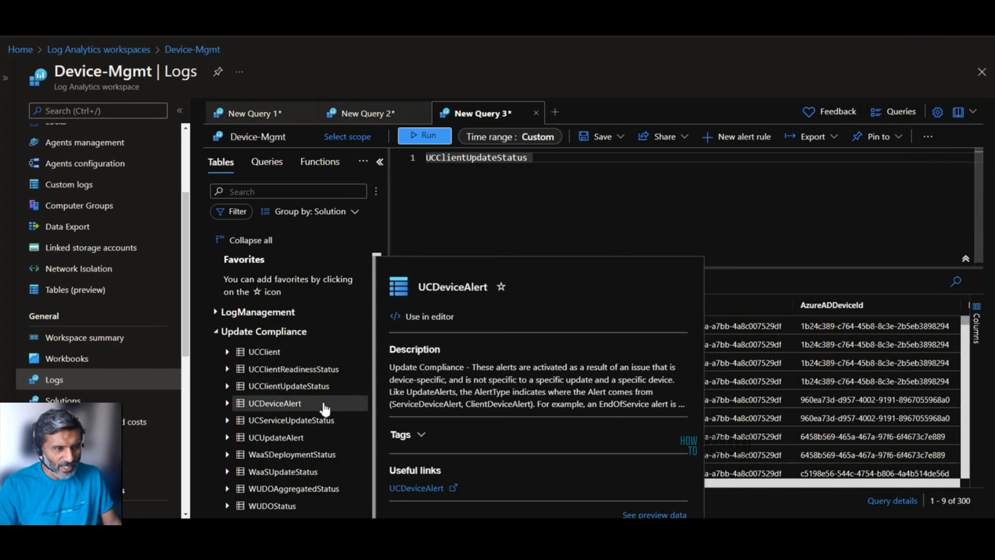
{"action": "mouse_move", "coordinate": [274, 386]}
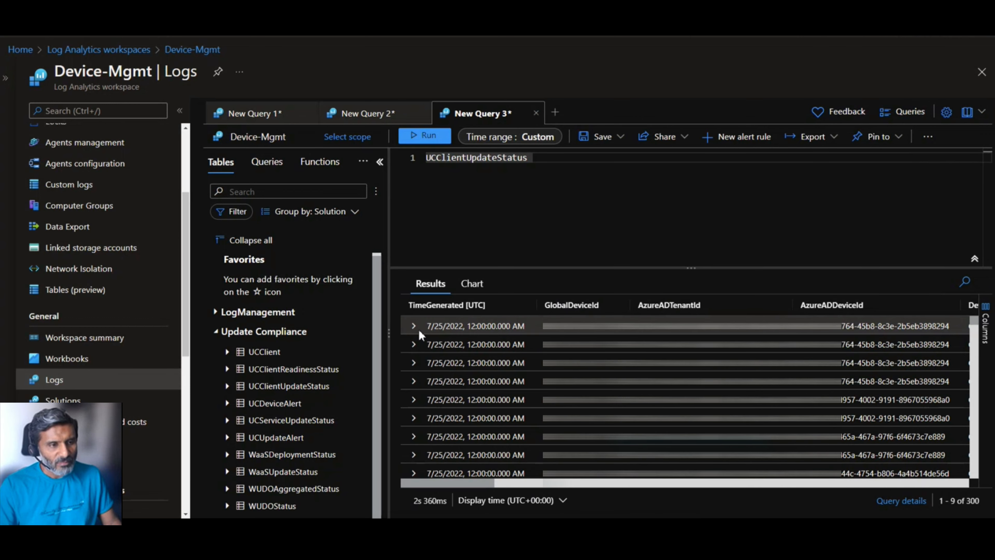
{"action": "left_click", "coordinate": [414, 327]}
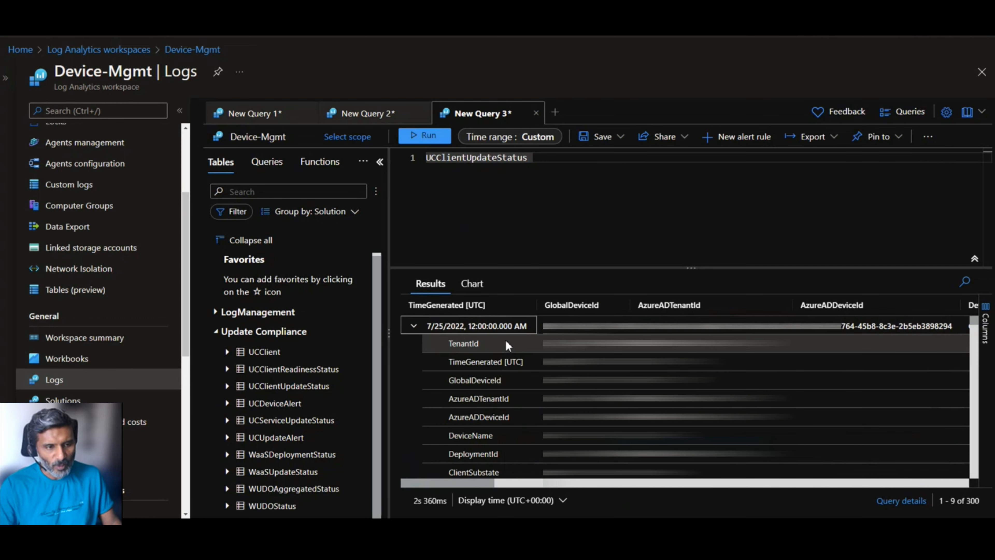
{"action": "scroll", "coordinate": [506, 341], "scroll_direction": "down", "scroll_amount": 10}
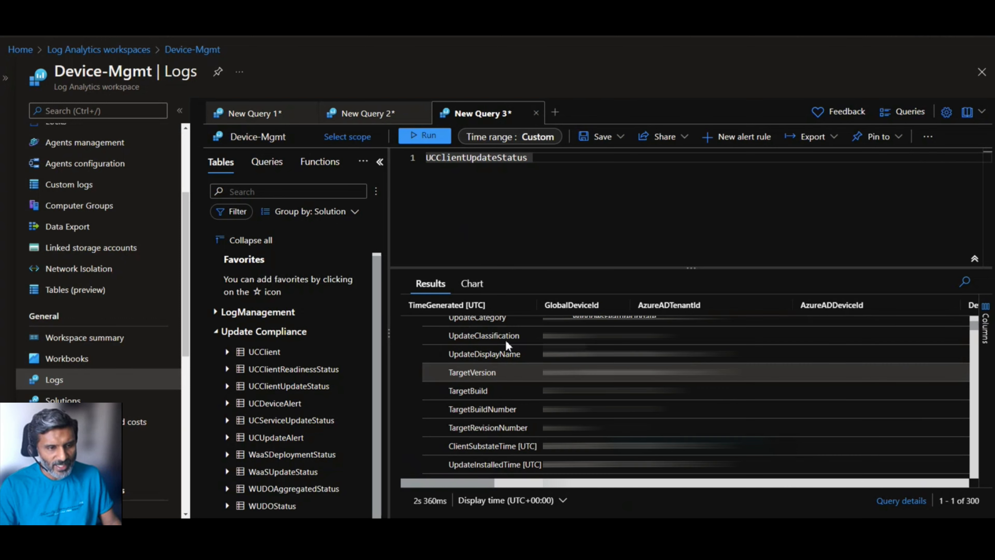
{"action": "scroll", "coordinate": [505, 342], "scroll_direction": "down", "scroll_amount": 2}
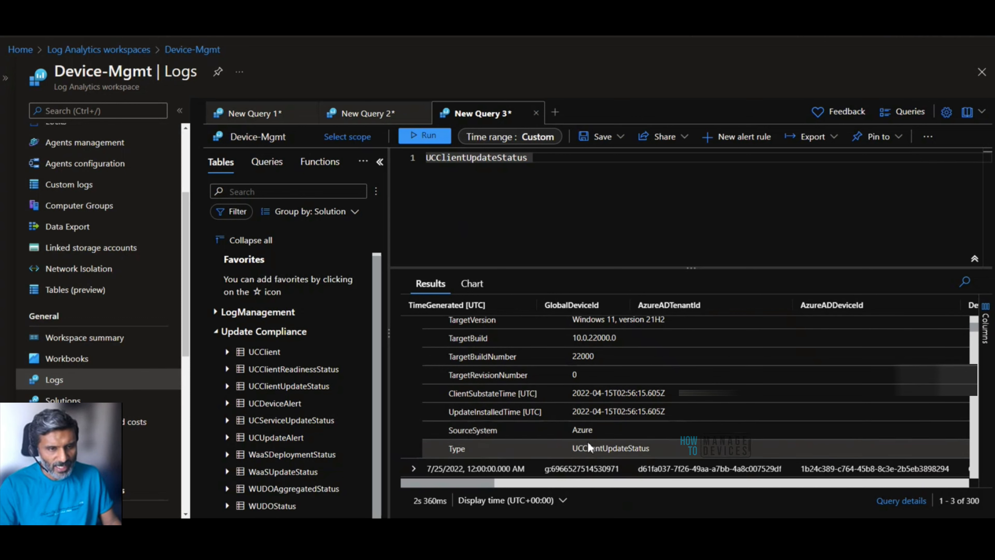
{"action": "scroll", "coordinate": [556, 380], "scroll_direction": "up", "scroll_amount": 2}
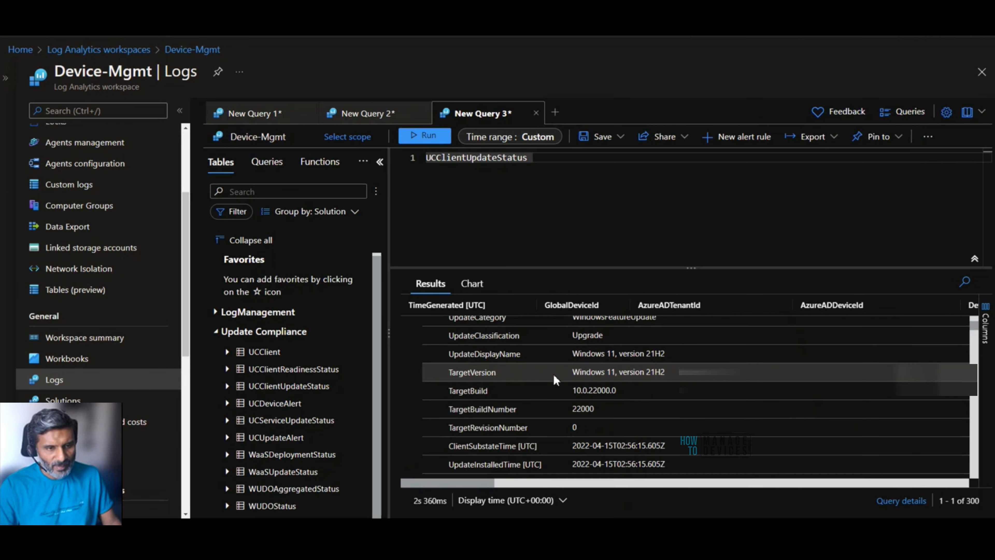
{"action": "scroll", "coordinate": [557, 379], "scroll_direction": "up", "scroll_amount": 2}
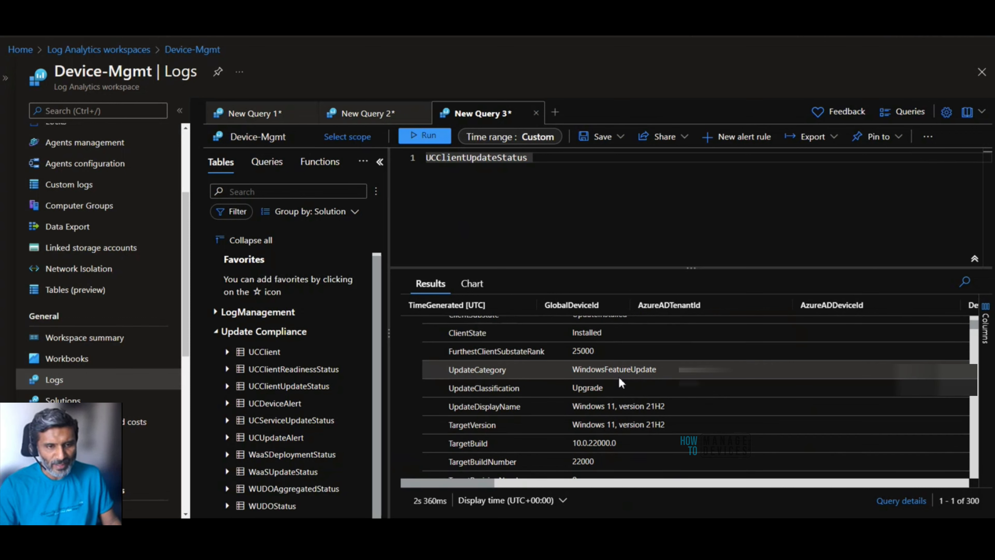
{"action": "scroll", "coordinate": [620, 379], "scroll_direction": "up", "scroll_amount": 2}
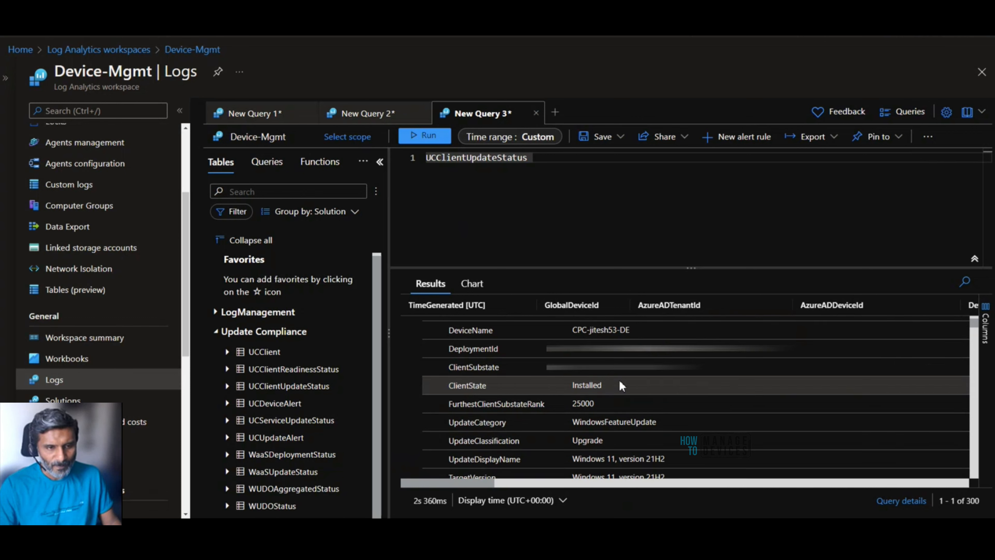
{"action": "scroll", "coordinate": [620, 380], "scroll_direction": "up", "scroll_amount": 2}
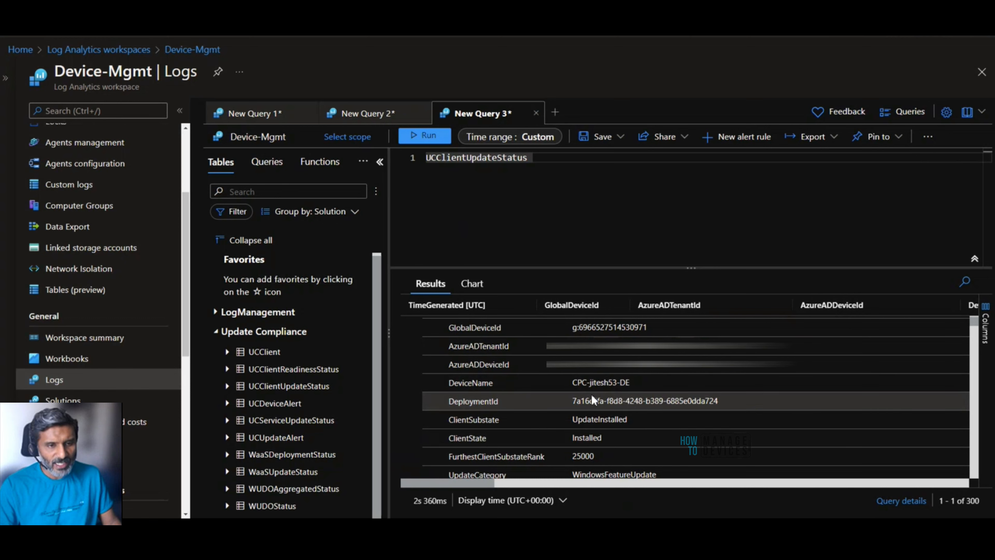
{"action": "scroll", "coordinate": [581, 397], "scroll_direction": "down", "scroll_amount": 2}
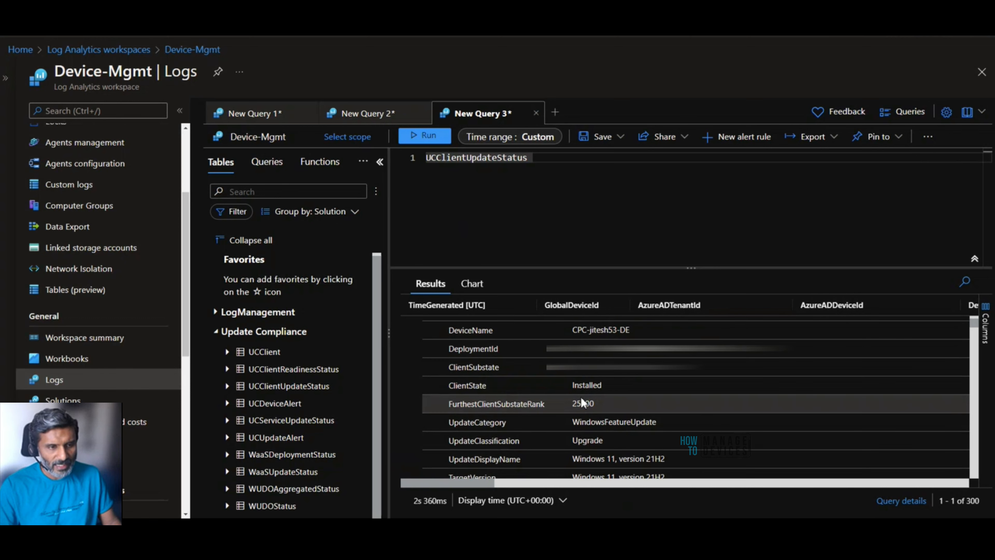
{"action": "scroll", "coordinate": [581, 397], "scroll_direction": "down", "scroll_amount": 3}
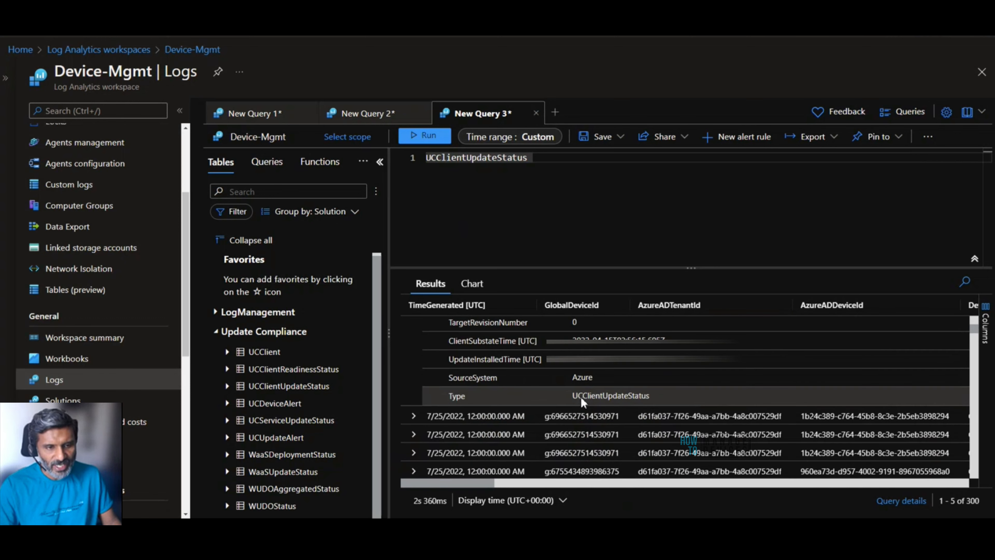
{"action": "scroll", "coordinate": [581, 397], "scroll_direction": "up", "scroll_amount": 3}
{"action": "scroll", "coordinate": [581, 396], "scroll_direction": "up", "scroll_amount": 2}
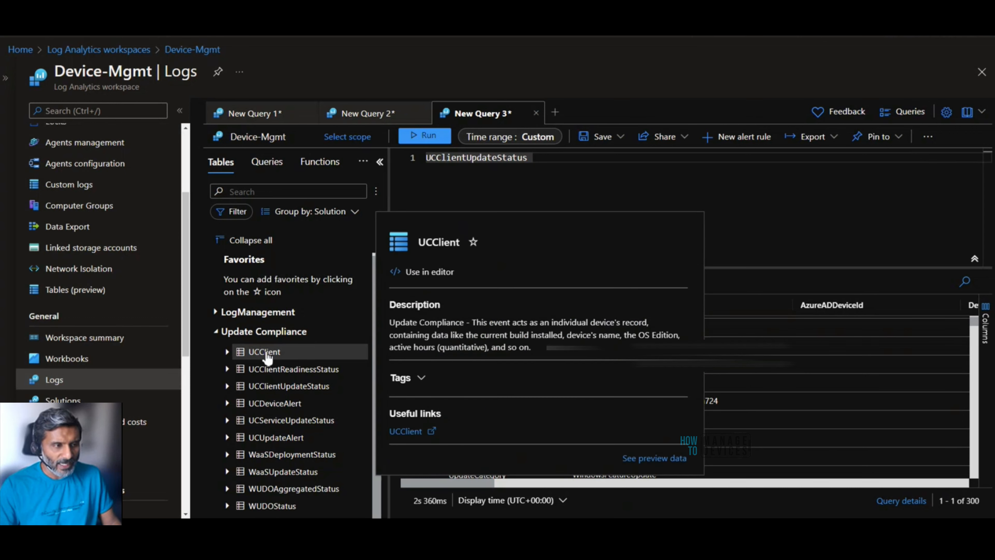
- Consult the UCClient query's filter syntax, and append | where ClientState == with opening quotes to the UCClientUpdateStatus query
{"action": "left_click", "coordinate": [256, 113]}
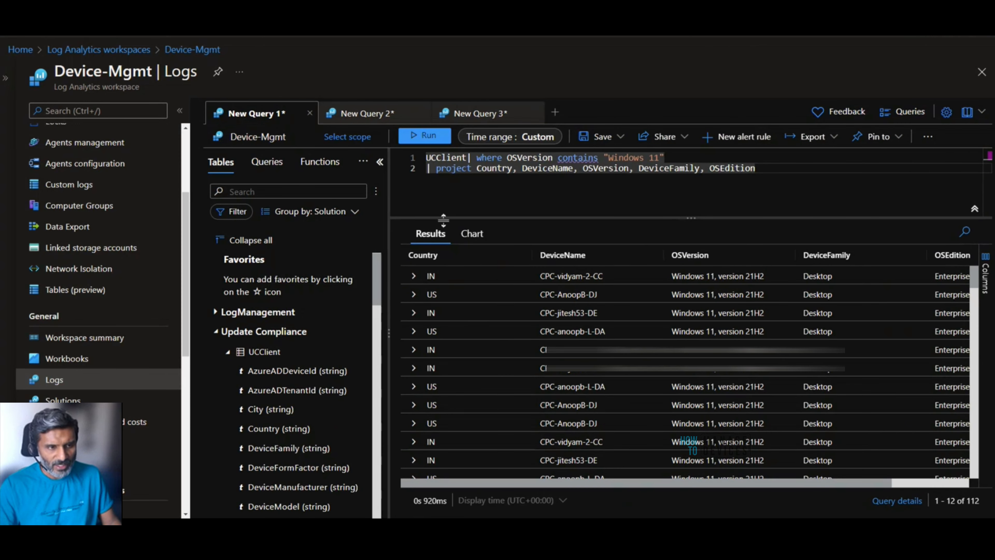
{"action": "left_click", "coordinate": [464, 113]}
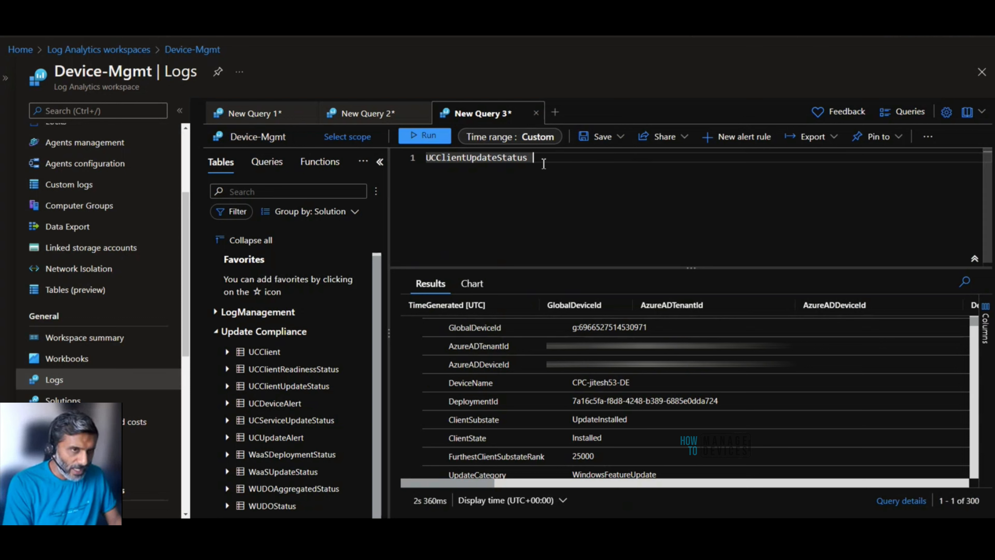
{"action": "type", "text": "WHER"}
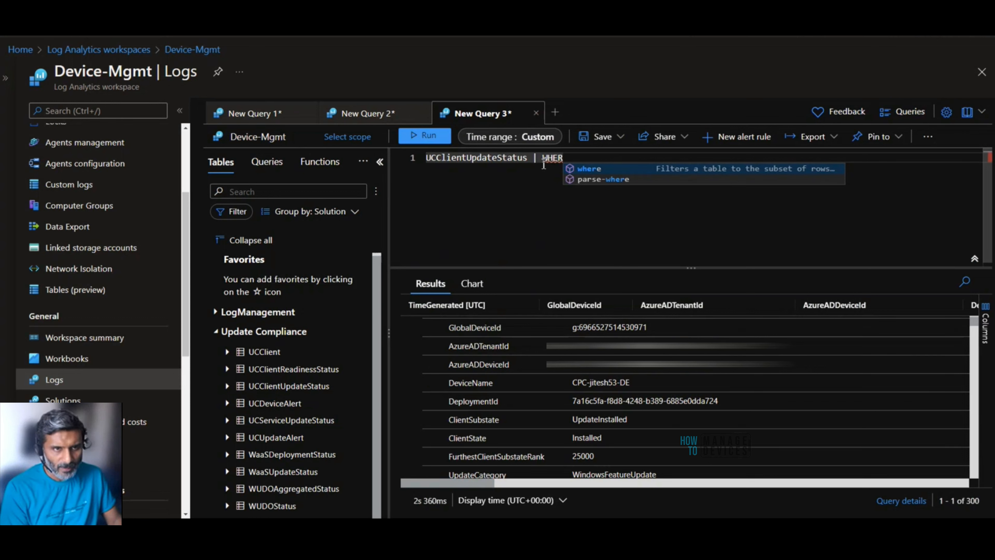
{"action": "key", "text": "Down"}
{"action": "key", "text": "Up"}
{"action": "key", "text": "Tab"}
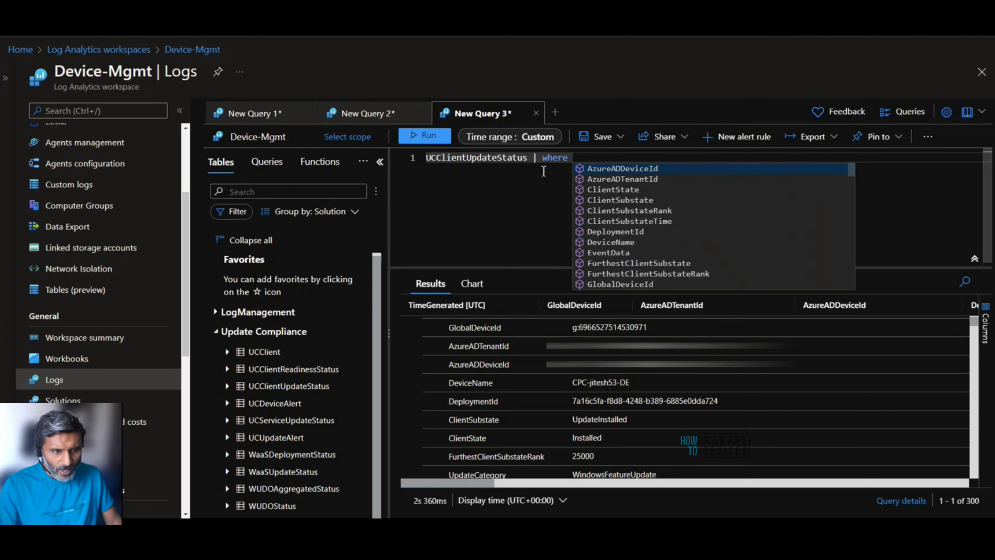
{"action": "type", "text": "cLI"}
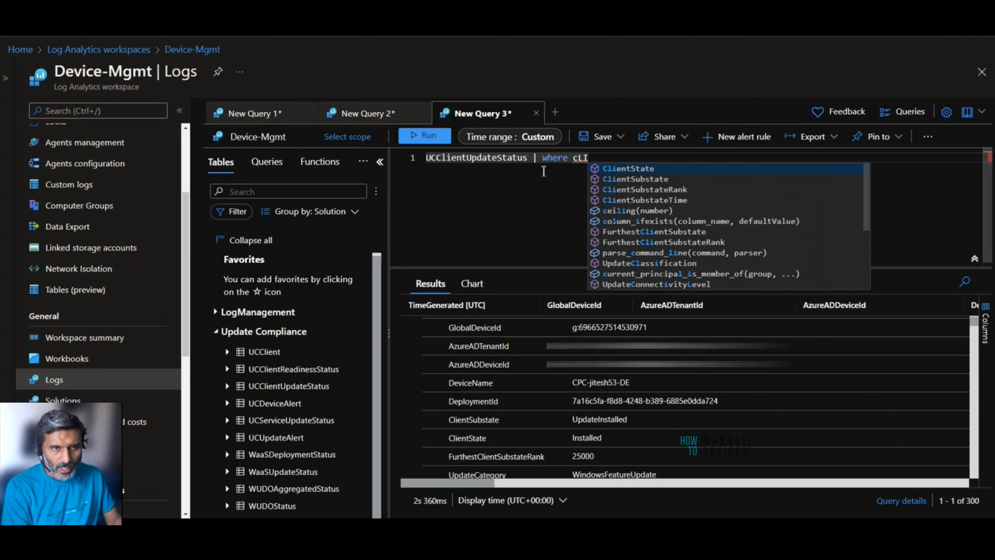
{"action": "key", "text": "Tab"}
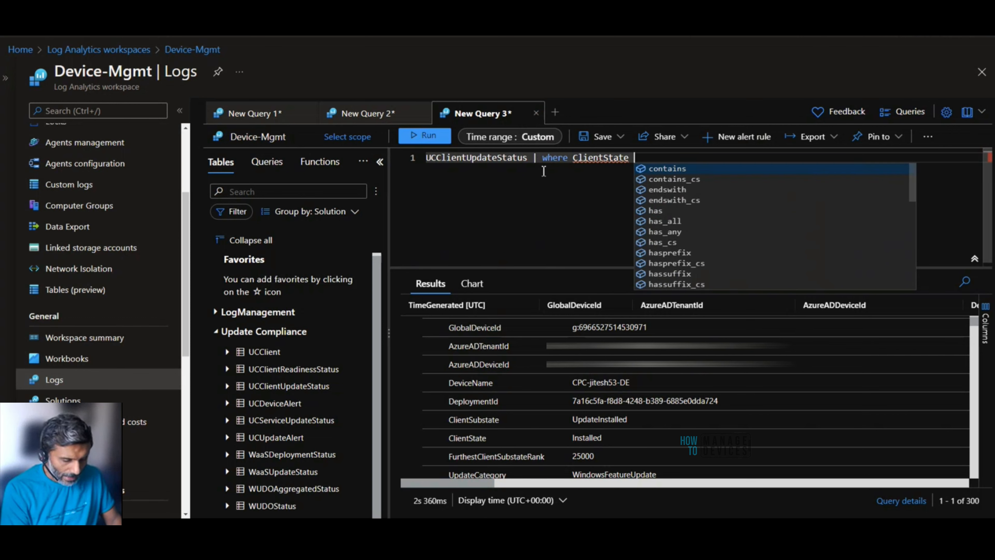
{"action": "type", "text": "== "}
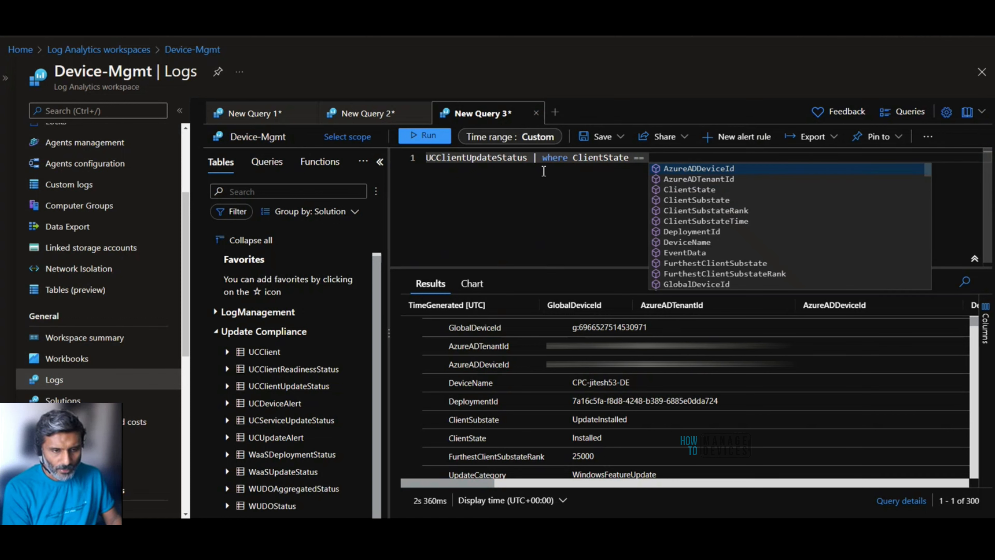
{"action": "type", "text": "\"i"}
{"action": "type", "text": "NSTALLED"}
{"action": "key", "text": "BackSpace"}
{"action": "key", "text": "BackSpace"}
{"action": "key", "text": "BackSpace"}
{"action": "key", "text": "BackSpace"}
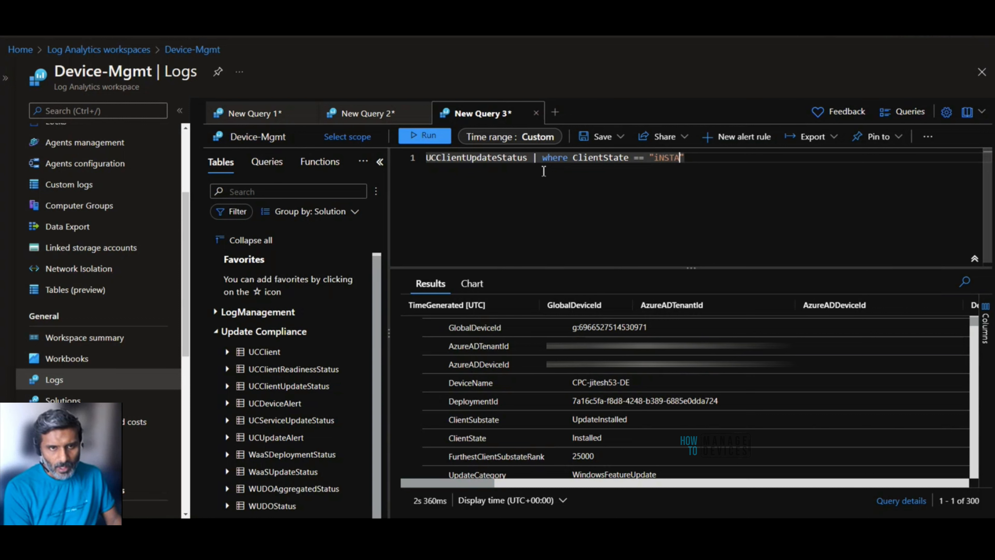
{"action": "key", "text": "BackSpace"}
{"action": "key", "text": "BackSpace"}
{"action": "key", "text": "BackSpace"}
{"action": "key", "text": "BackSpace"}
{"action": "key", "text": "BackSpace"}
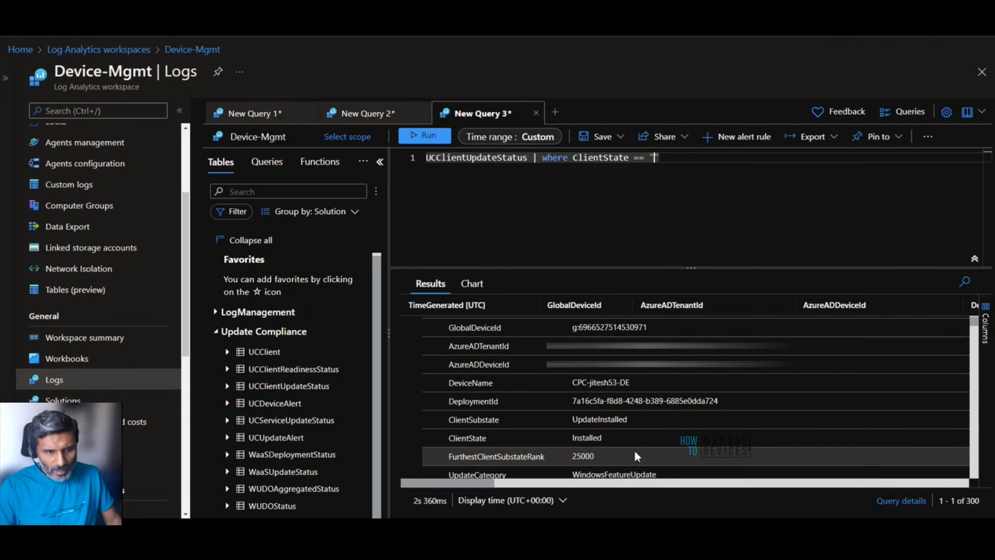
- Copy the value Installed from the expanded record's ClientState field into the filter's quotes, allowing the site clipboard access
{"action": "right_click", "coordinate": [595, 437]}
{"action": "left_click", "coordinate": [659, 452]}
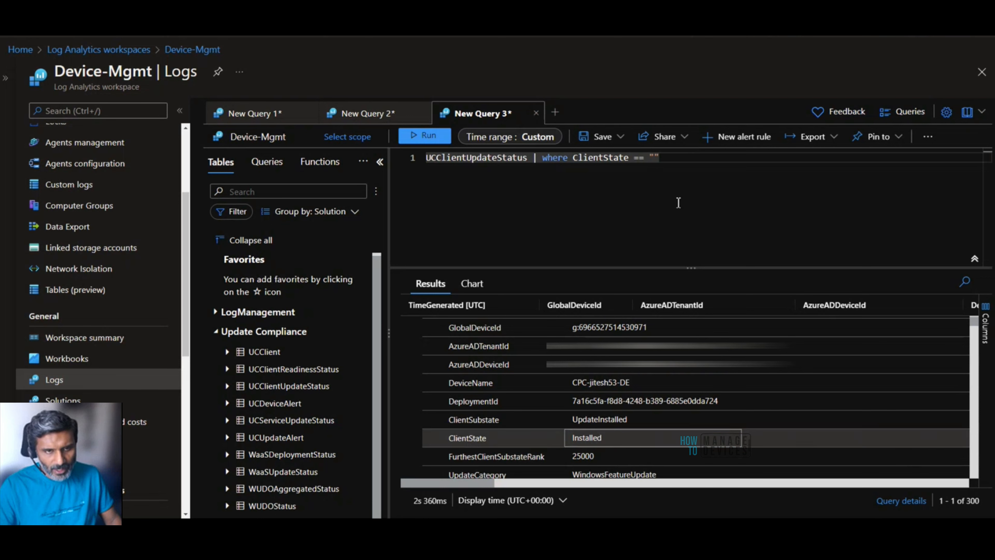
{"action": "right_click", "coordinate": [656, 157]}
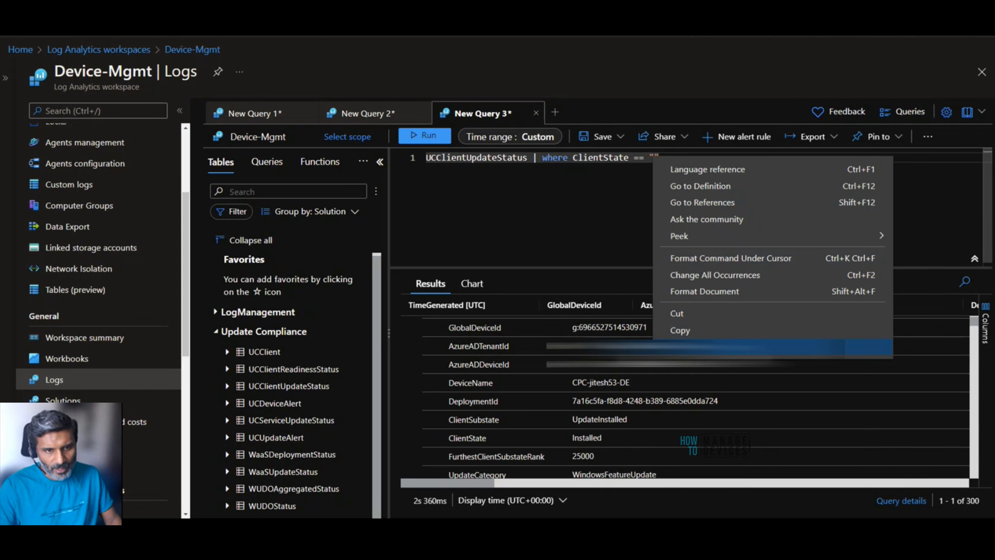
{"action": "left_click", "coordinate": [682, 347]}
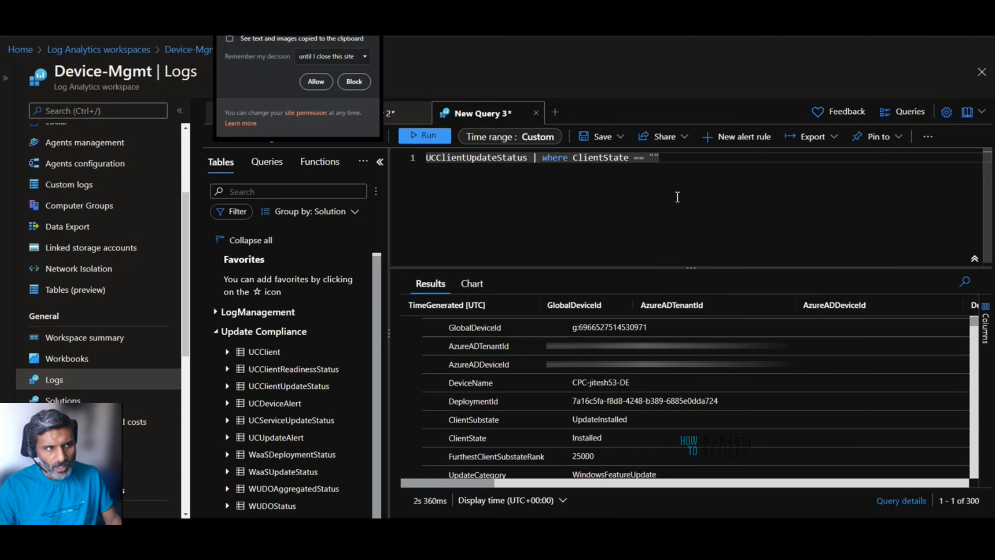
{"action": "left_click", "coordinate": [308, 85]}
- Run the whole UCClientUpdateStatus query filtered on ClientState == "Installed" and expand the first returned record
{"action": "left_click_drag", "start_coordinate": [705, 158], "coordinate": [386, 147]}
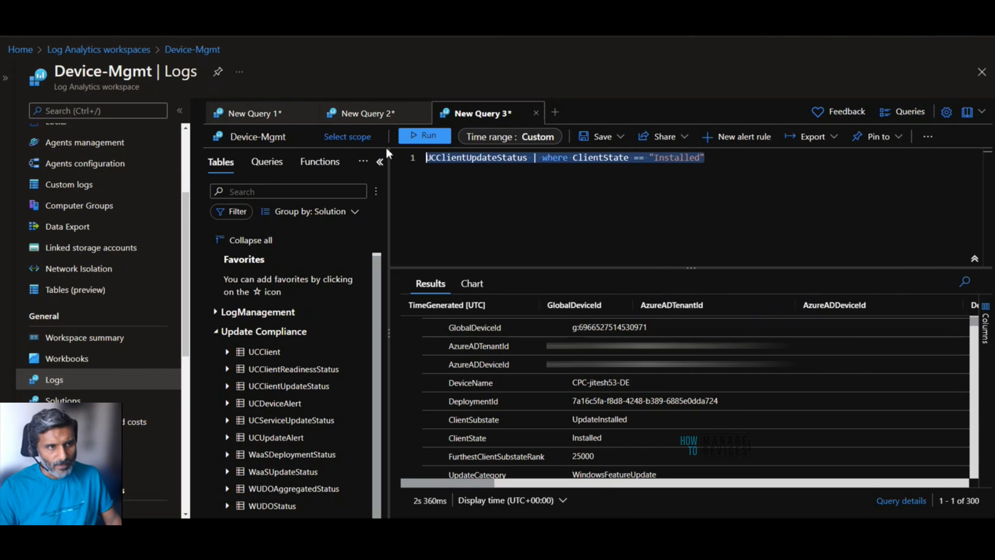
{"action": "left_click", "coordinate": [414, 139]}
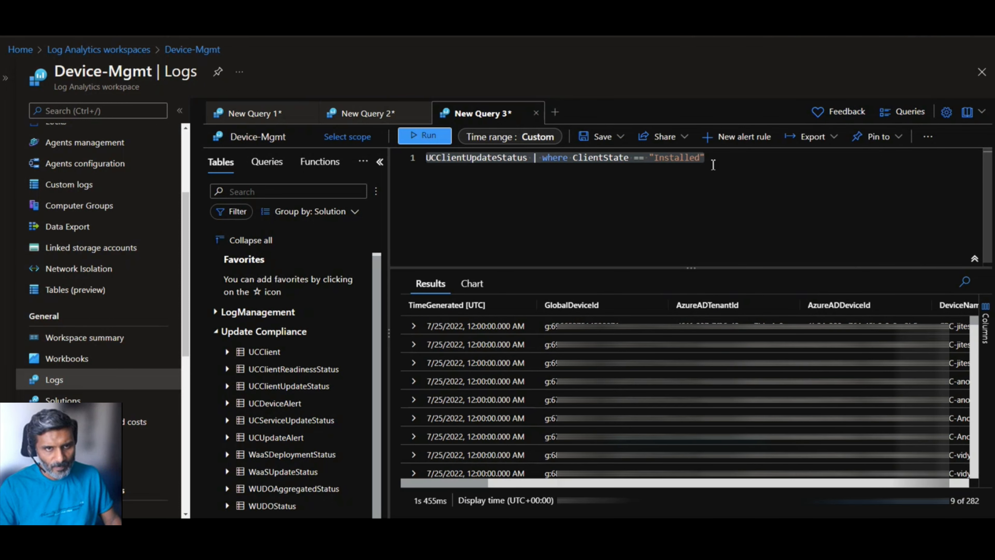
{"action": "left_click", "coordinate": [414, 326]}
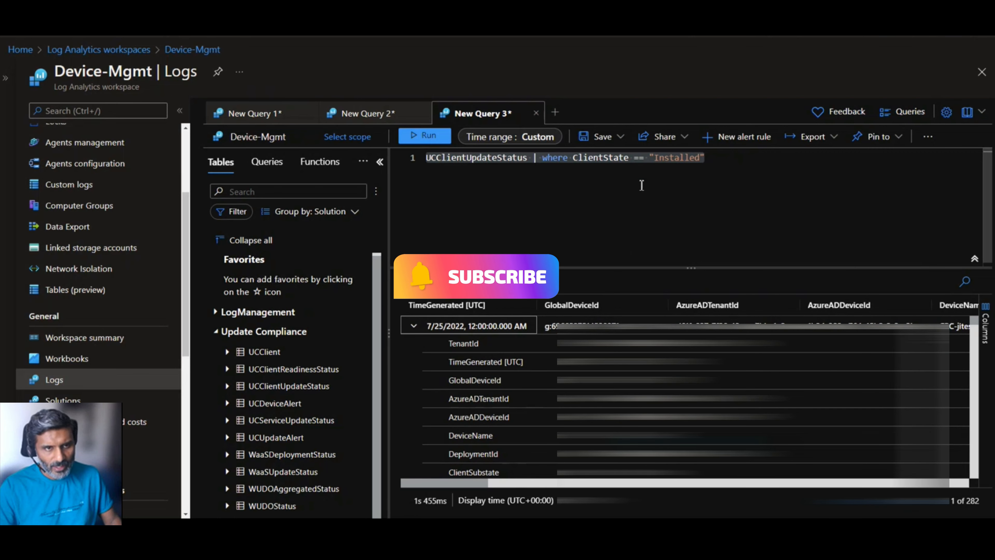
- Change the UCClientUpdateStatus filter to ClientState != "Installed" and run the whole query
{"action": "left_click", "coordinate": [643, 162]}
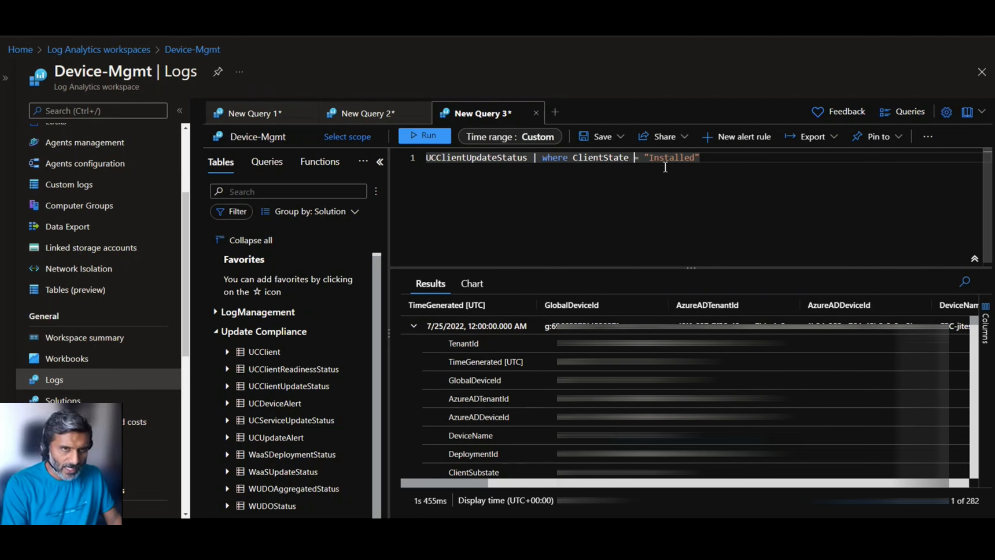
{"action": "key", "text": "BackSpace"}
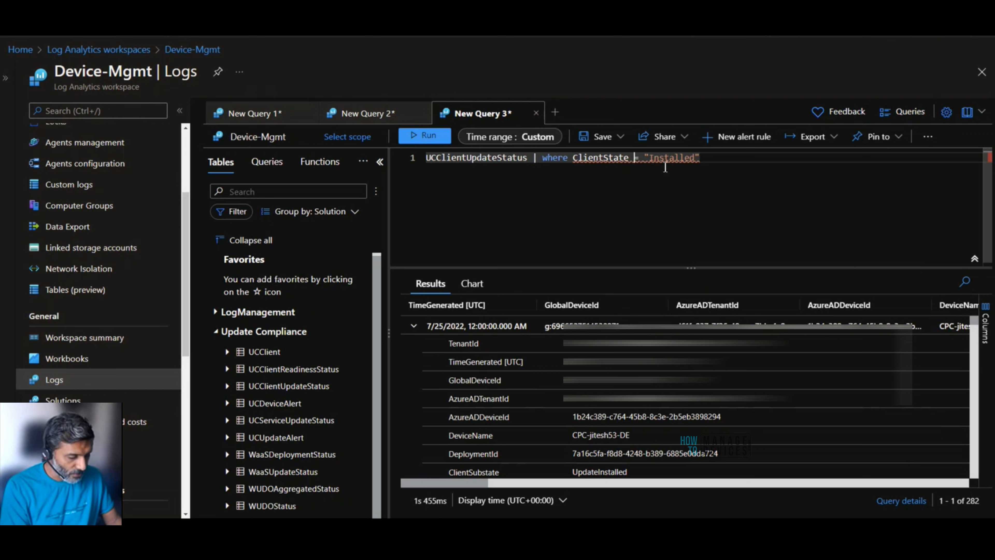
{"action": "type", "text": "!"}
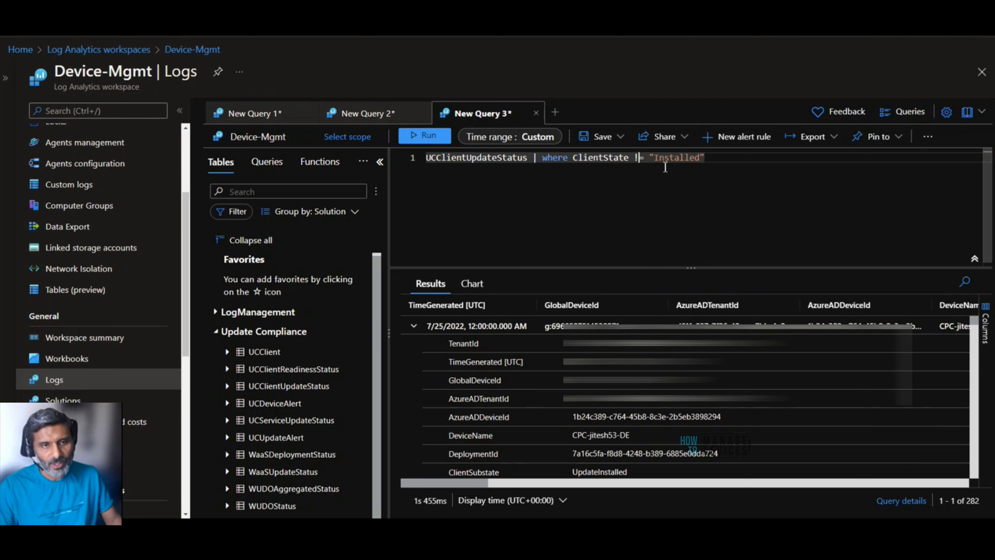
{"action": "left_click_drag", "start_coordinate": [707, 156], "coordinate": [424, 157]}
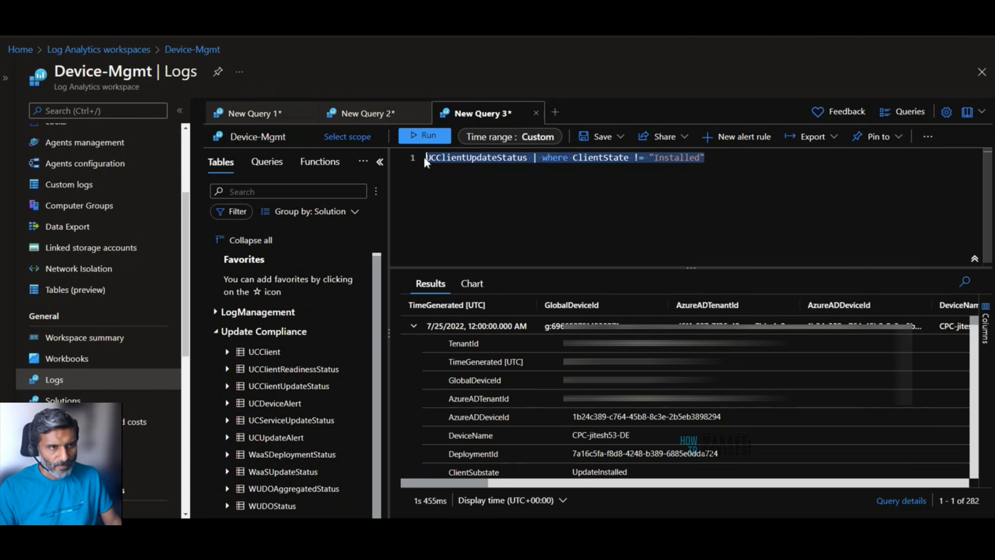
{"action": "left_click", "coordinate": [427, 136]}
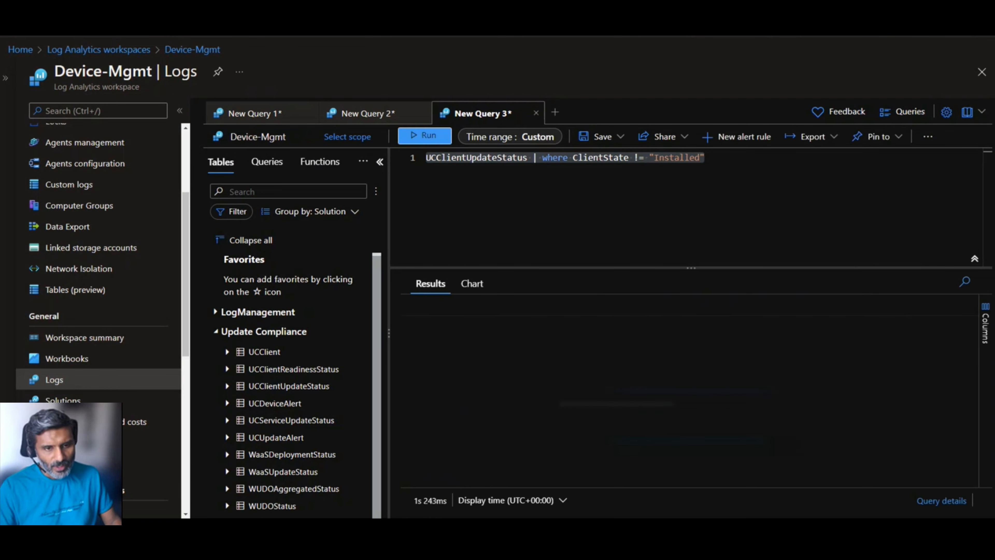
- Expand the first returned record and examine its ClientState, ClientSubstate, update category and target version values
{"action": "left_click", "coordinate": [414, 330]}
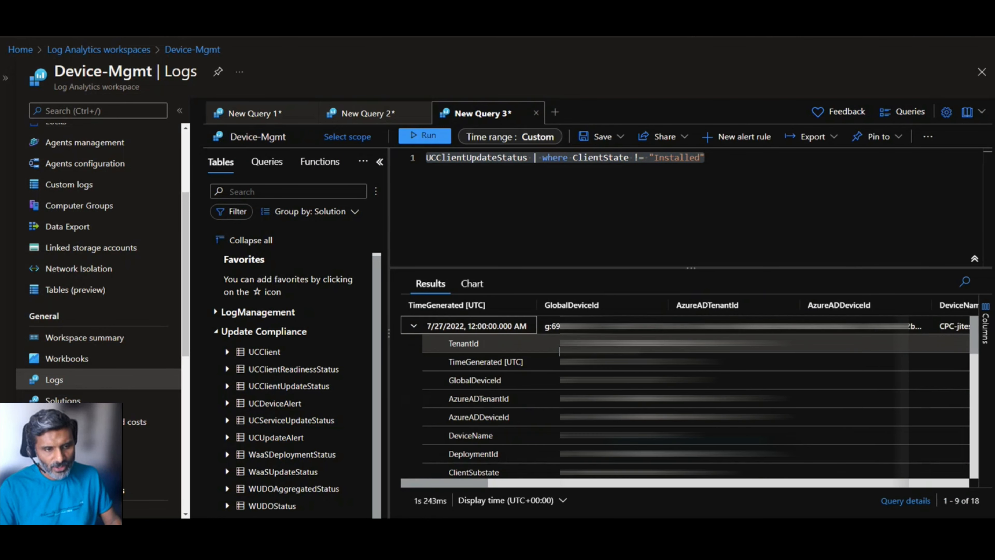
{"action": "scroll", "coordinate": [609, 431], "scroll_direction": "down", "scroll_amount": 5}
{"action": "scroll", "coordinate": [609, 428], "scroll_direction": "down", "scroll_amount": 3}
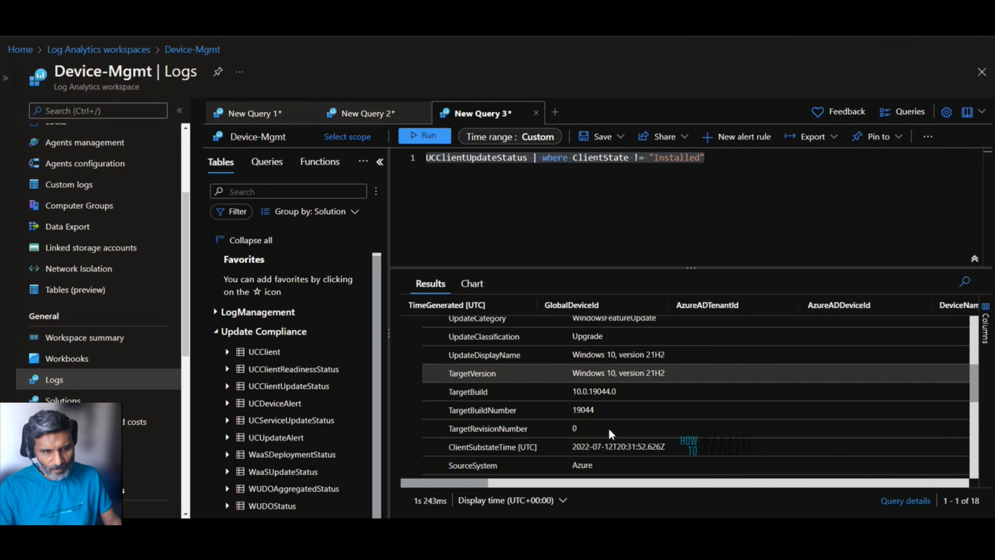
{"action": "scroll", "coordinate": [596, 395], "scroll_direction": "up", "scroll_amount": 5}
{"action": "scroll", "coordinate": [596, 395], "scroll_direction": "up", "scroll_amount": 1}
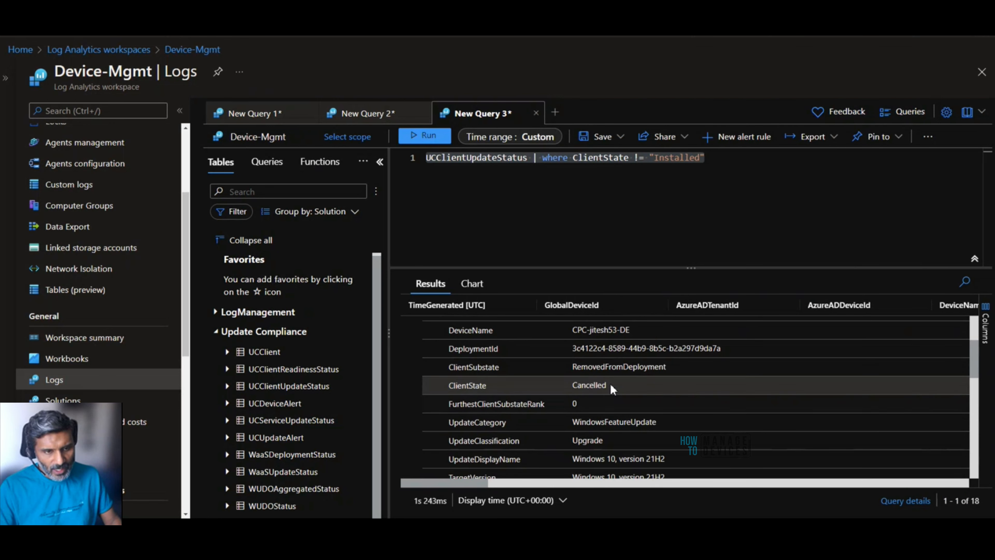
{"action": "left_click", "coordinate": [599, 384]}
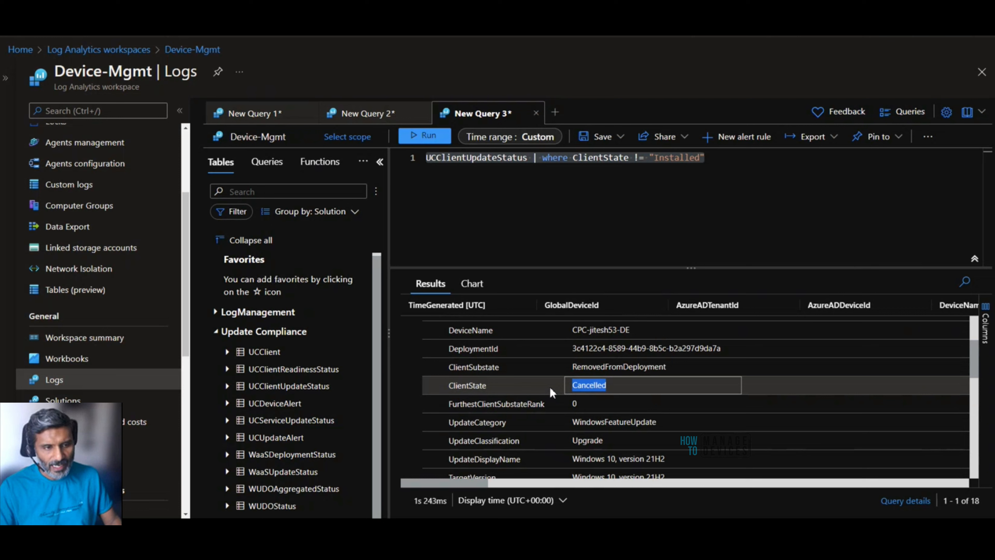
{"action": "left_click", "coordinate": [661, 364]}
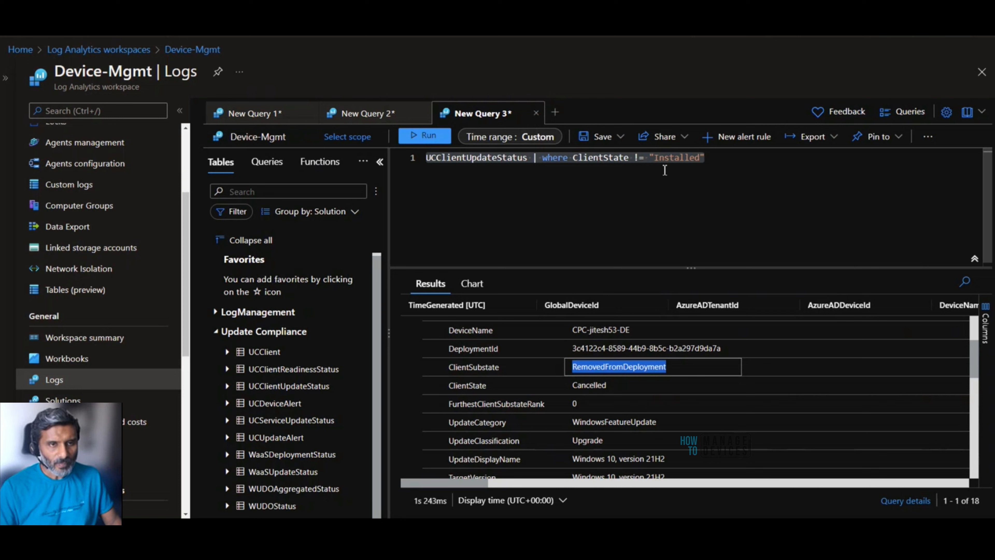
- Clear the filter's operator and value after ClientState, look through the suggested operators and choose ==
{"action": "left_click_drag", "start_coordinate": [635, 158], "coordinate": [720, 159]}
{"action": "key", "text": "BackSpace"}
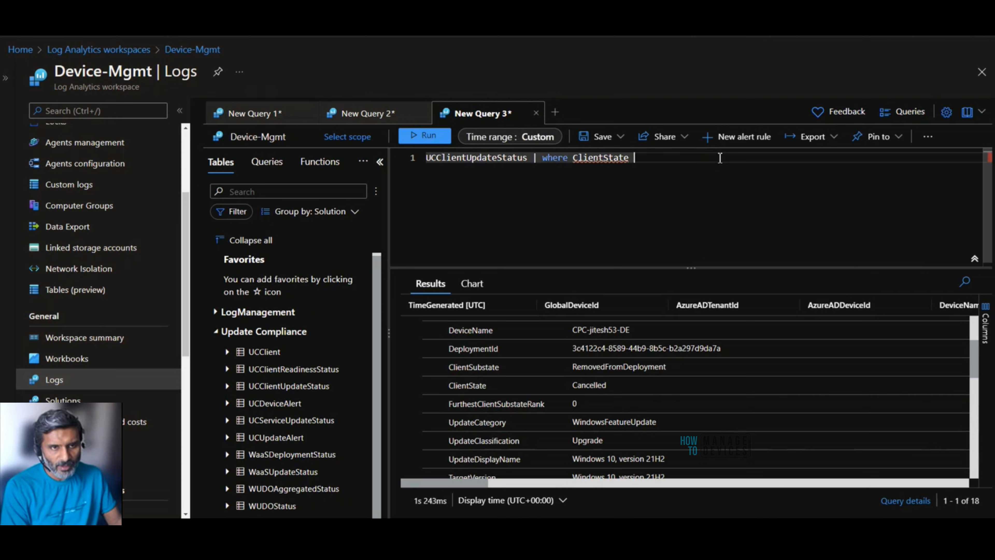
{"action": "type", "text": "!"}
{"action": "key", "text": "BackSpace"}
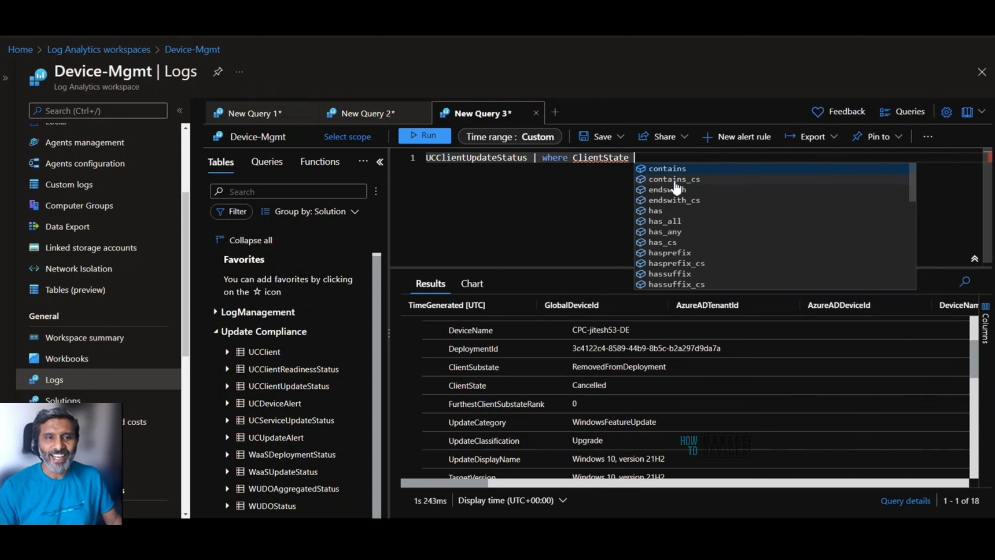
{"action": "scroll", "coordinate": [687, 228], "scroll_direction": "down", "scroll_amount": 3}
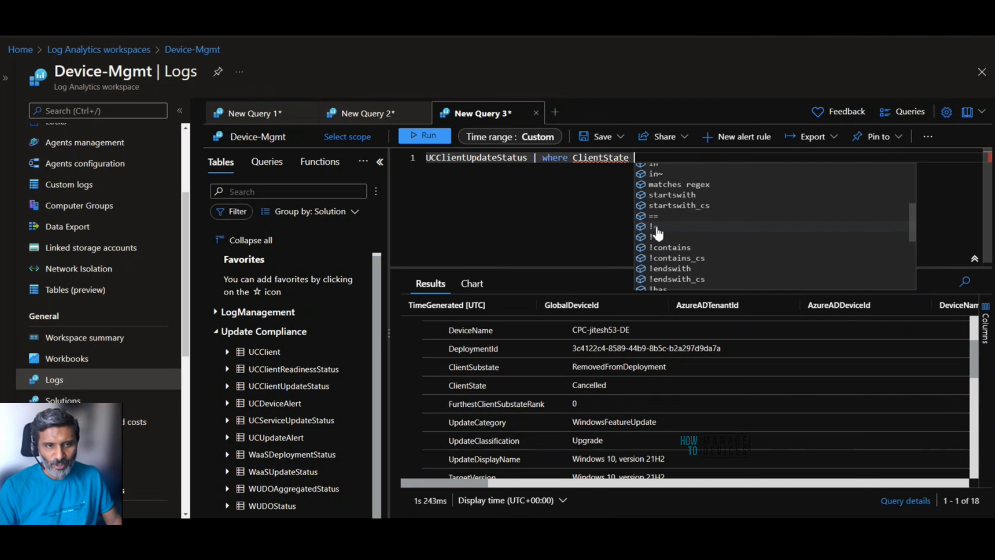
{"action": "left_click", "coordinate": [654, 216]}
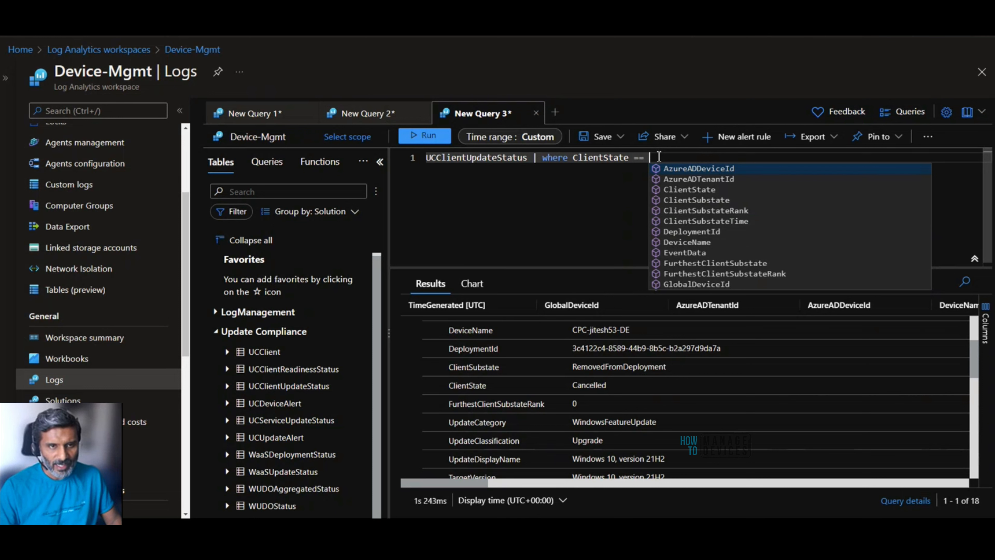
- Replace the == operator with != and the value "Installed" in the ClientState filter, and run the query again
{"action": "key", "text": "BackSpace"}
{"action": "key", "text": "BackSpace"}
{"action": "key", "text": "BackSpace"}
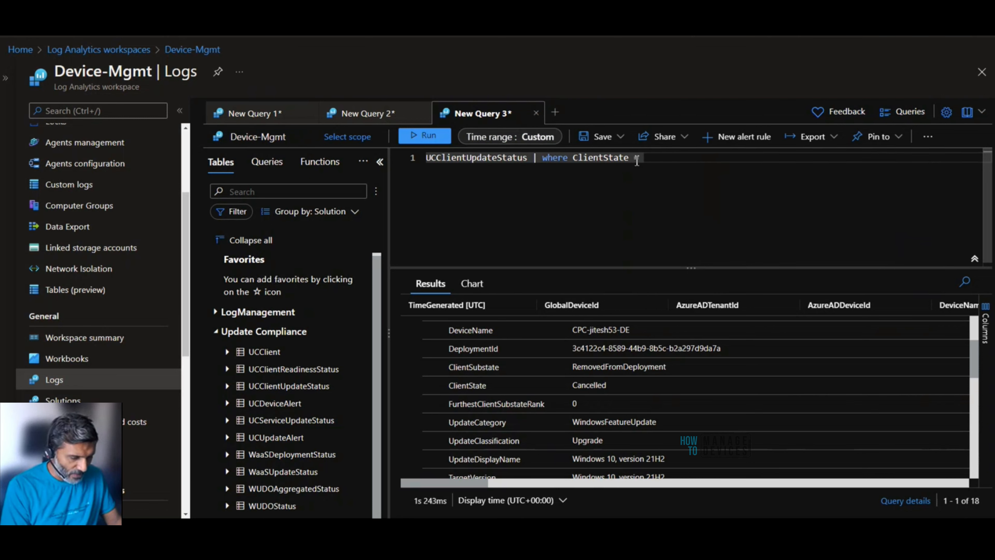
{"action": "type", "text": "=="}
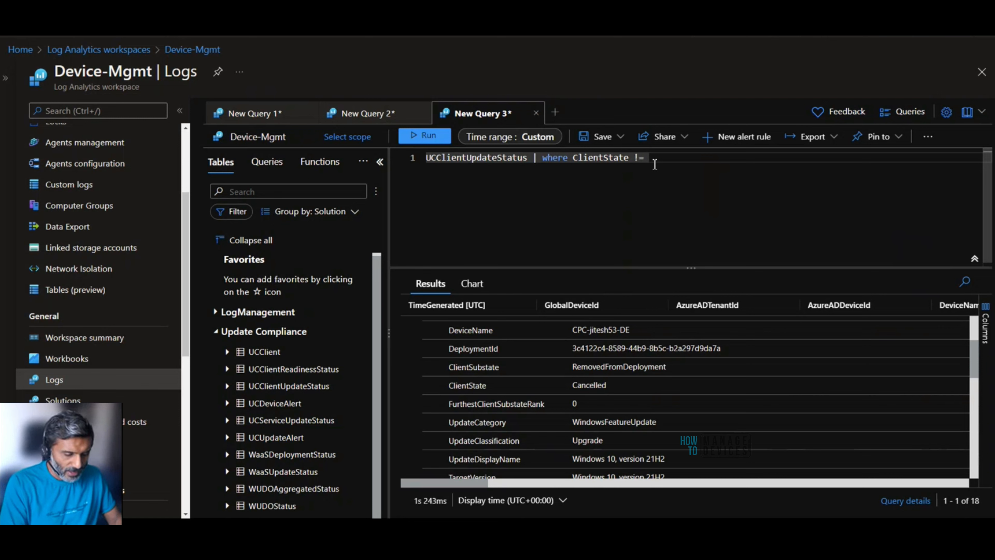
{"action": "key", "text": "Return"}
{"action": "key", "text": "BackSpace"}
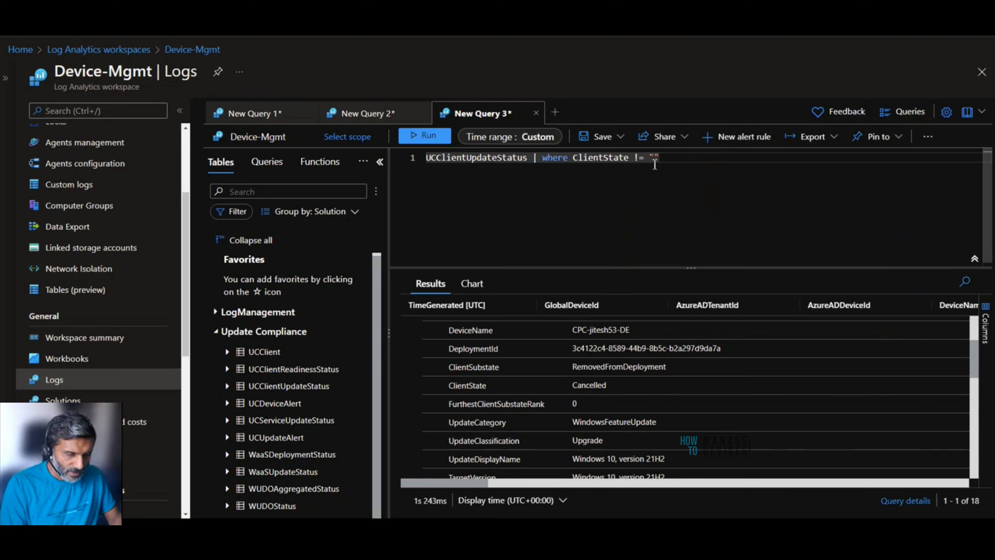
{"action": "type", "text": "Installed"}
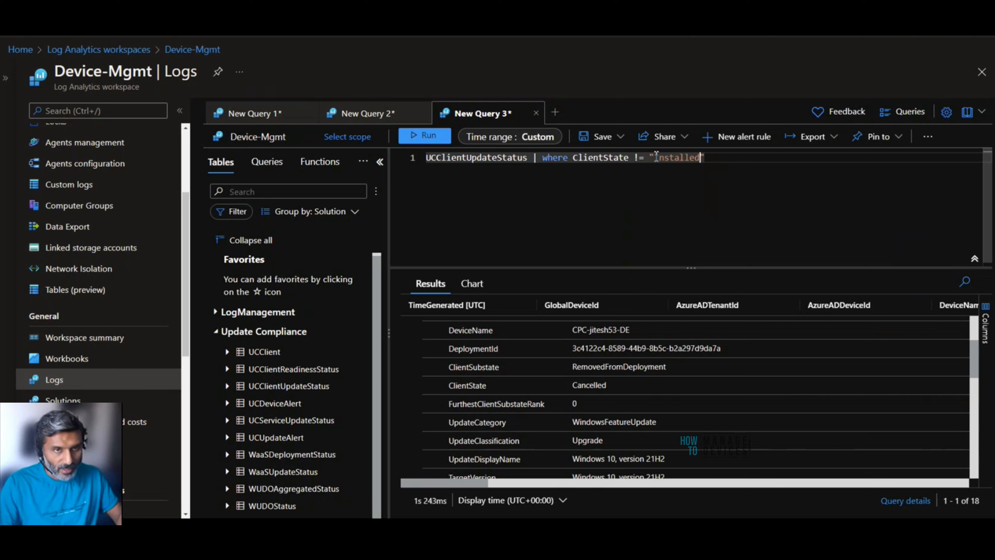
{"action": "left_click", "coordinate": [434, 140]}
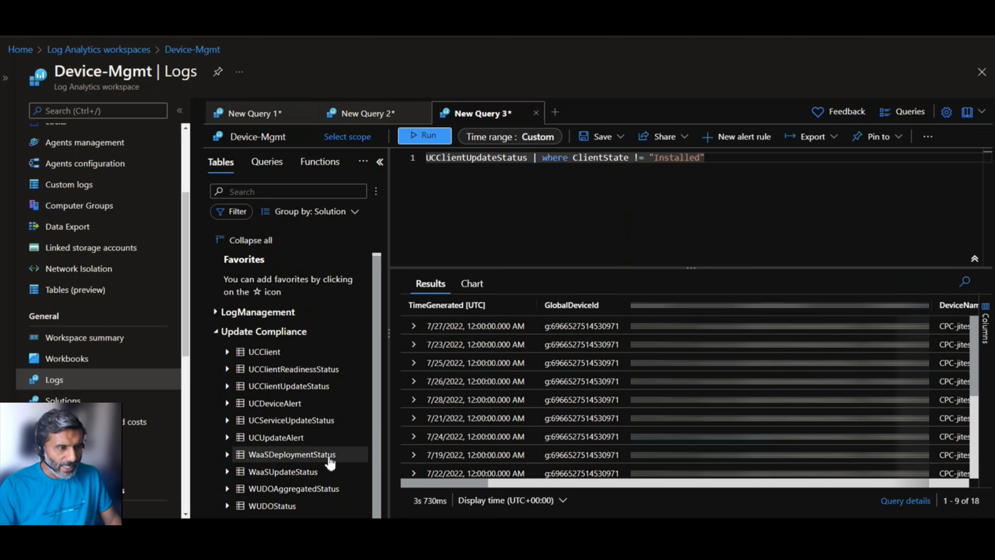
- Open a new query, load the UCServiceUpdateStatus table into its editor and run it
{"action": "mouse_move", "coordinate": [305, 464]}
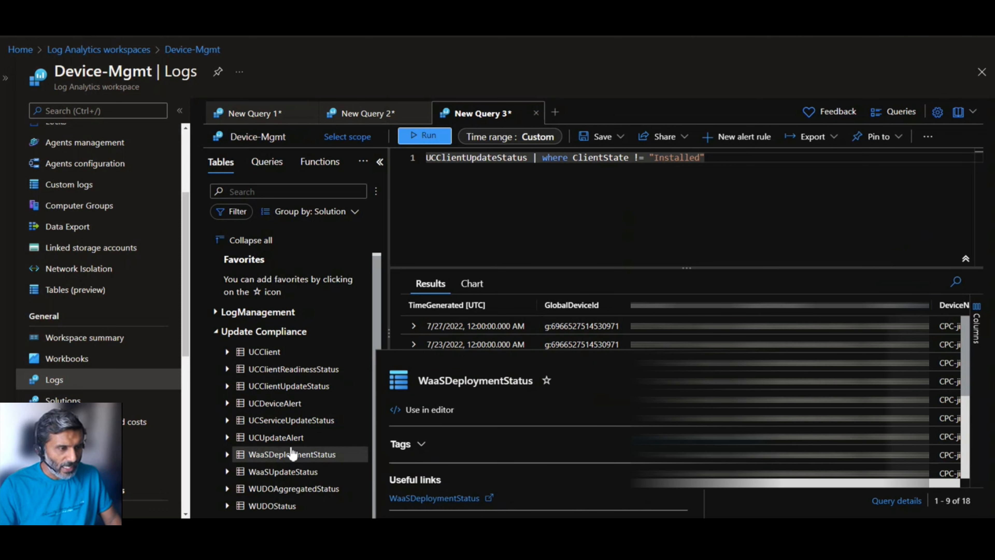
{"action": "mouse_move", "coordinate": [289, 428]}
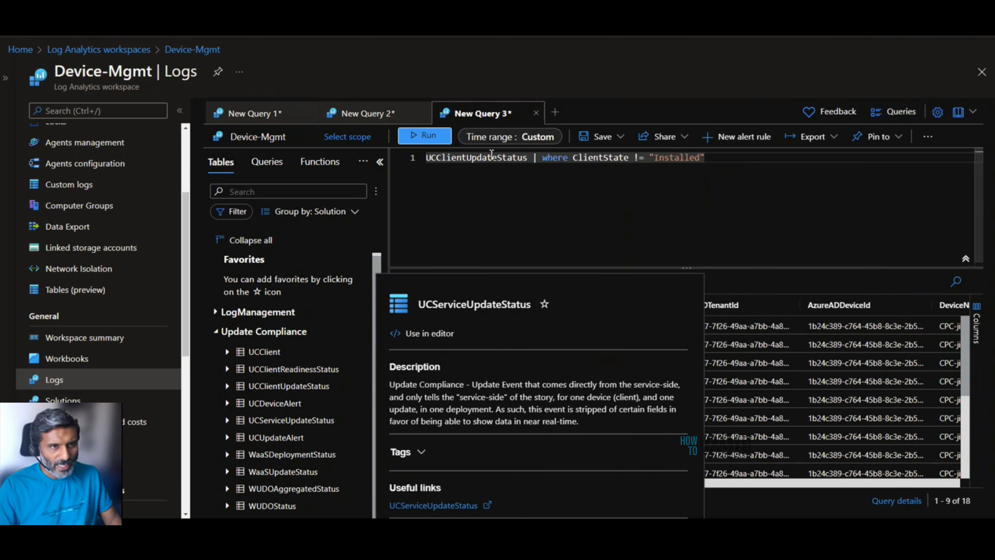
{"action": "left_click", "coordinate": [555, 113]}
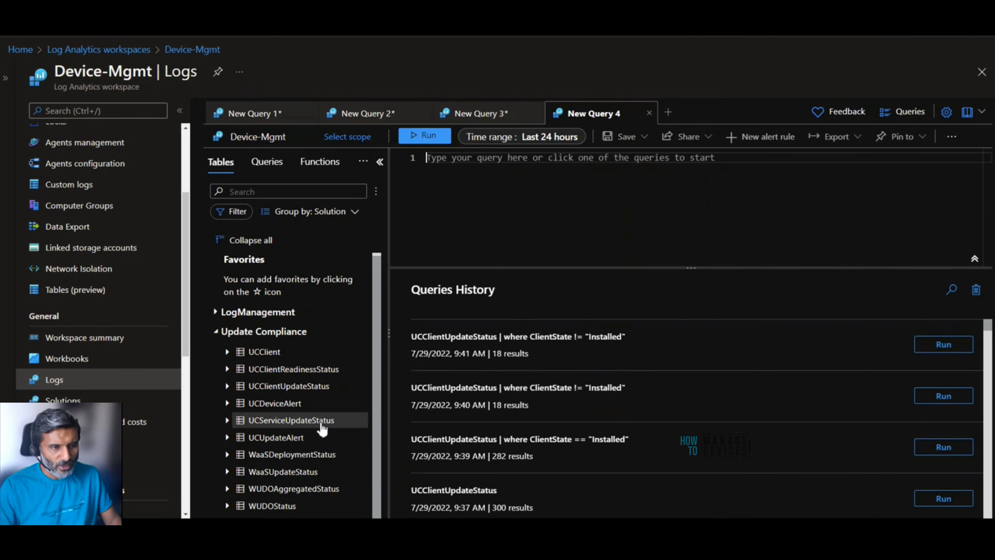
{"action": "mouse_move", "coordinate": [322, 428]}
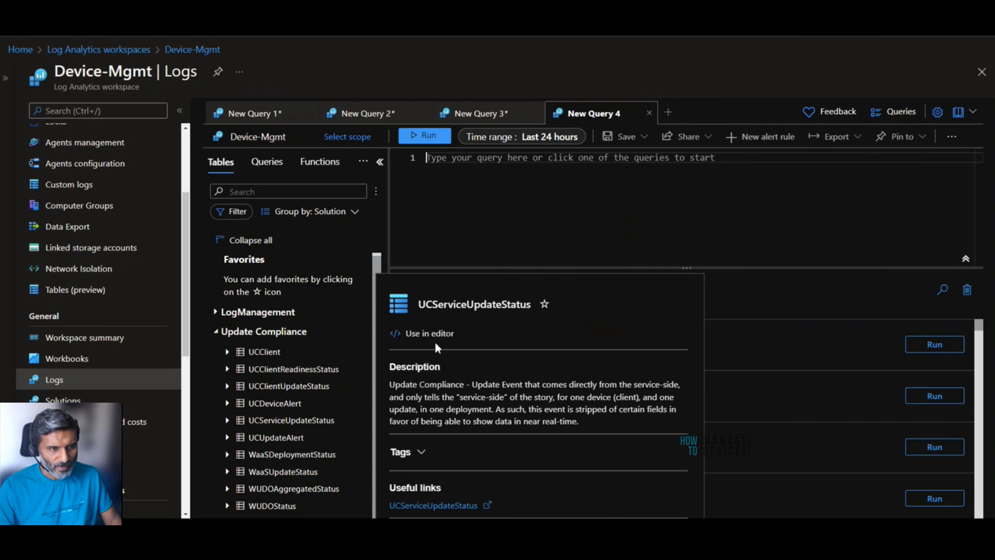
{"action": "left_click", "coordinate": [431, 333]}
{"action": "left_click", "coordinate": [426, 135]}
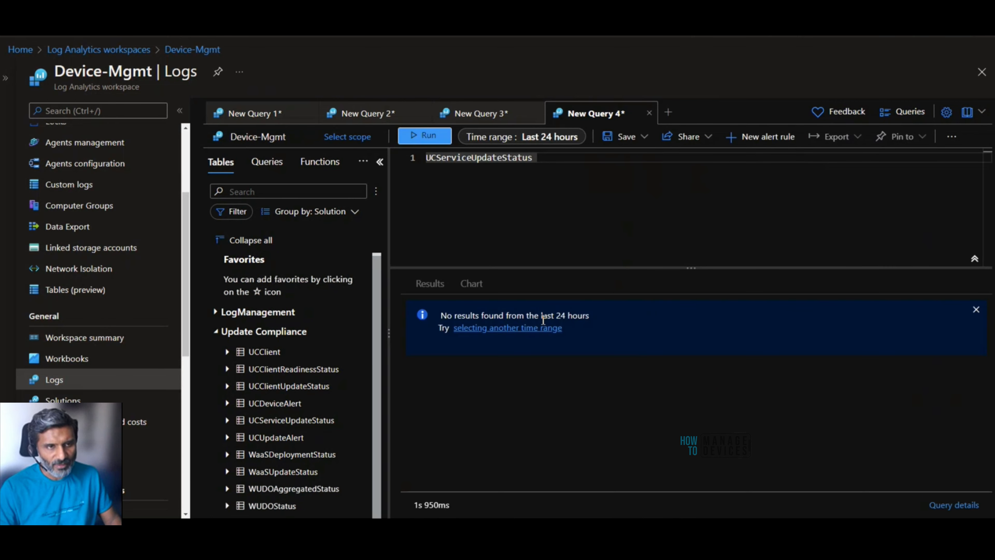
- Set a custom time range starting July 1, 2021 for the UCServiceUpdateStatus query and run it again
{"action": "left_click", "coordinate": [531, 138]}
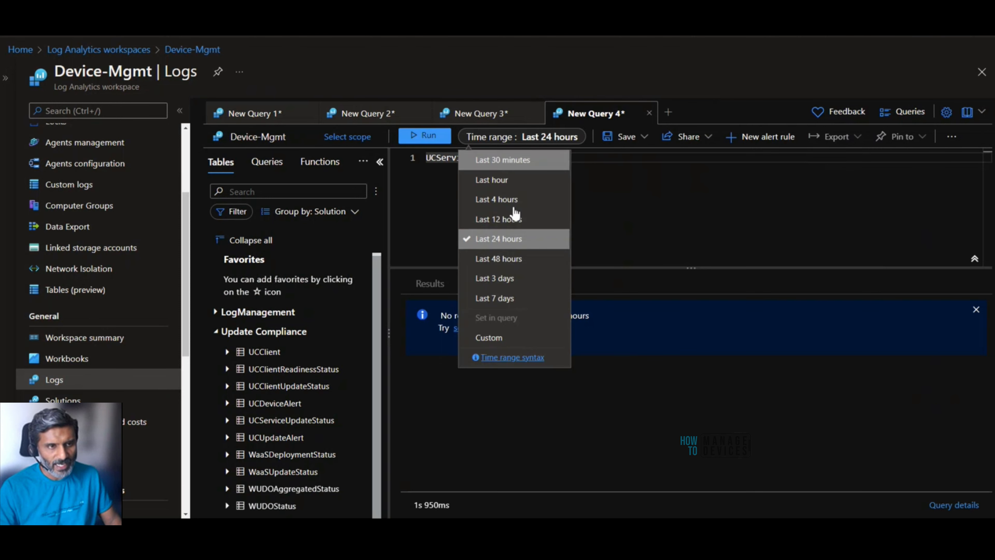
{"action": "left_click", "coordinate": [510, 338]}
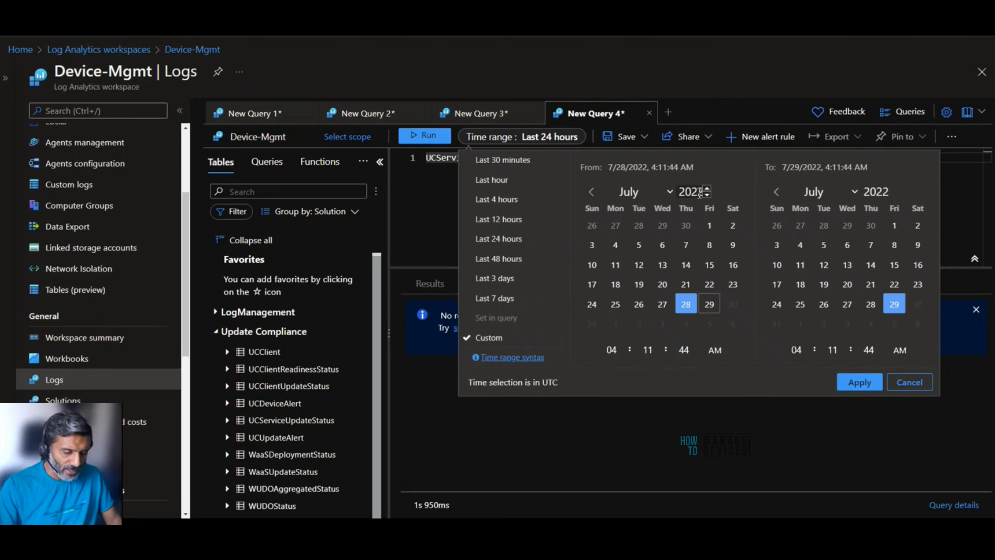
{"action": "left_click", "coordinate": [707, 195]}
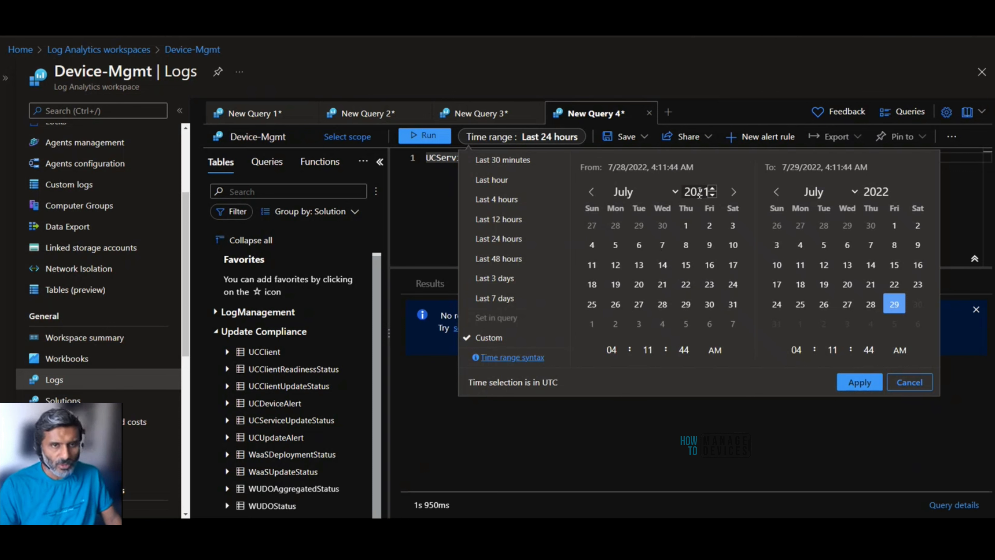
{"action": "left_click", "coordinate": [686, 227]}
{"action": "left_click", "coordinate": [859, 383]}
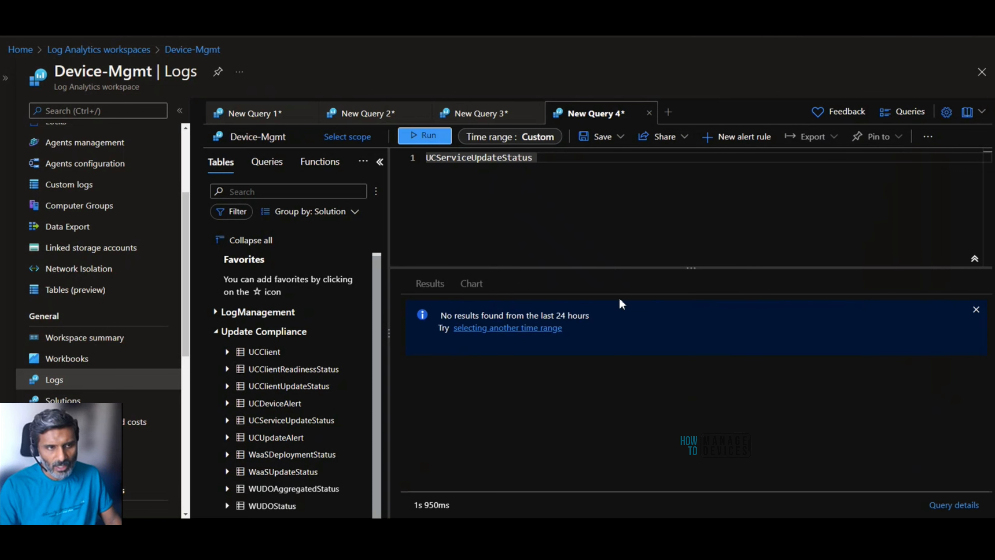
{"action": "left_click", "coordinate": [424, 137]}
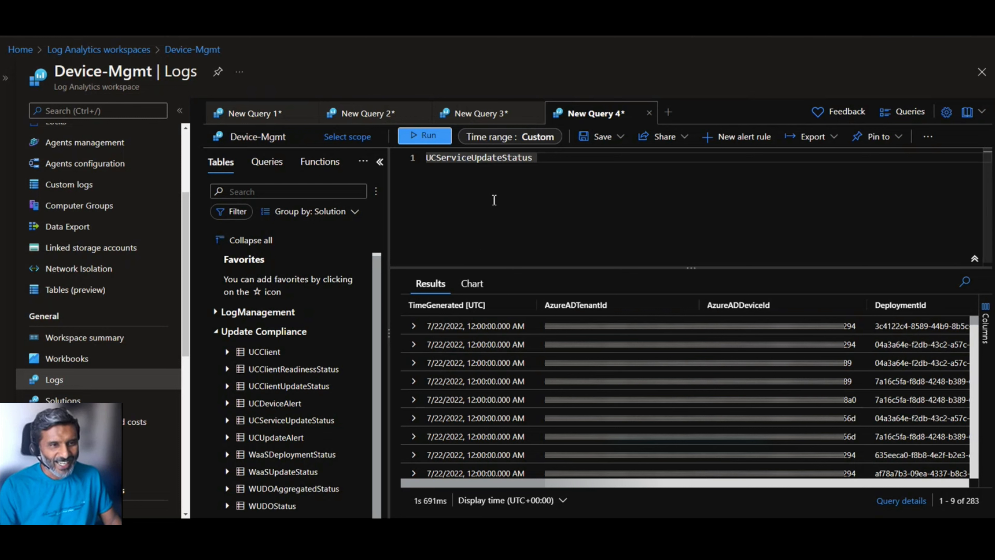
- Expand the first UCServiceUpdateStatus record, examine its service state and update fields, and compare with the UCClientUpdateStatus query results
{"action": "left_click", "coordinate": [413, 326]}
{"action": "scroll", "coordinate": [514, 355], "scroll_direction": "down", "scroll_amount": 5}
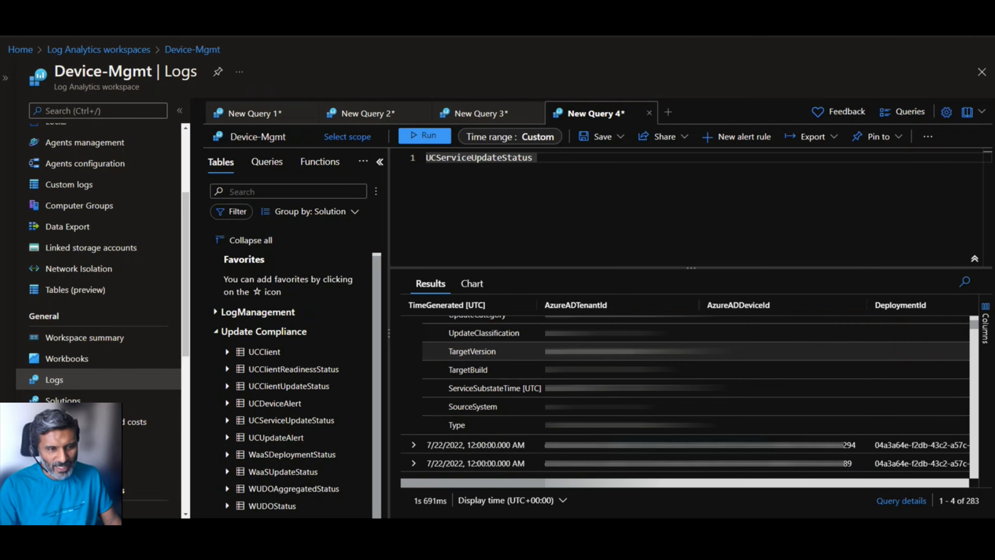
{"action": "scroll", "coordinate": [509, 372], "scroll_direction": "down", "scroll_amount": 1}
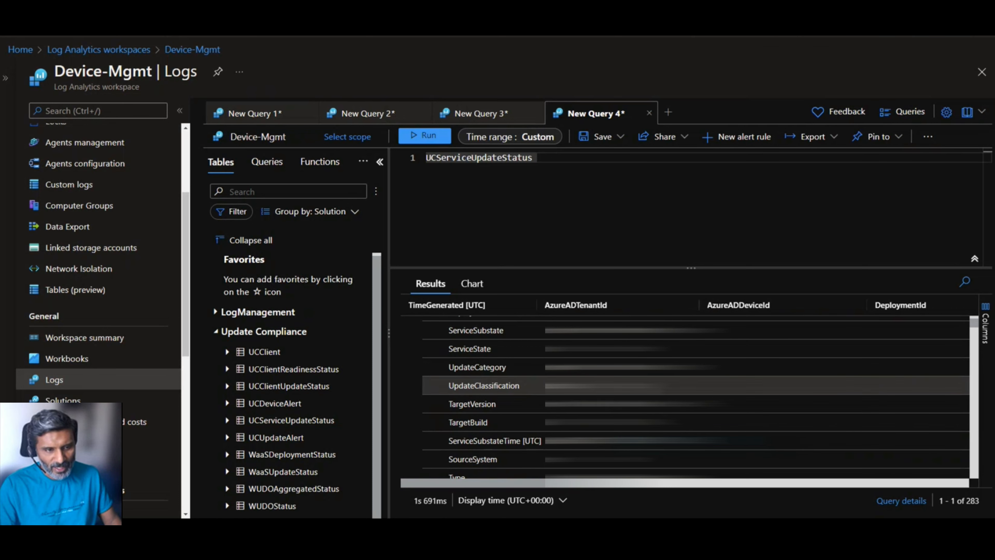
{"action": "scroll", "coordinate": [510, 385], "scroll_direction": "down", "scroll_amount": 3}
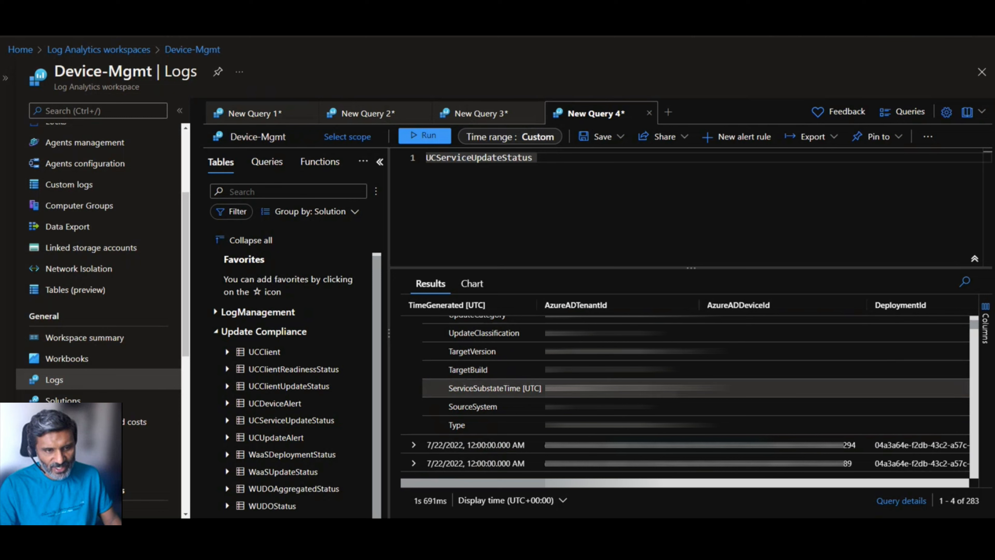
{"action": "scroll", "coordinate": [510, 393], "scroll_direction": "up", "scroll_amount": 5}
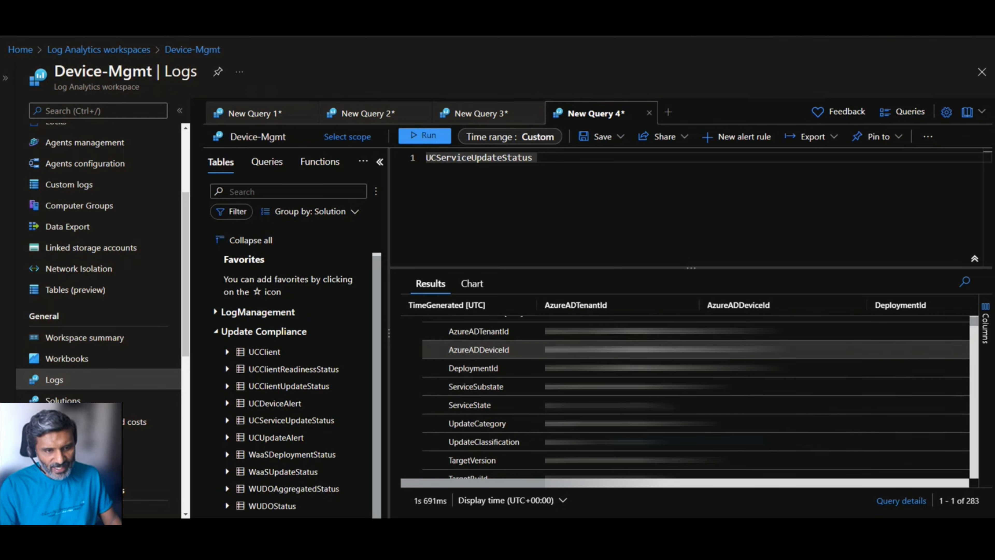
{"action": "left_click", "coordinate": [490, 116]}
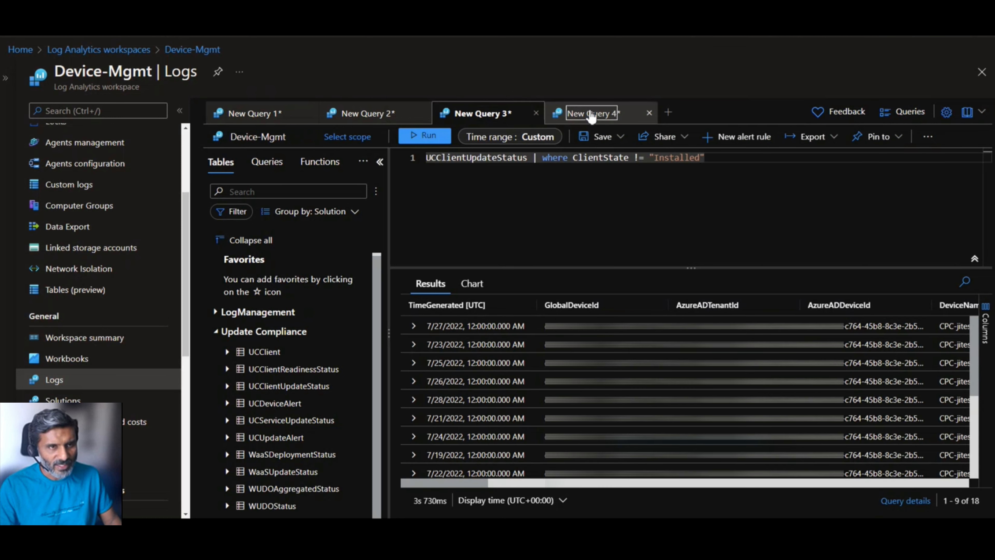
{"action": "left_click", "coordinate": [590, 114]}
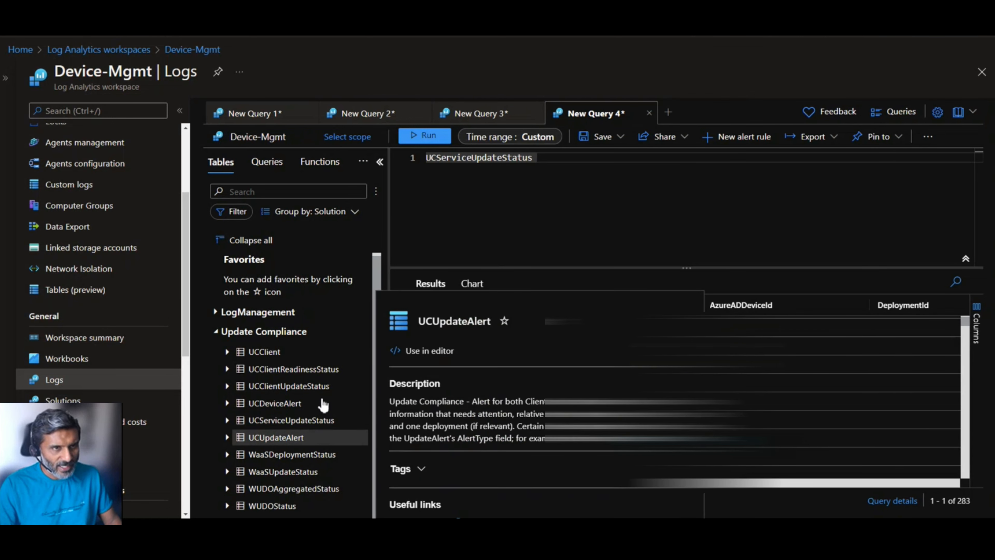
- Replace the UCServiceUpdateStatus query with the UCUpdateAlert table and run it
{"action": "double_click", "coordinate": [493, 162]}
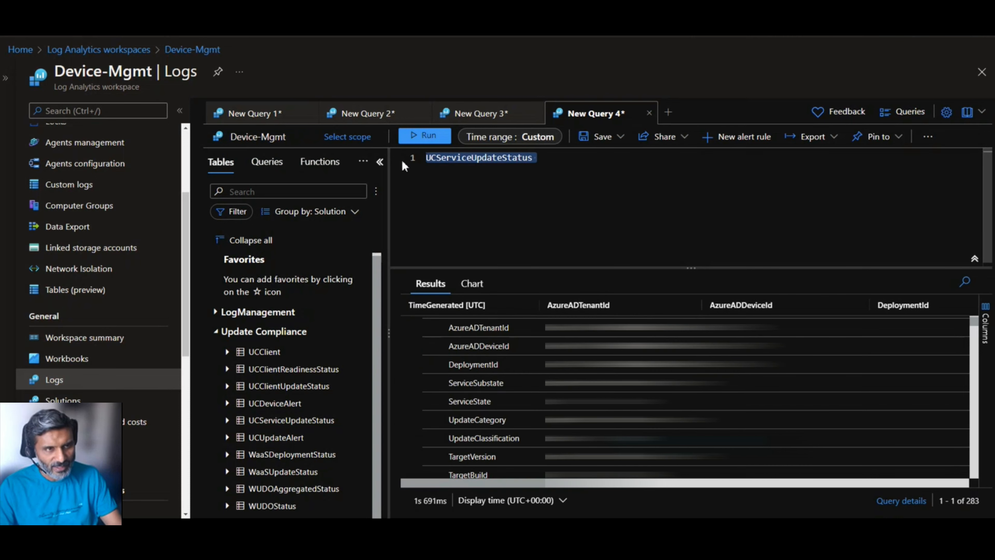
{"action": "key", "text": "BackSpace"}
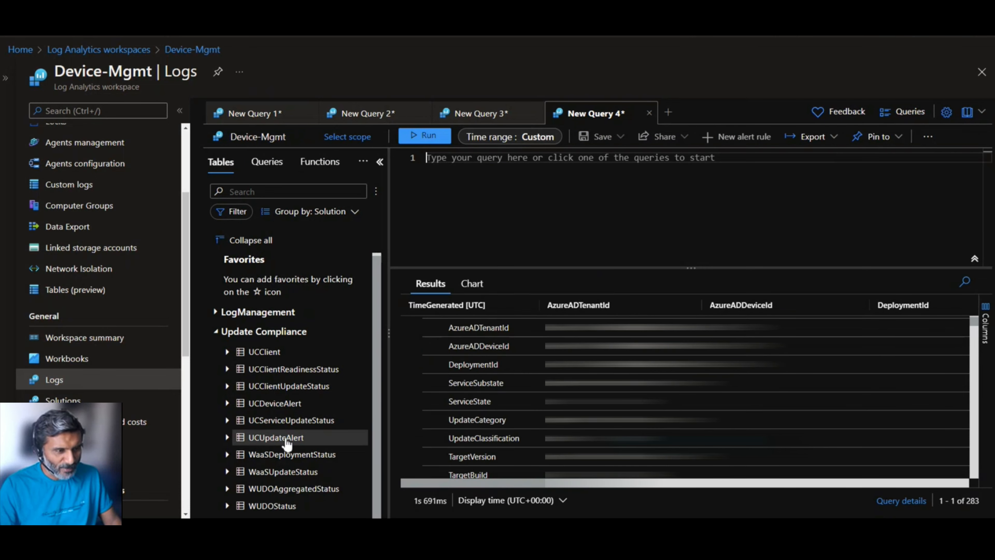
{"action": "mouse_move", "coordinate": [287, 443]}
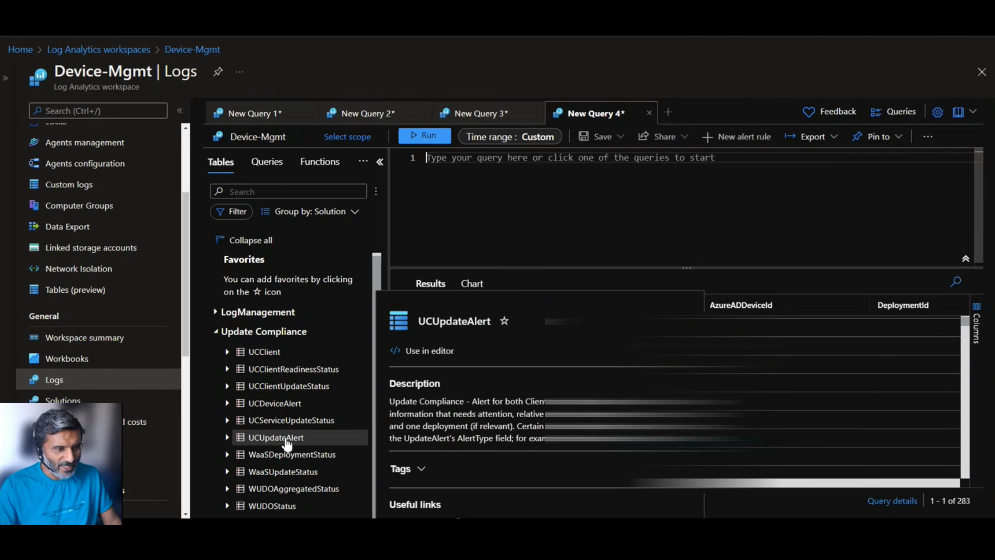
{"action": "left_click", "coordinate": [439, 354]}
{"action": "left_click", "coordinate": [428, 136]}
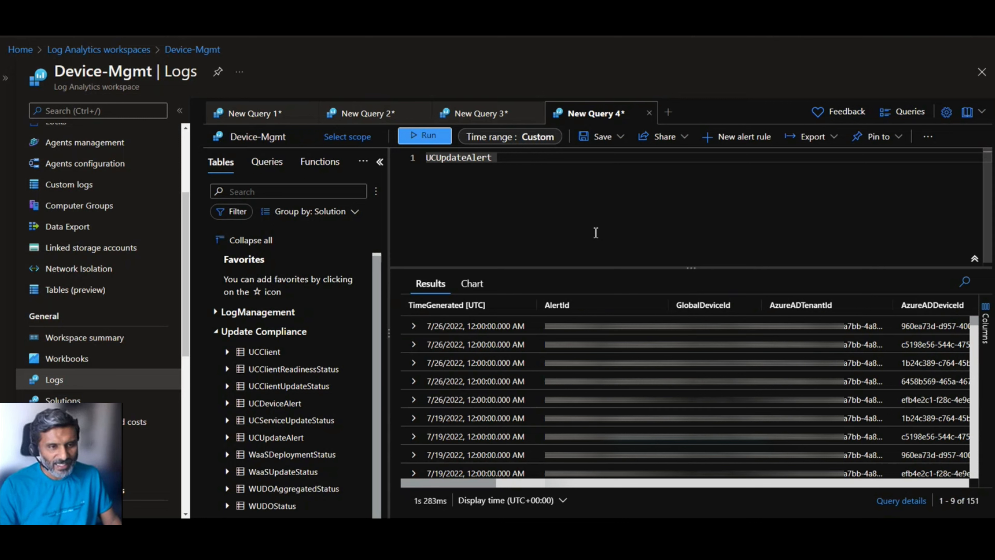
- Expand the first UCUpdateAlert record and examine its alert type, subtype, status, classification and substate fields
{"action": "left_click", "coordinate": [413, 326]}
{"action": "scroll", "coordinate": [505, 333], "scroll_direction": "down", "scroll_amount": 5}
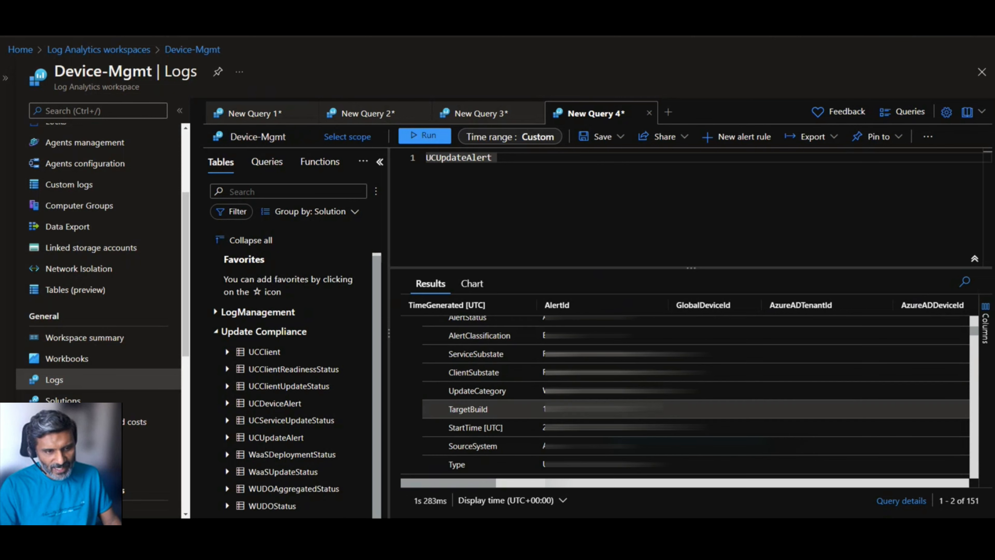
{"action": "scroll", "coordinate": [666, 409], "scroll_direction": "down", "scroll_amount": 3}
{"action": "scroll", "coordinate": [666, 409], "scroll_direction": "up", "scroll_amount": 3}
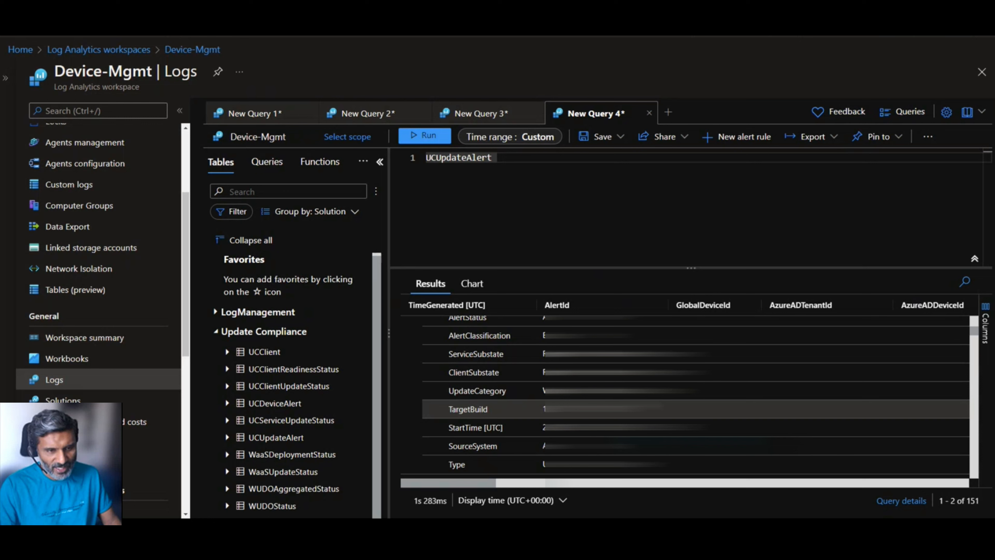
{"action": "scroll", "coordinate": [504, 442], "scroll_direction": "up", "scroll_amount": 3}
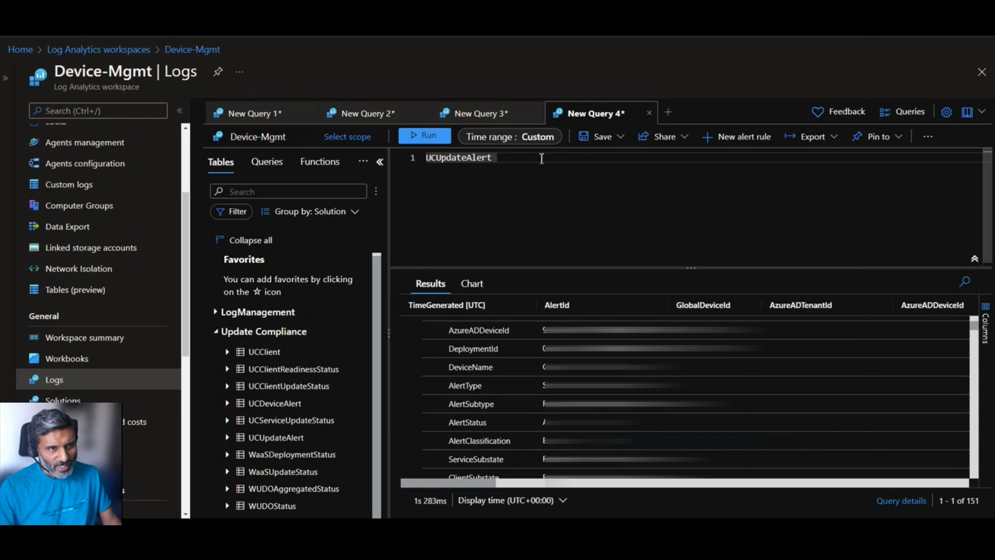
- Append a where clause on the AlertClassification column to the UCUpdateAlert query
{"action": "type", "text": "| "}
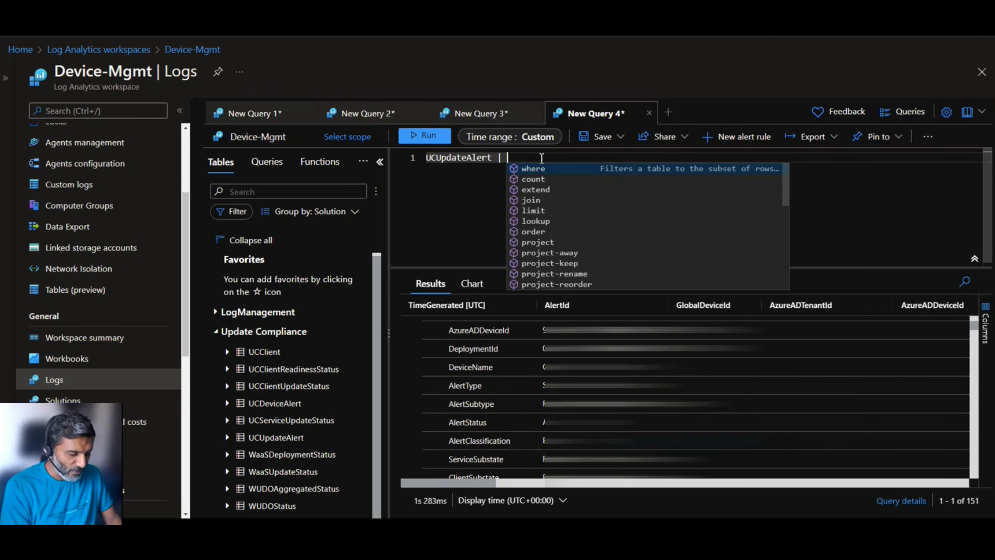
{"action": "type", "text": "wHERE"}
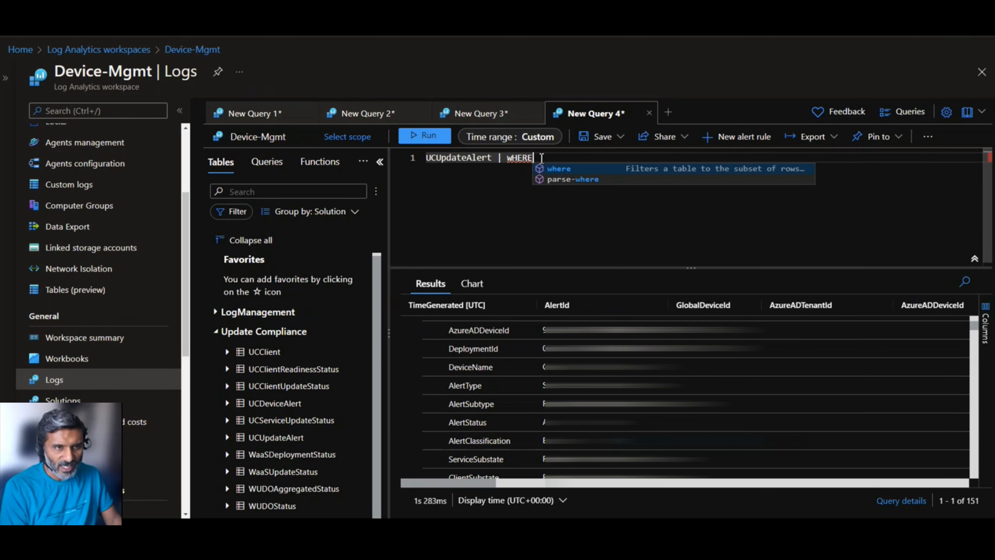
{"action": "key", "text": "Tab"}
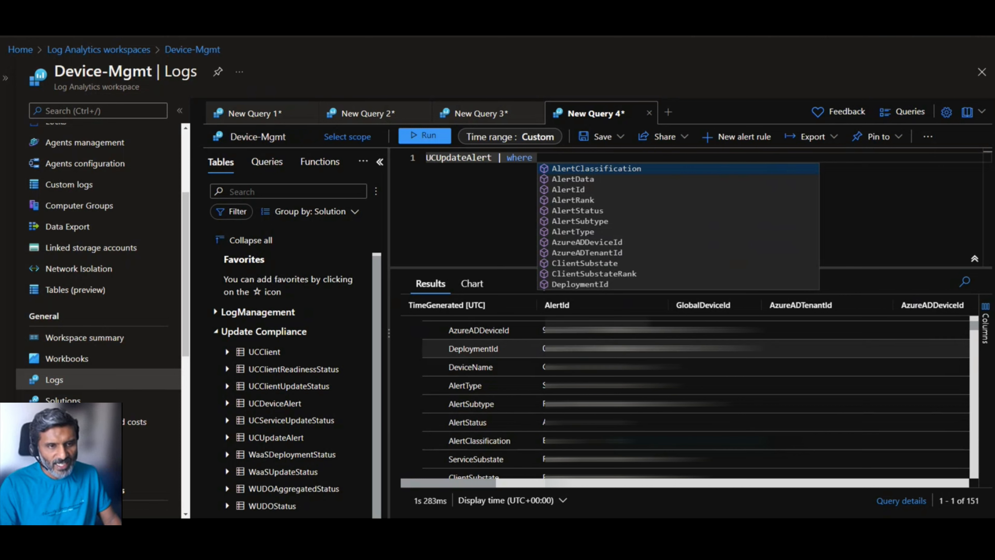
{"action": "type", "text": "aLERT"}
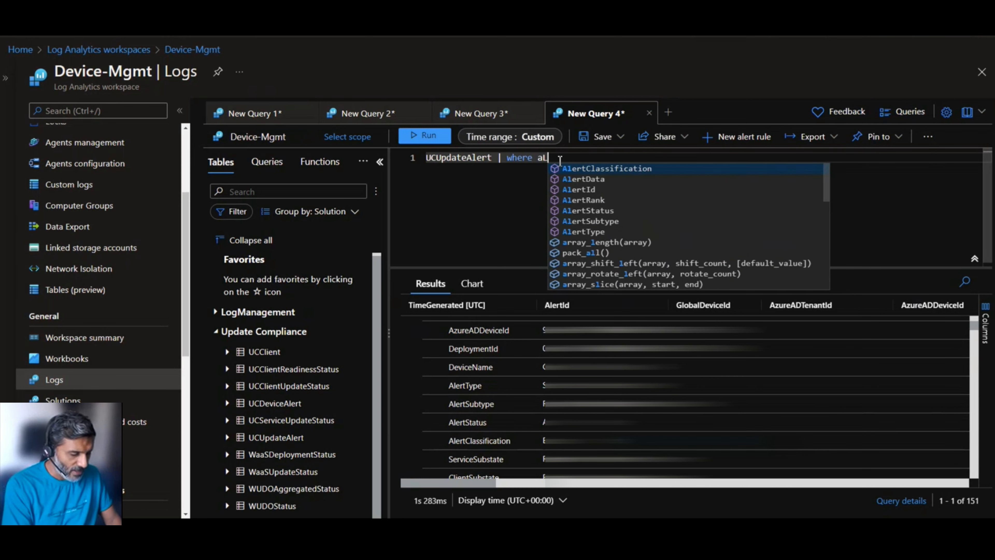
{"action": "type", "text": "CLA"}
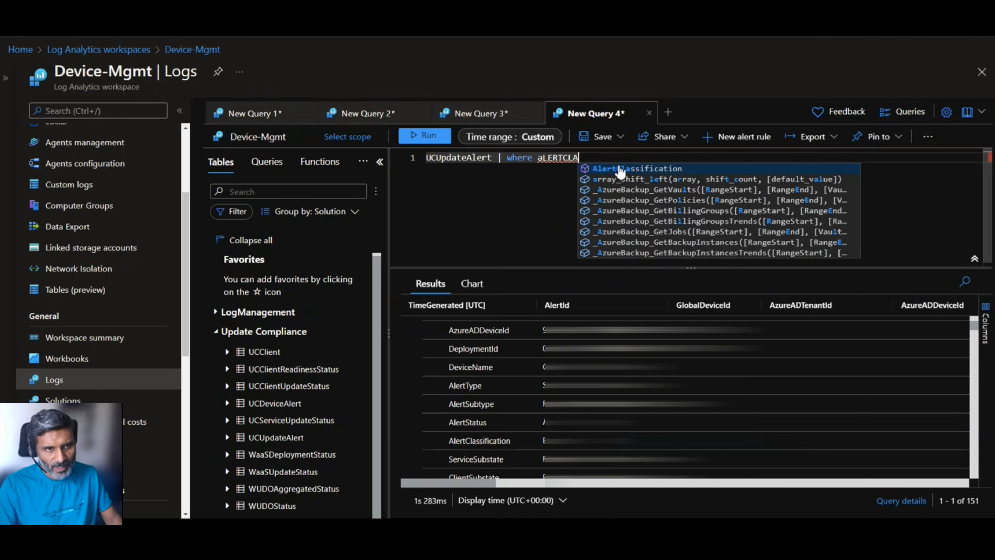
{"action": "key", "text": "Tab"}
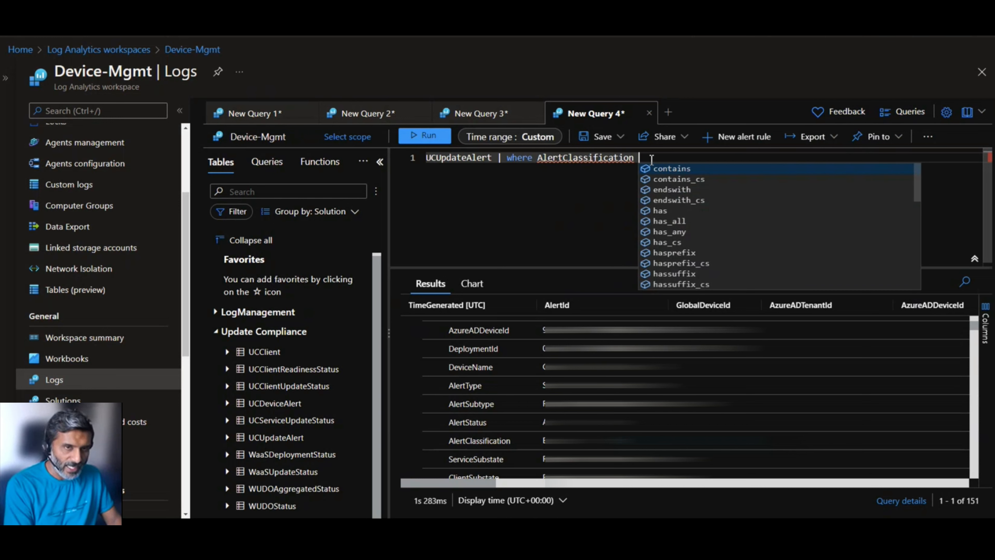
- Complete the AlertClassification filter with == "Error" and run the query
{"action": "type", "text": "==\"\""}
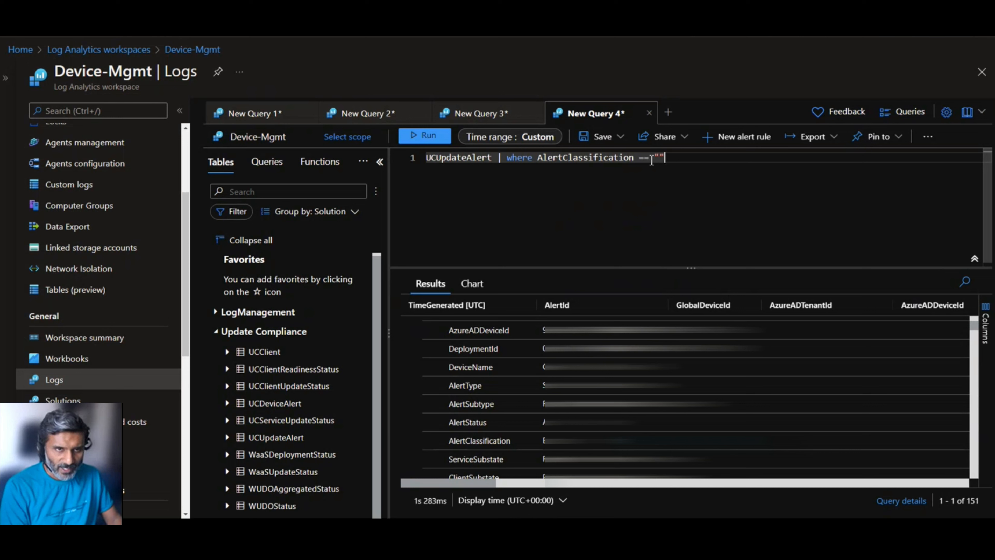
{"action": "type", "text": "eRROR"}
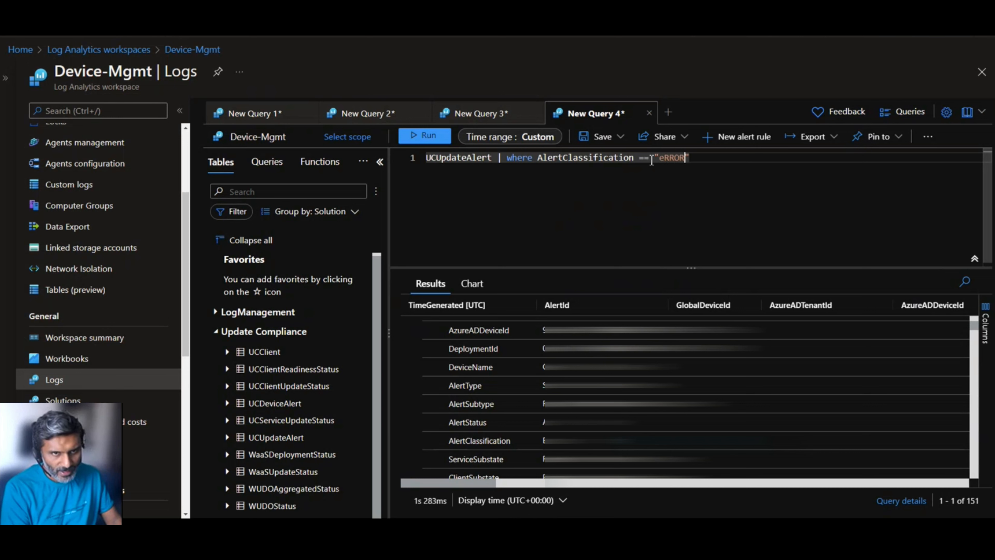
{"action": "key", "text": "BackSpace"}
{"action": "key", "text": "BackSpace"}
{"action": "key", "text": "BackSpace"}
{"action": "key", "text": "BackSpace"}
{"action": "key", "text": "BackSpace"}
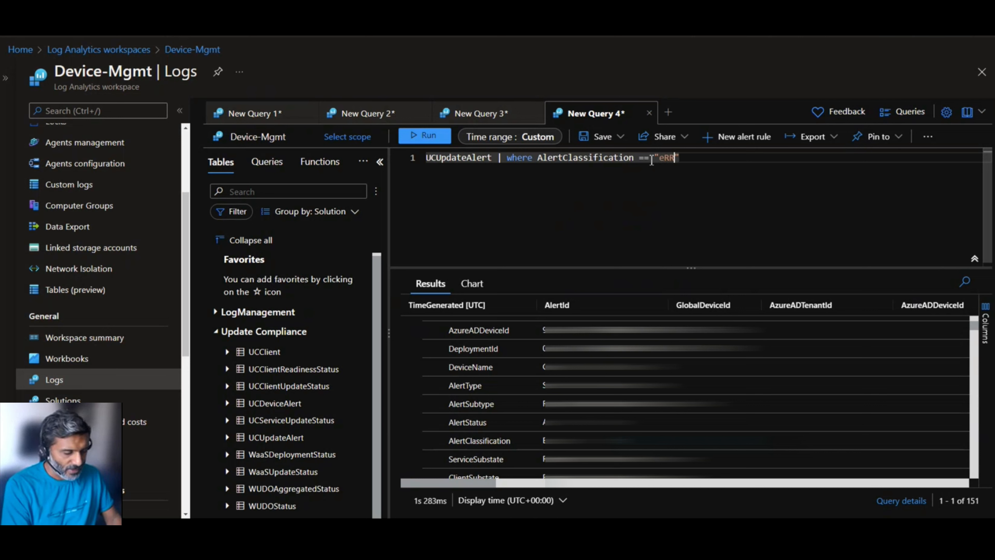
{"action": "type", "text": "Error"}
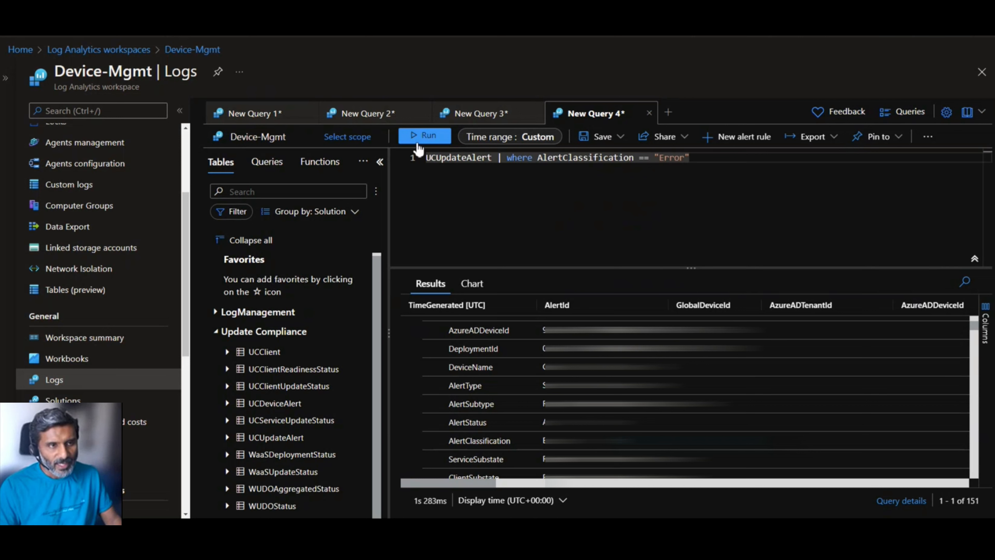
{"action": "left_click", "coordinate": [435, 142]}
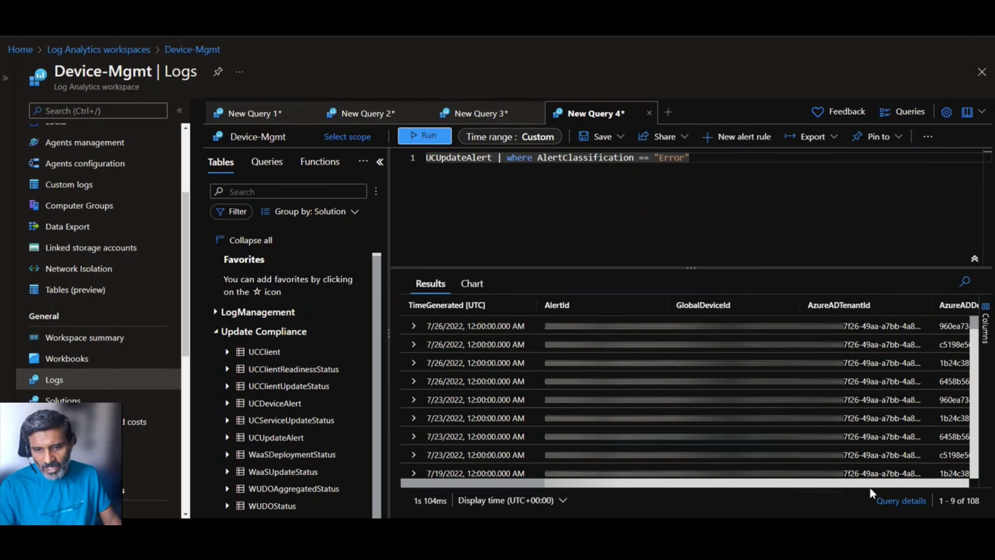
- Check the number of returned error alerts and look through the filtered UCUpdateAlert rows
{"action": "left_click_drag", "start_coordinate": [940, 501], "coordinate": [982, 508]}
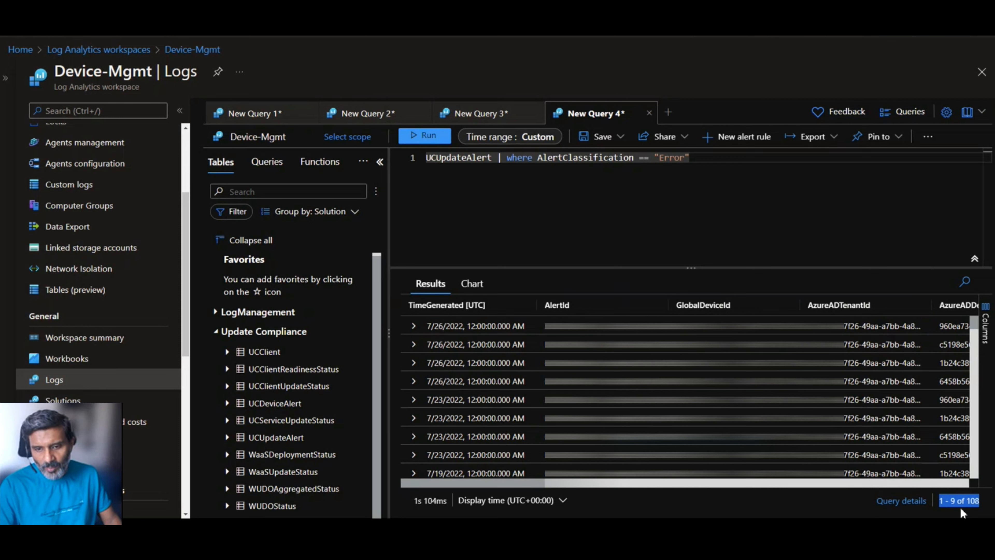
{"action": "key", "text": "shift+Tab"}
{"action": "key", "text": "Tab"}
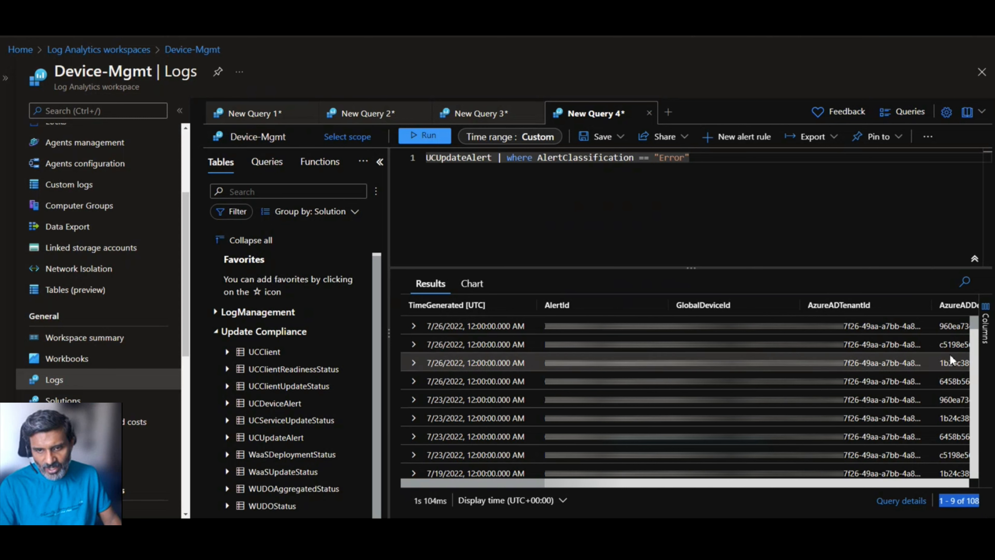
{"action": "scroll", "coordinate": [667, 382], "scroll_direction": "down", "scroll_amount": 7}
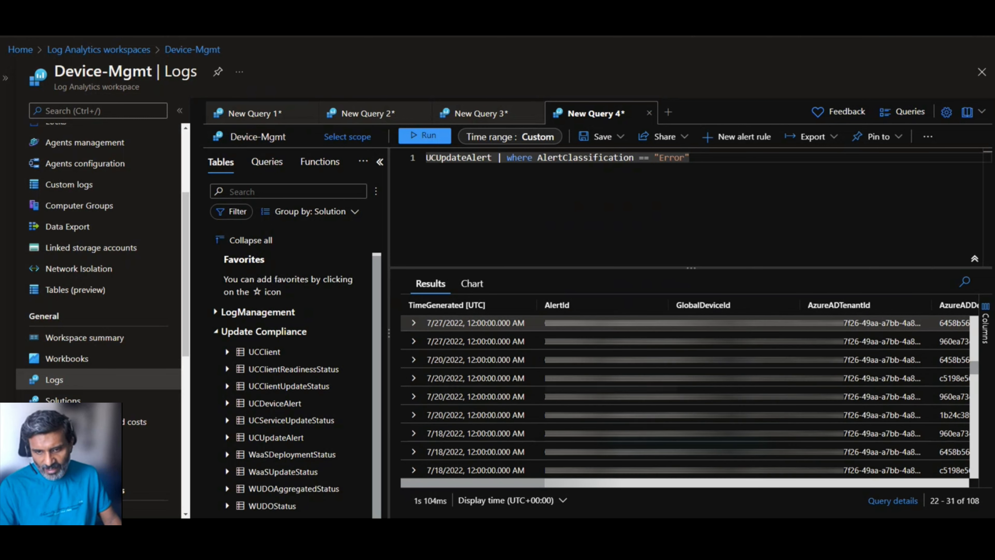
{"action": "scroll", "coordinate": [666, 383], "scroll_direction": "up", "scroll_amount": 7}
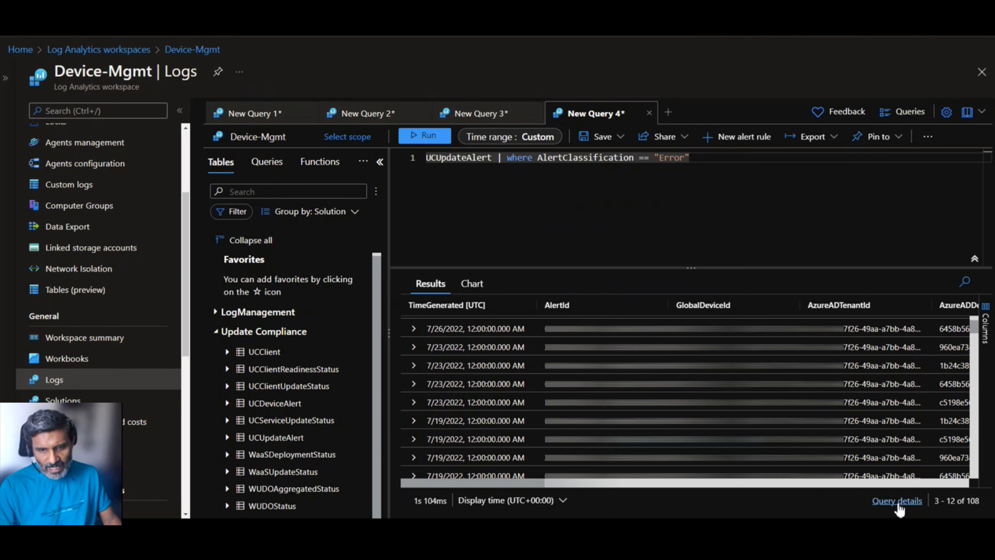
- Open the query details for the error alert query, review the total CPU and processed data figures, and close them
{"action": "left_click", "coordinate": [897, 502]}
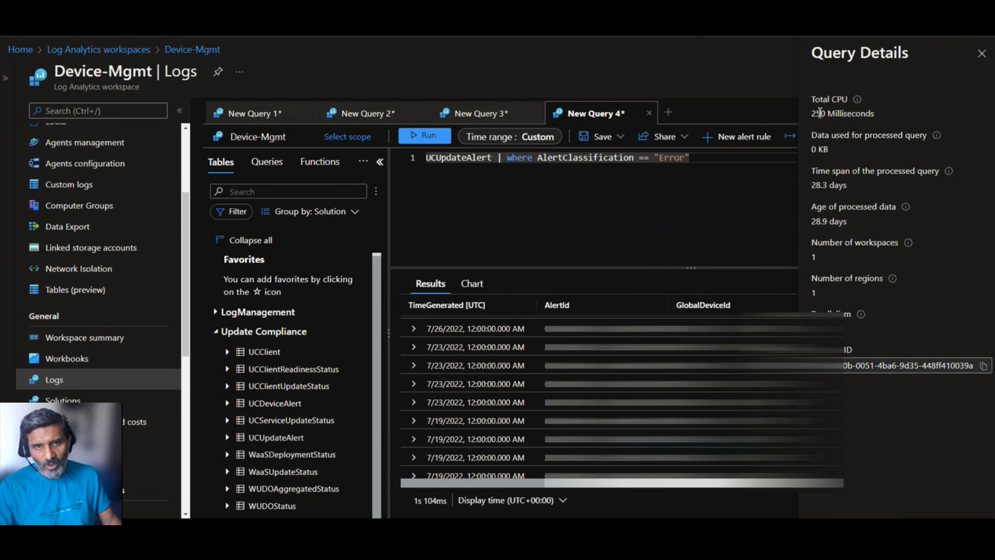
{"action": "left_click_drag", "start_coordinate": [814, 115], "coordinate": [876, 117]}
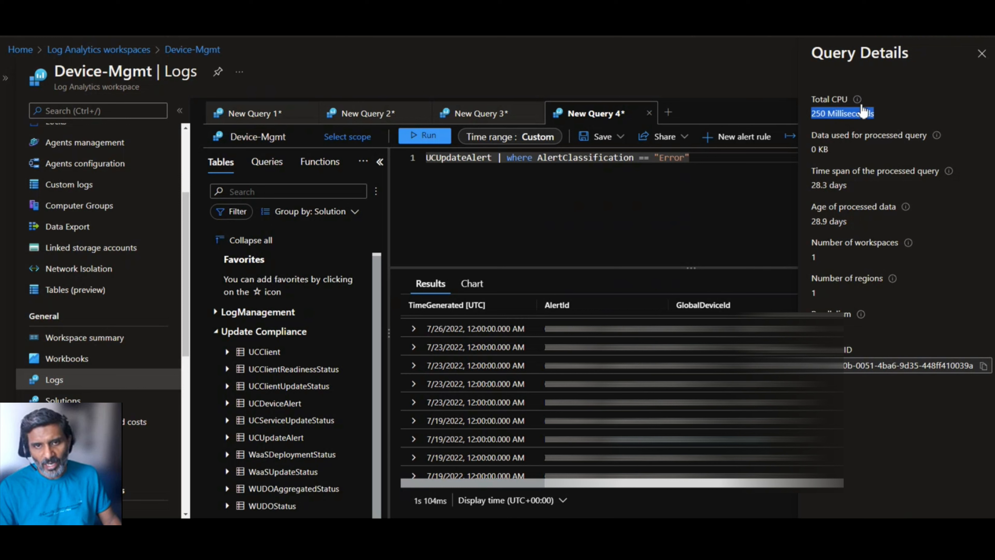
{"action": "mouse_move", "coordinate": [861, 105]}
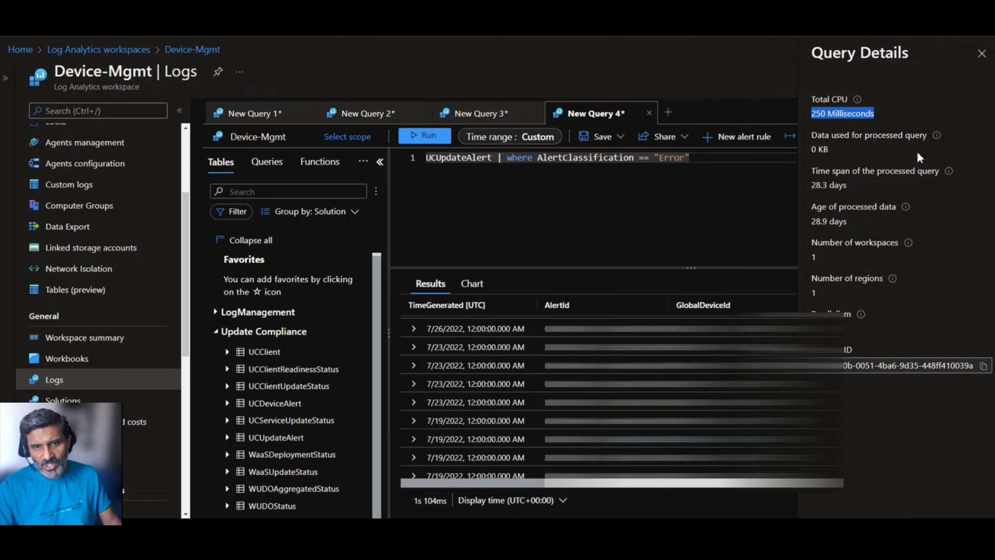
{"action": "mouse_move", "coordinate": [908, 209]}
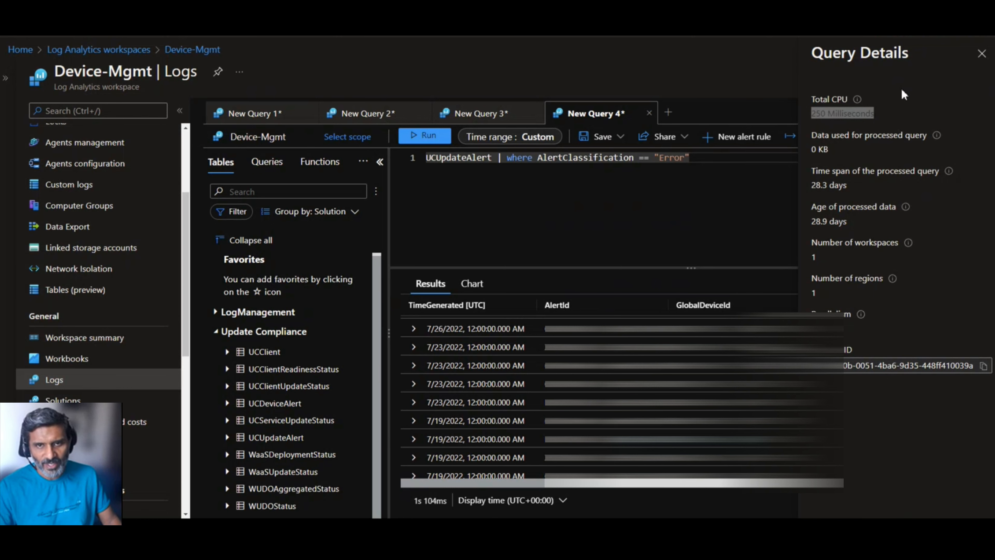
{"action": "left_click", "coordinate": [983, 56]}
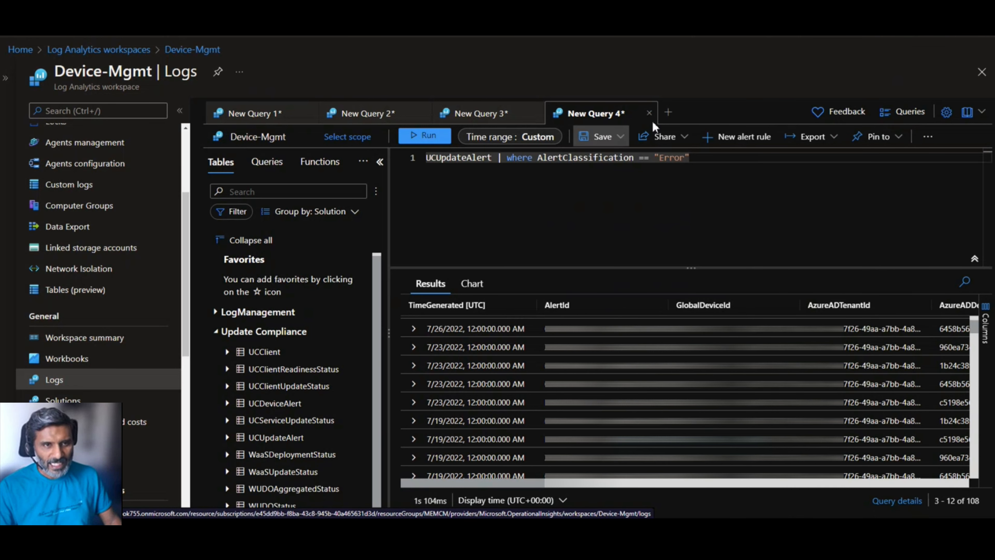
- Open a new blank query and revisit the UCClient query that filters OSVersion for "Windows 11"
{"action": "left_click", "coordinate": [664, 114]}
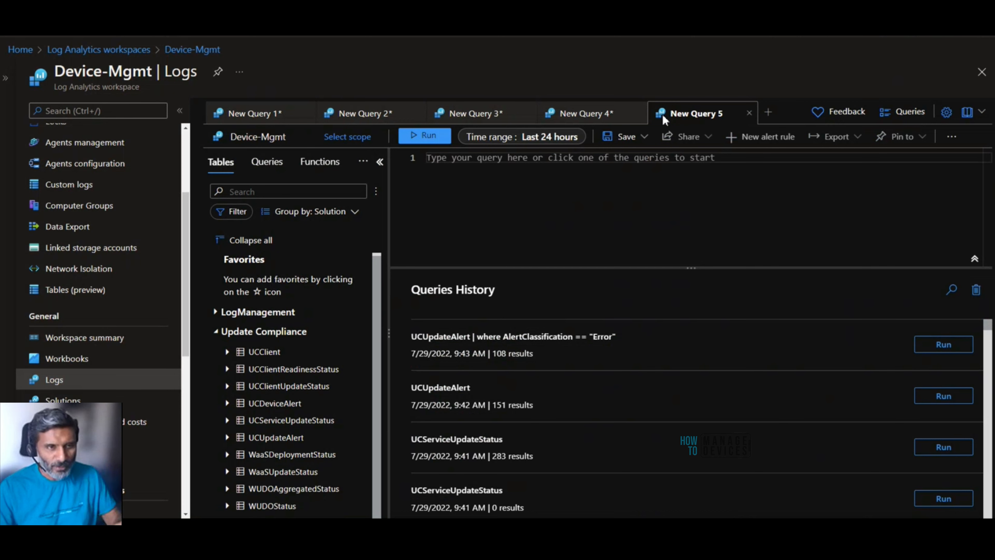
{"action": "left_click", "coordinate": [283, 117]}
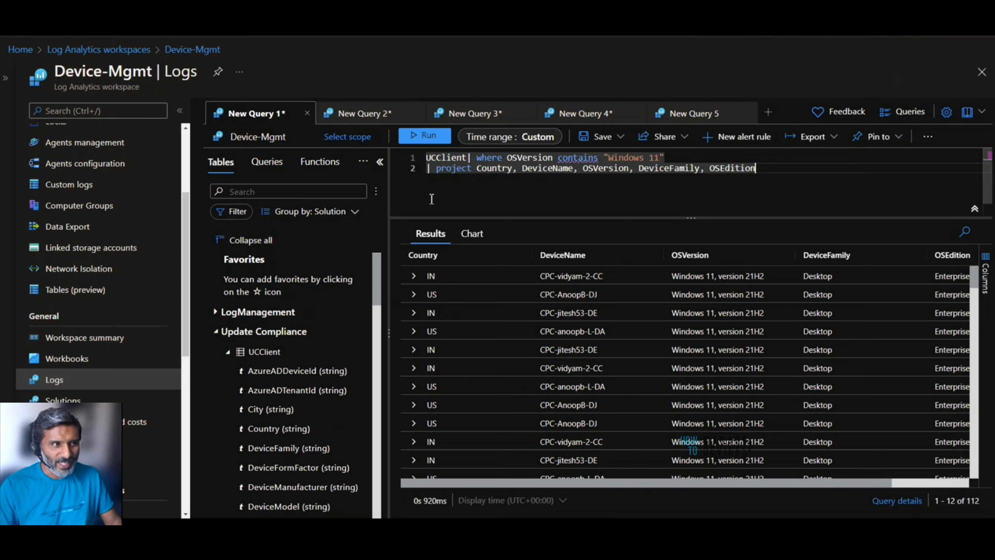
{"action": "mouse_move", "coordinate": [437, 158]}
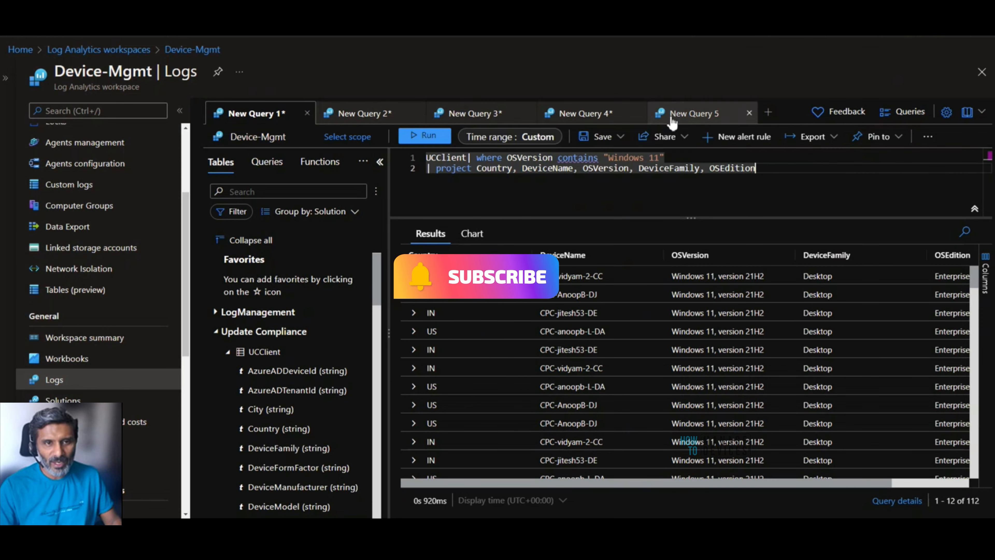
- Return to the UCUpdateAlert error query, expand the July 26, 2022 record at the head of the visible rows and examine its alert fields
{"action": "left_click", "coordinate": [601, 117]}
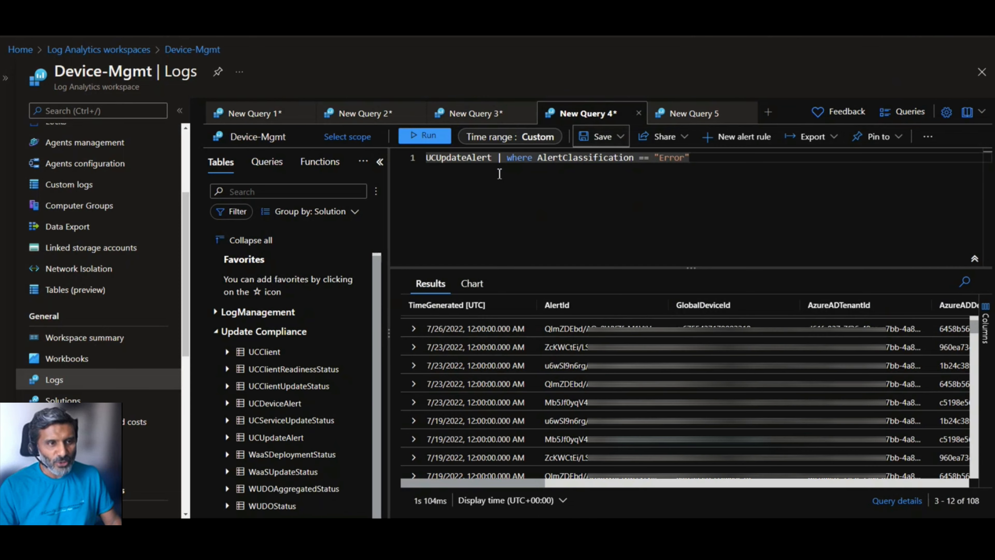
{"action": "mouse_move", "coordinate": [476, 163]}
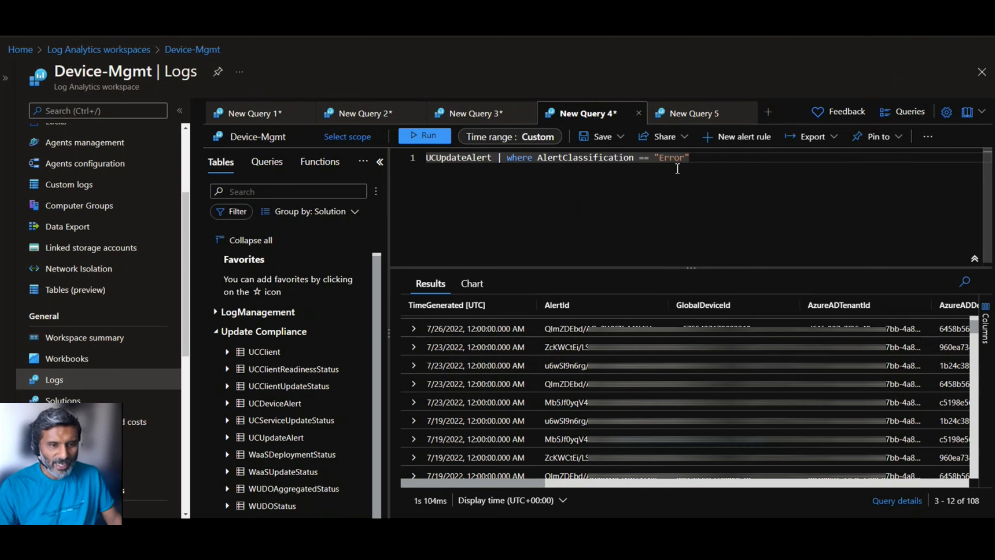
{"action": "left_click", "coordinate": [414, 329]}
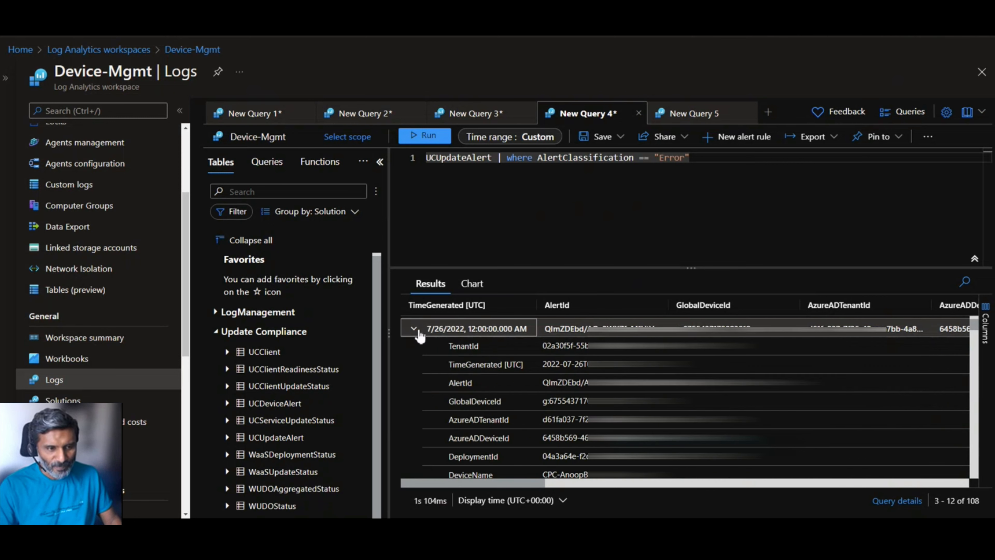
{"action": "scroll", "coordinate": [582, 403], "scroll_direction": "down", "scroll_amount": 2}
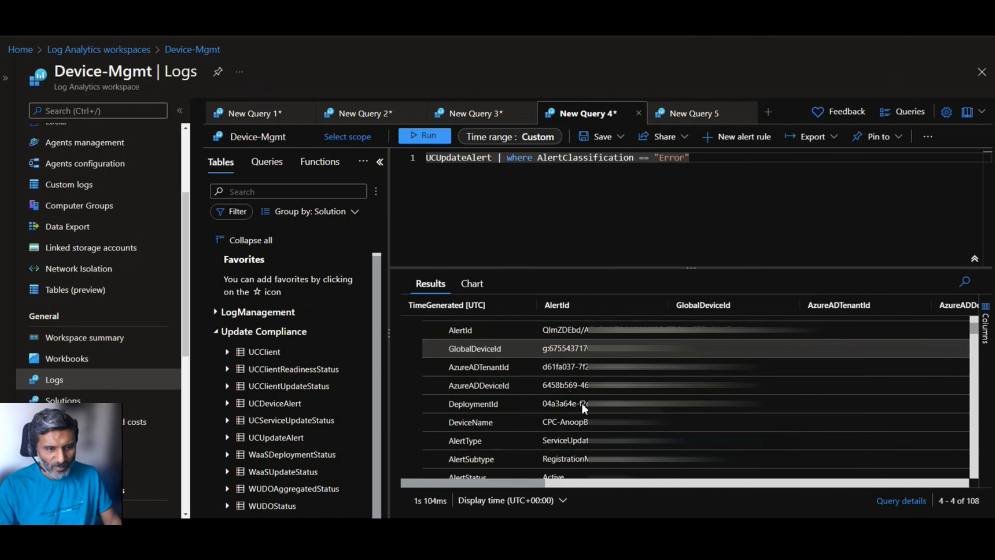
{"action": "scroll", "coordinate": [581, 424], "scroll_direction": "down", "scroll_amount": 3}
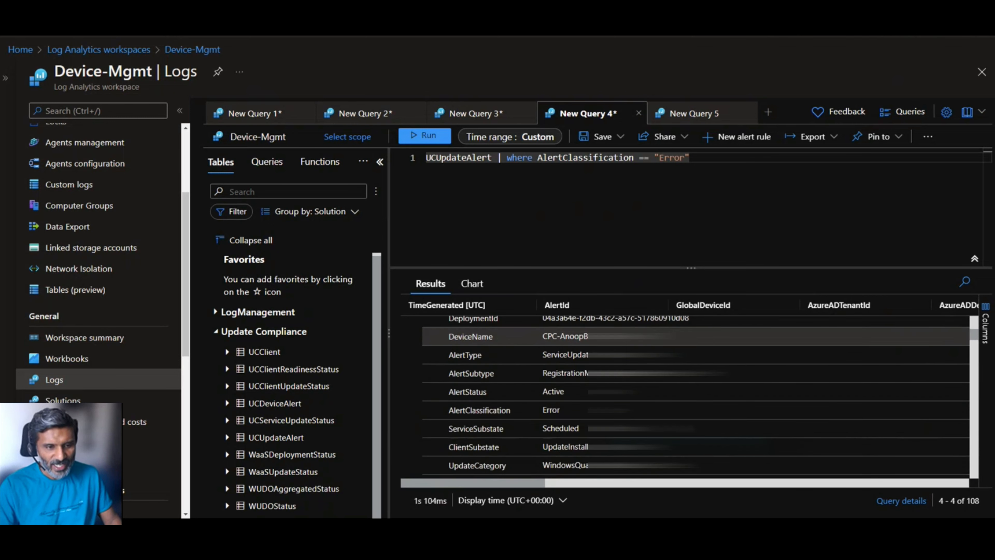
- Look through the remaining fields of the expanded UCUpdateAlert error record and revisit the UCClient query that filters OSVersion for "Windows 11"
{"action": "scroll", "coordinate": [582, 424], "scroll_direction": "down", "scroll_amount": 2}
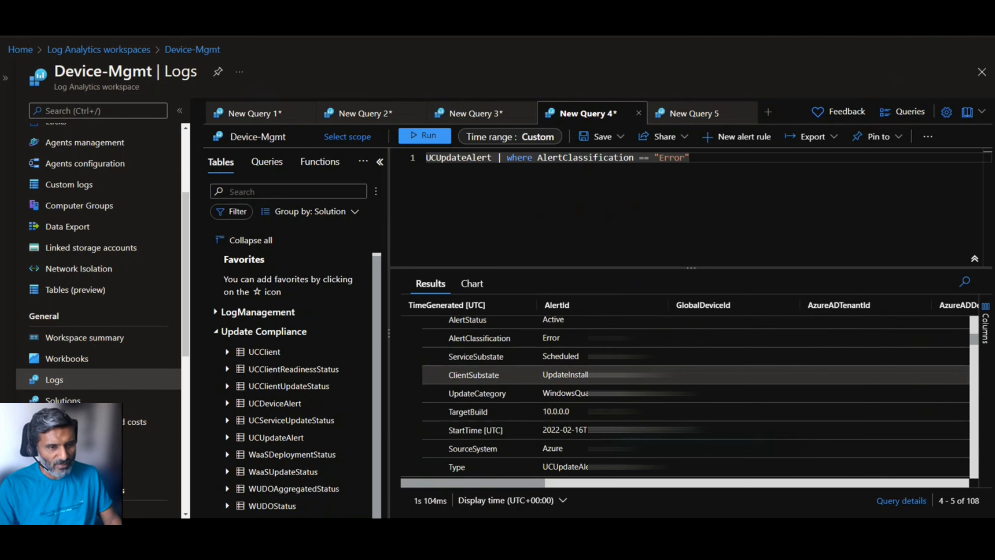
{"action": "scroll", "coordinate": [582, 419], "scroll_direction": "down", "scroll_amount": 2}
{"action": "scroll", "coordinate": [582, 422], "scroll_direction": "up", "scroll_amount": 5}
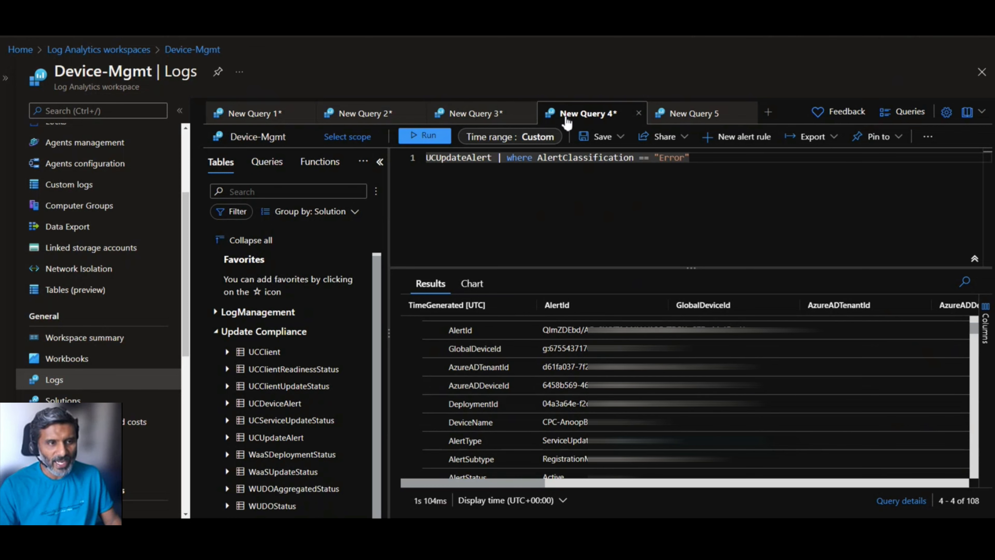
{"action": "left_click", "coordinate": [254, 119]}
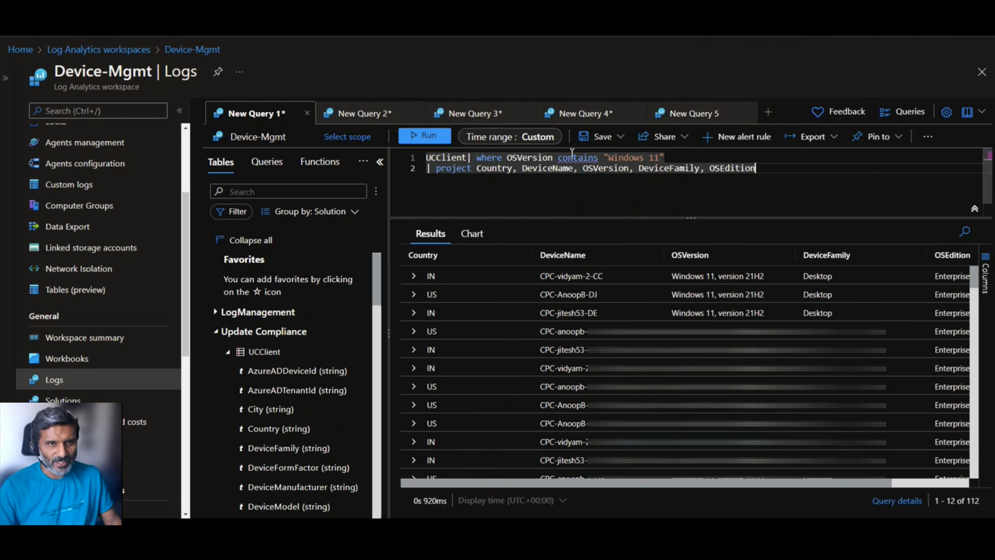
- Start a query in the blank New Query 5 with the UCClient table, followed by a pipe on the second line
{"action": "left_click", "coordinate": [671, 113]}
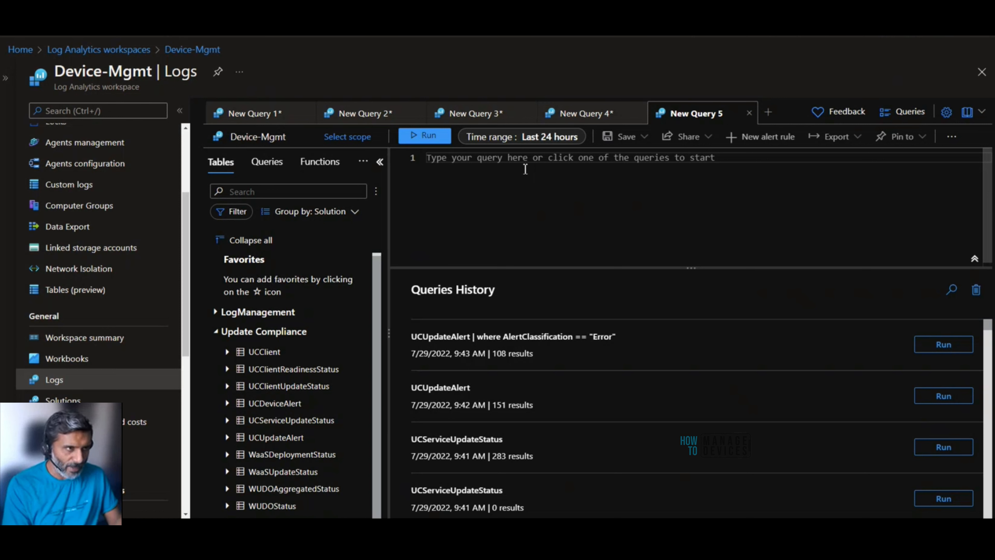
{"action": "type", "text": "U"}
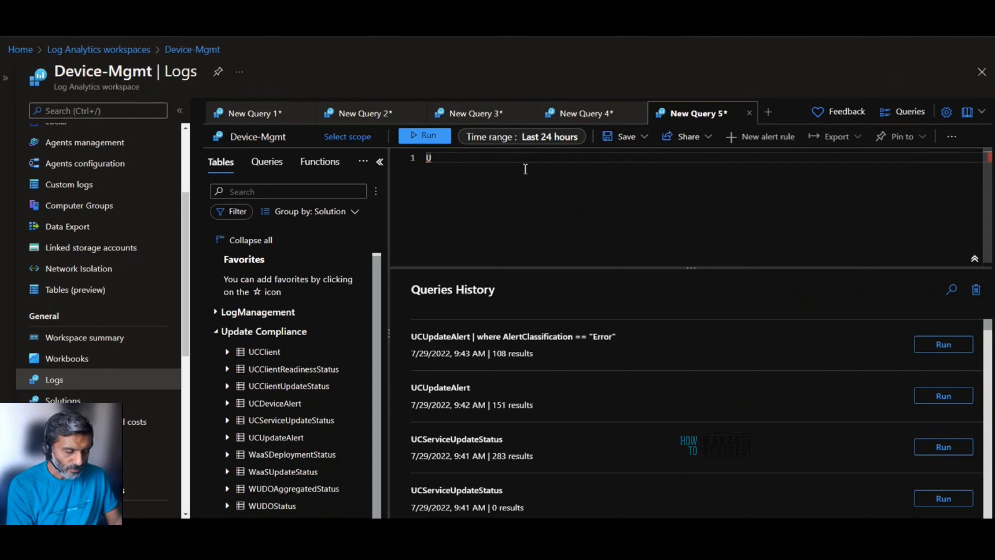
{"action": "type", "text": "c"}
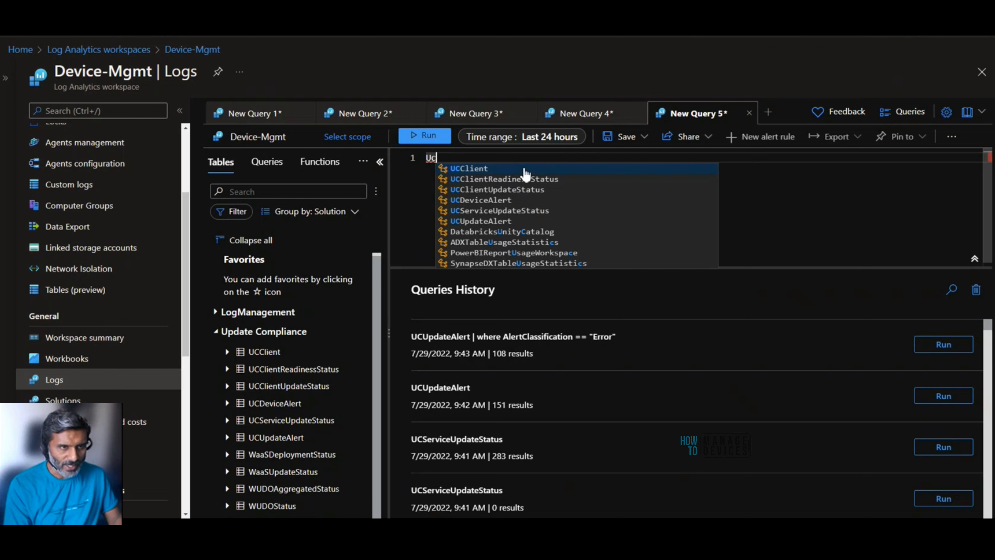
{"action": "left_click", "coordinate": [524, 168]}
{"action": "key", "text": "Return"}
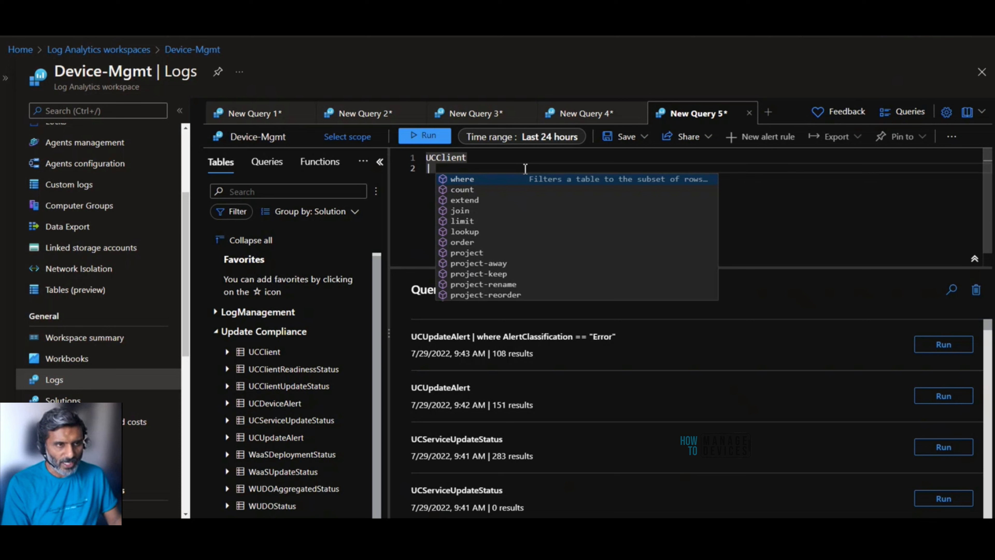
{"action": "key", "text": "Escape"}
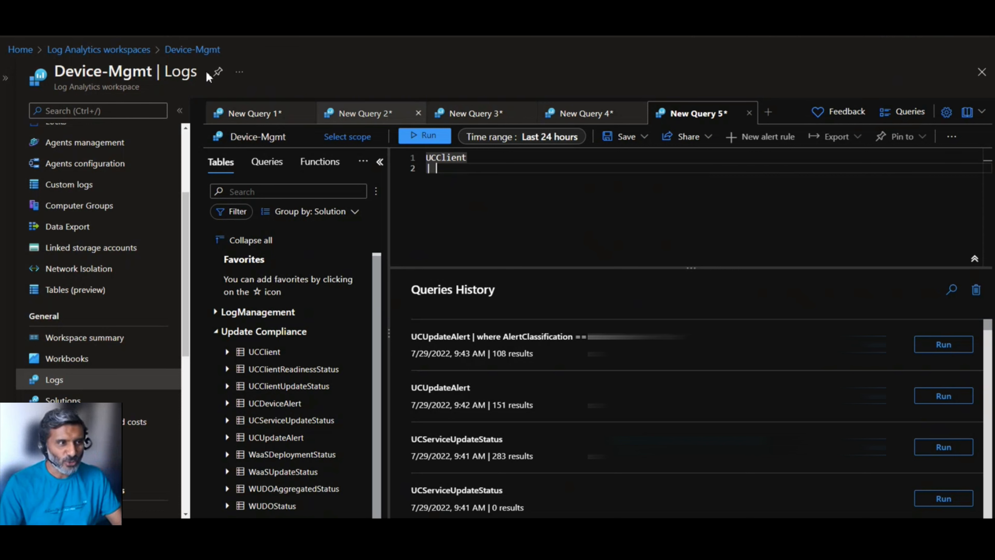
- Return to the UCUpdateAlert error query, look through the expanded record's fields and highlight the AzureADDeviceId field name
{"action": "left_click", "coordinate": [580, 116]}
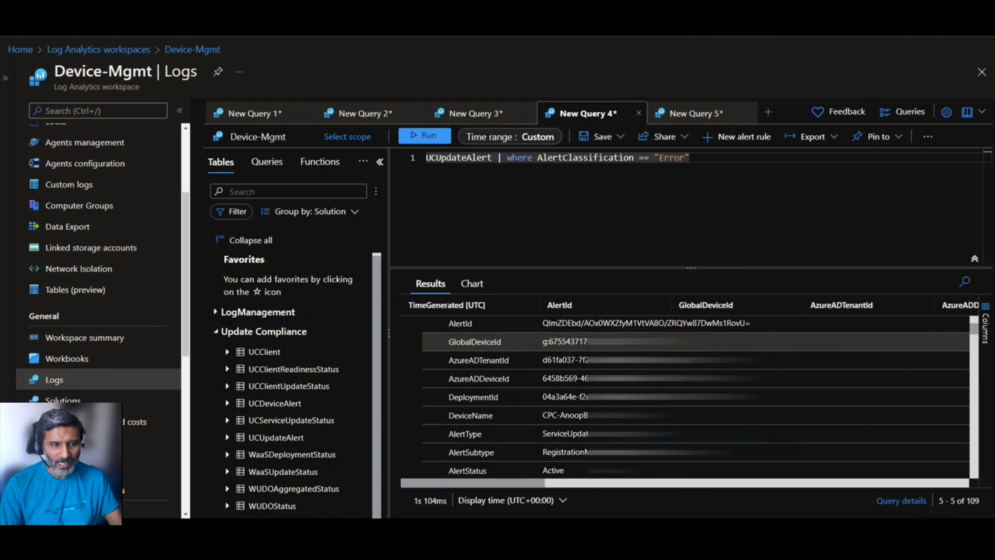
{"action": "scroll", "coordinate": [666, 353], "scroll_direction": "down", "scroll_amount": 4}
{"action": "scroll", "coordinate": [521, 349], "scroll_direction": "up", "scroll_amount": 3}
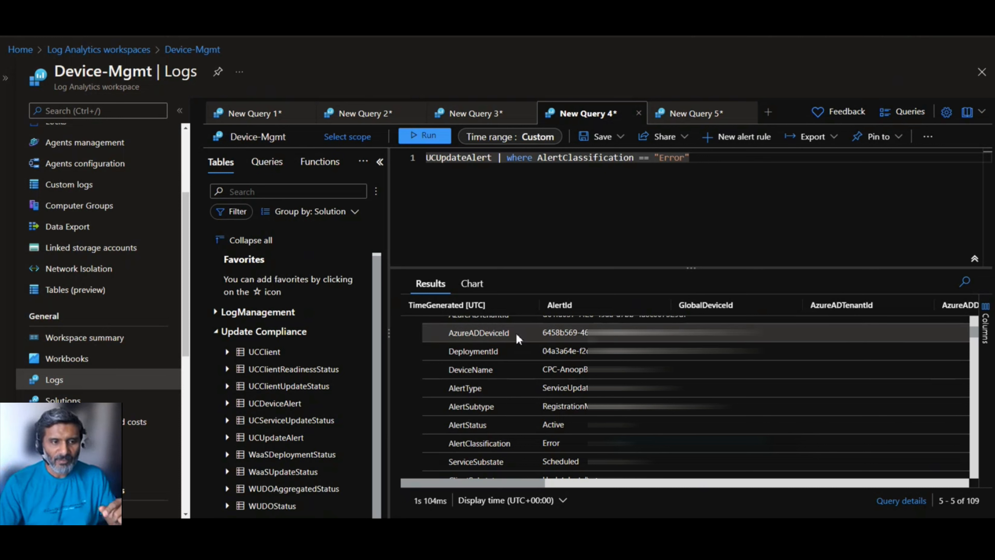
{"action": "left_click_drag", "start_coordinate": [519, 338], "coordinate": [451, 338]}
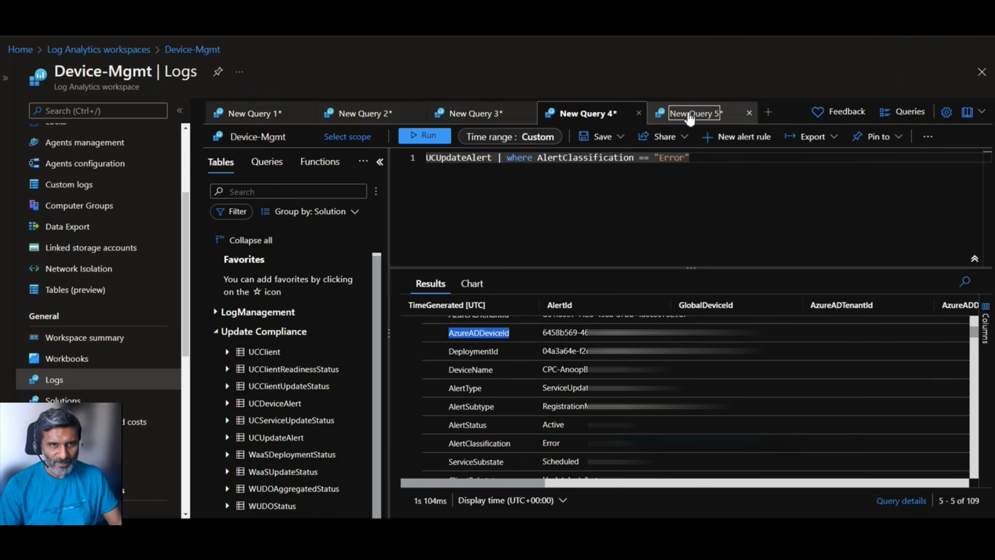
- In New Query 5, add a distinct operator to the UCClient query with the AzureADDeviceId and Country columns
{"action": "left_click", "coordinate": [690, 114]}
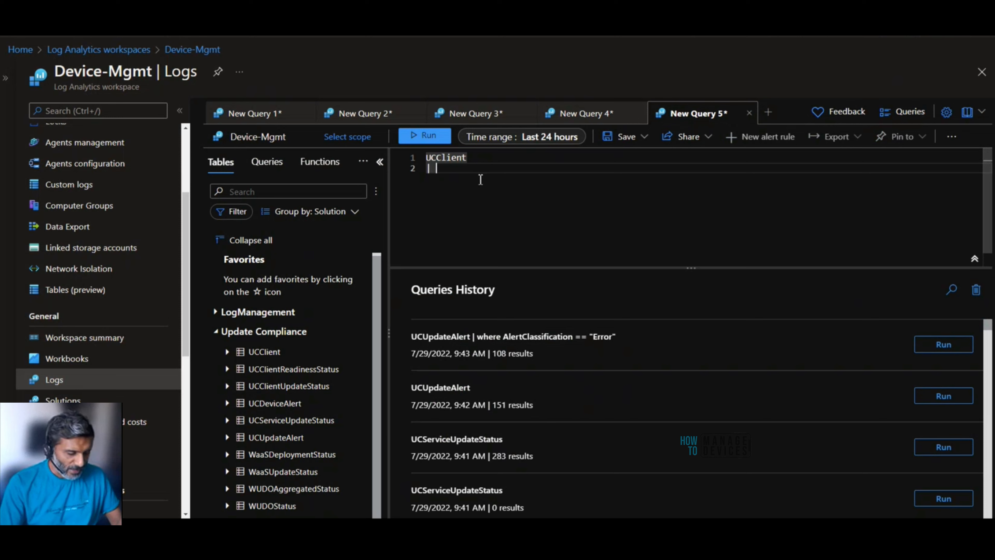
{"action": "type", "text": "distinct"}
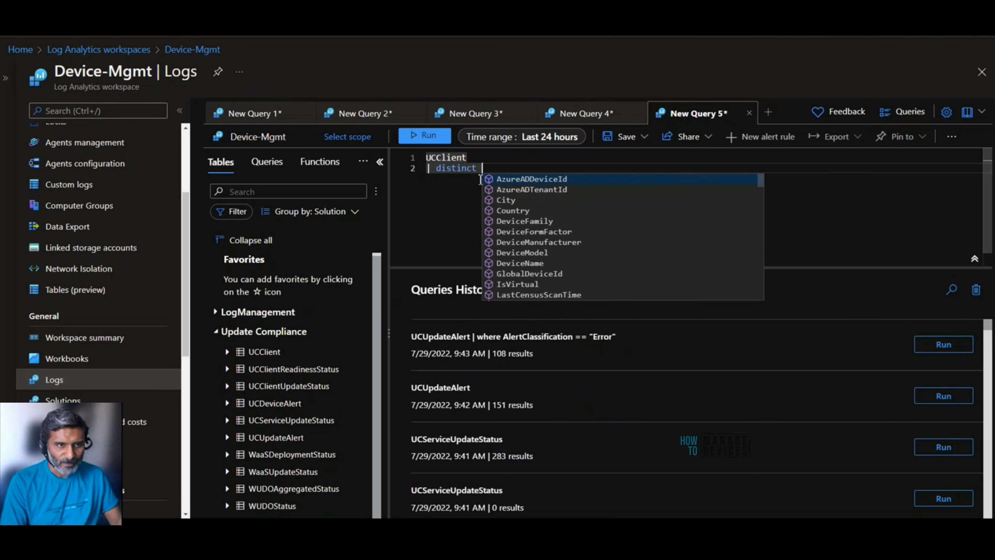
{"action": "left_click", "coordinate": [529, 179]}
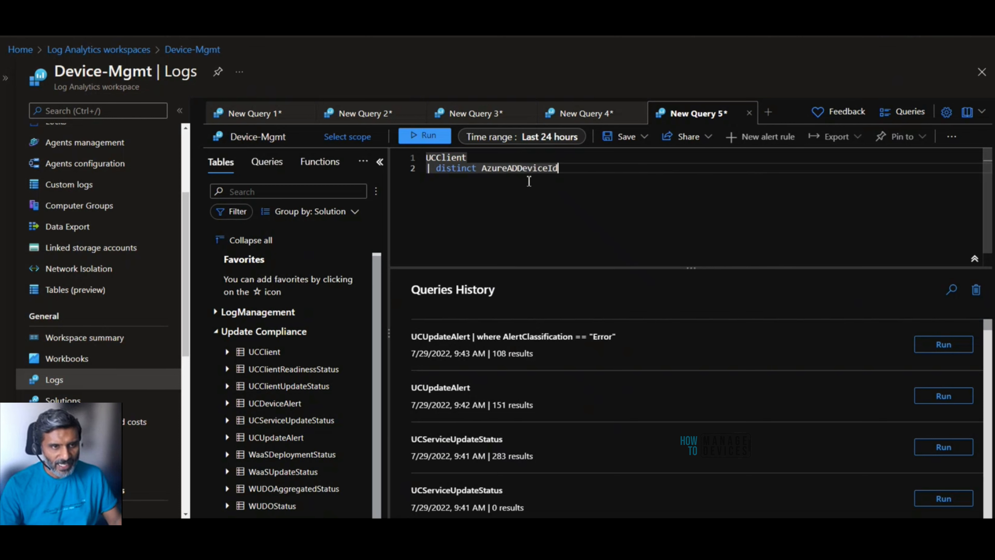
{"action": "type", "text": ","}
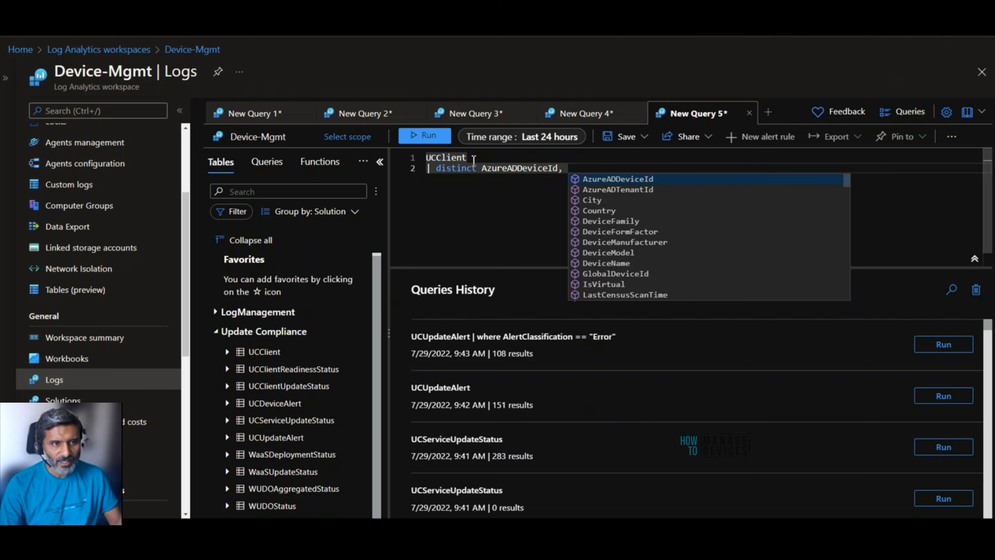
{"action": "left_click_drag", "start_coordinate": [474, 159], "coordinate": [425, 157]}
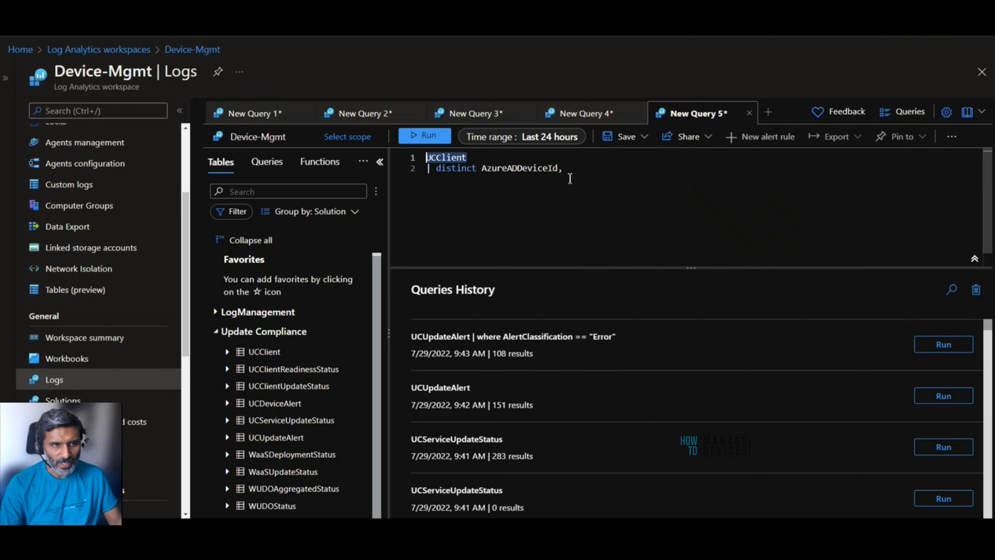
{"action": "left_click", "coordinate": [570, 170]}
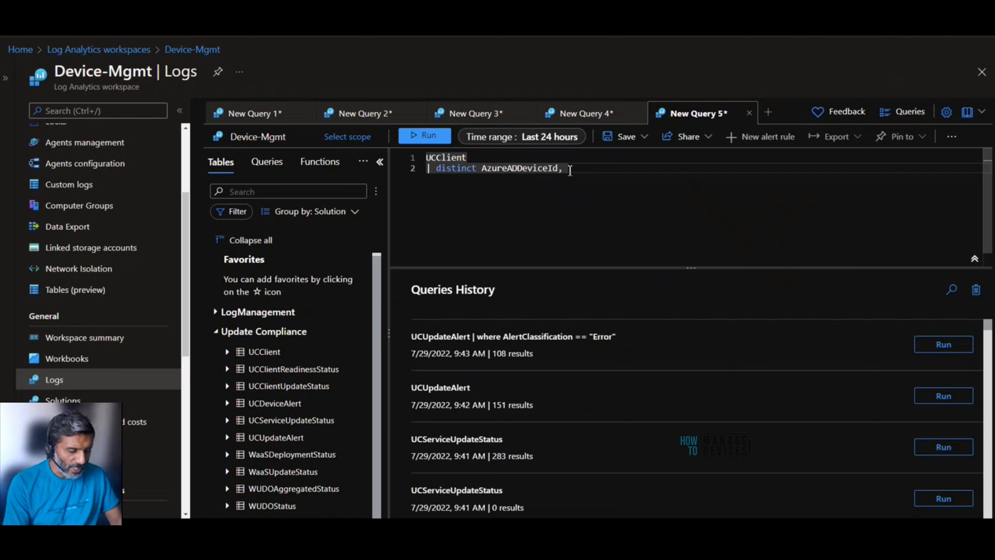
{"action": "type", "text": "Country"}
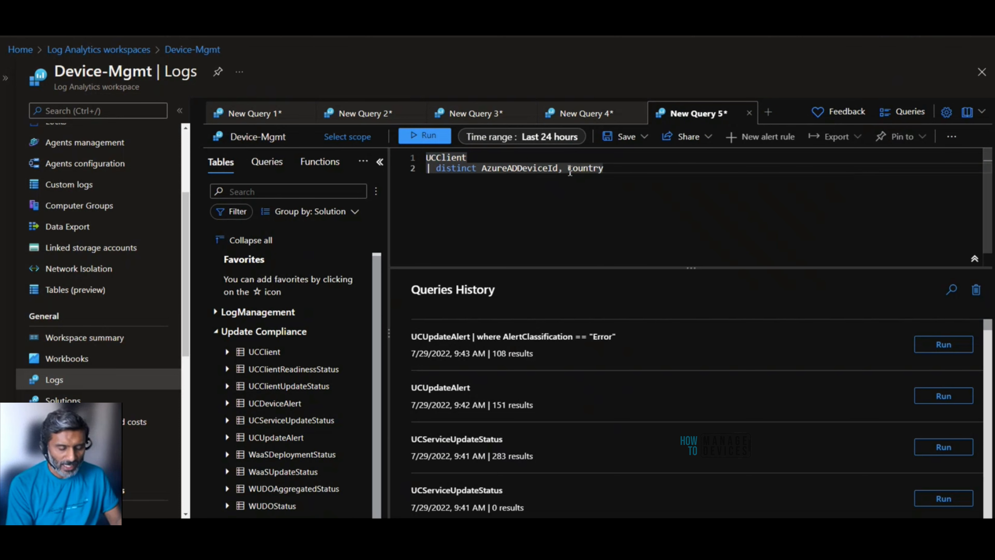
- Extend the distinct column list with DeviceName and OSEdition
{"action": "type", "text": ","}
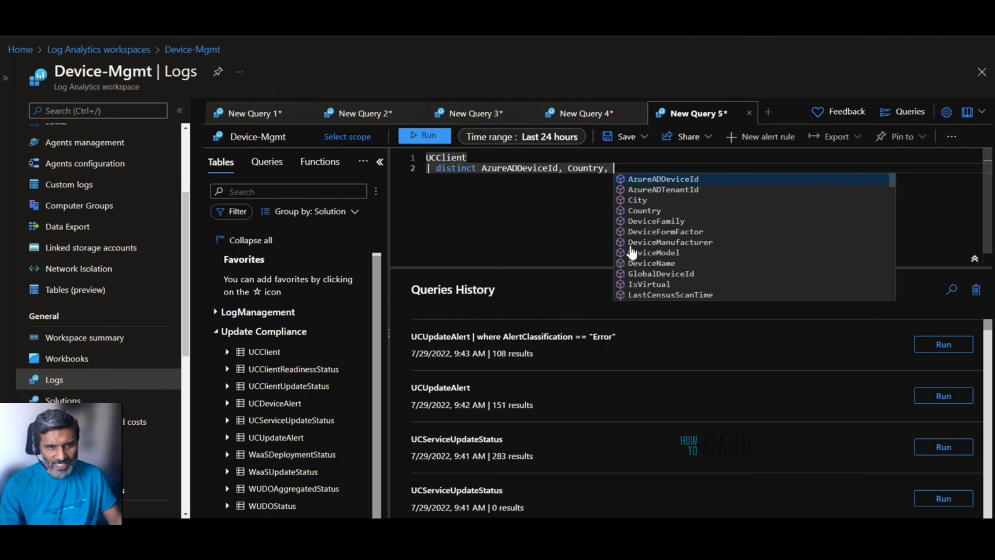
{"action": "left_click", "coordinate": [672, 264]}
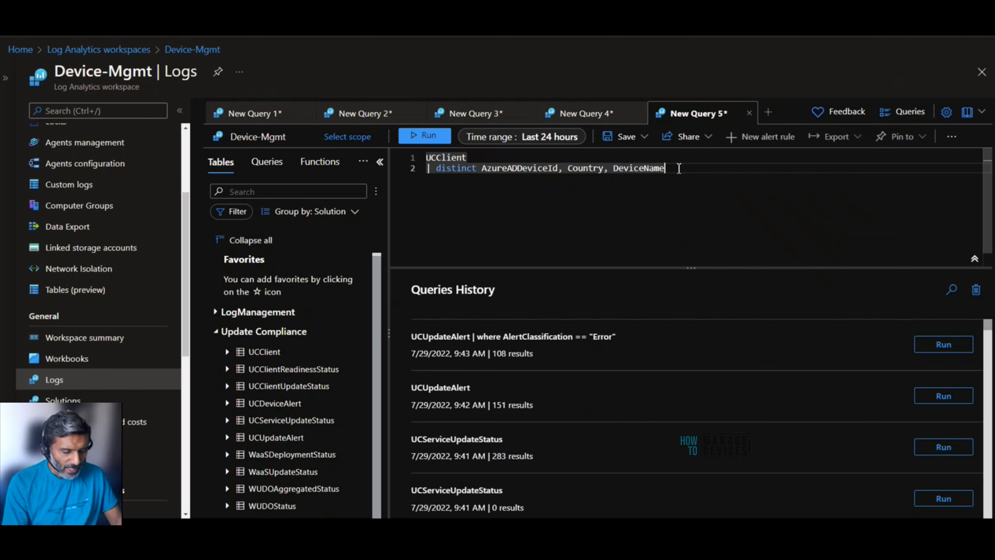
{"action": "type", "text": ","}
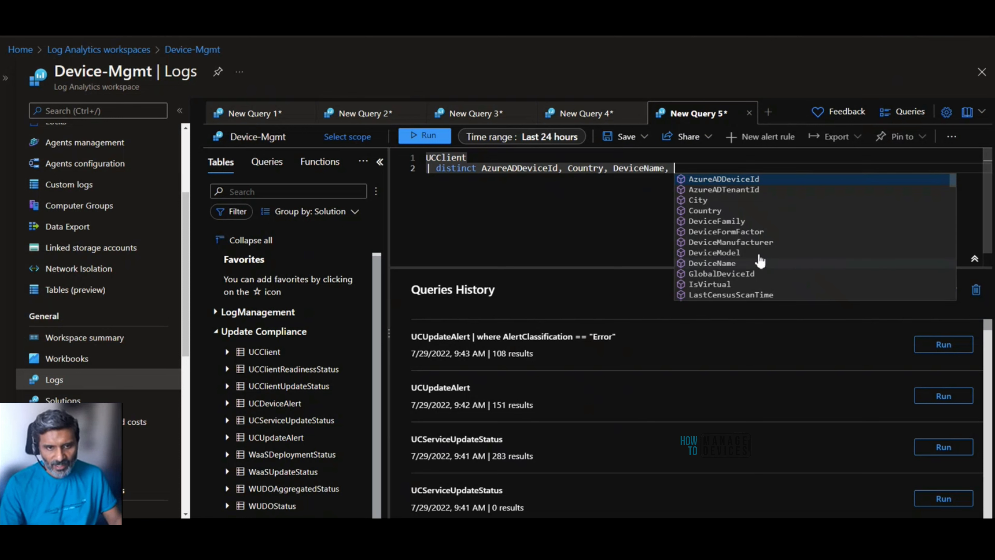
{"action": "scroll", "coordinate": [750, 250], "scroll_direction": "down", "scroll_amount": 2}
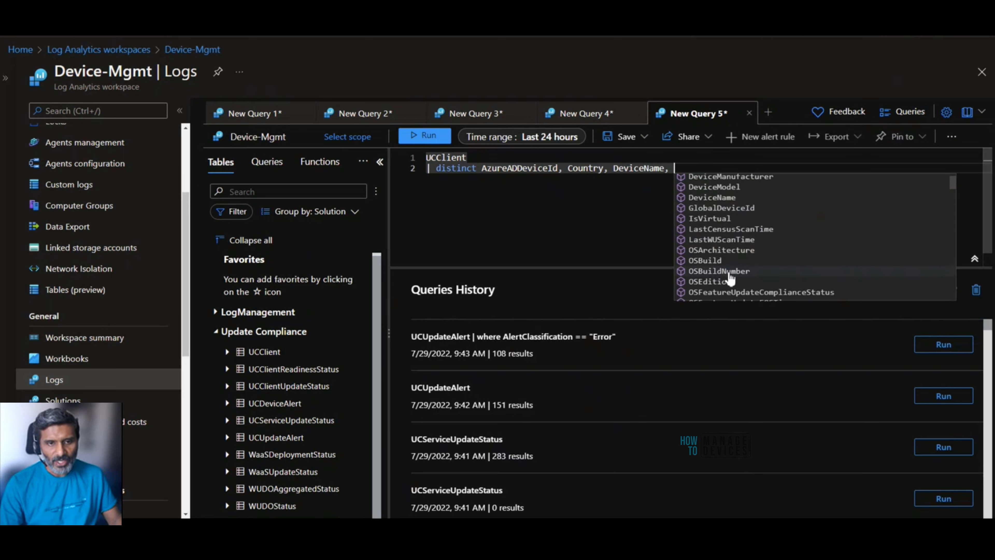
{"action": "scroll", "coordinate": [730, 279], "scroll_direction": "down", "scroll_amount": 2}
{"action": "scroll", "coordinate": [730, 279], "scroll_direction": "down", "scroll_amount": 2}
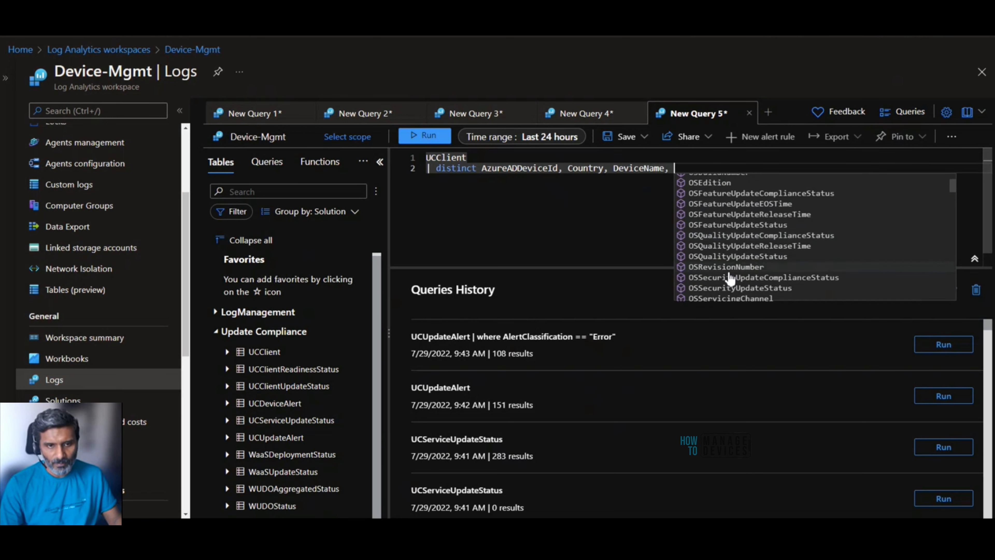
{"action": "scroll", "coordinate": [730, 278], "scroll_direction": "down", "scroll_amount": 2}
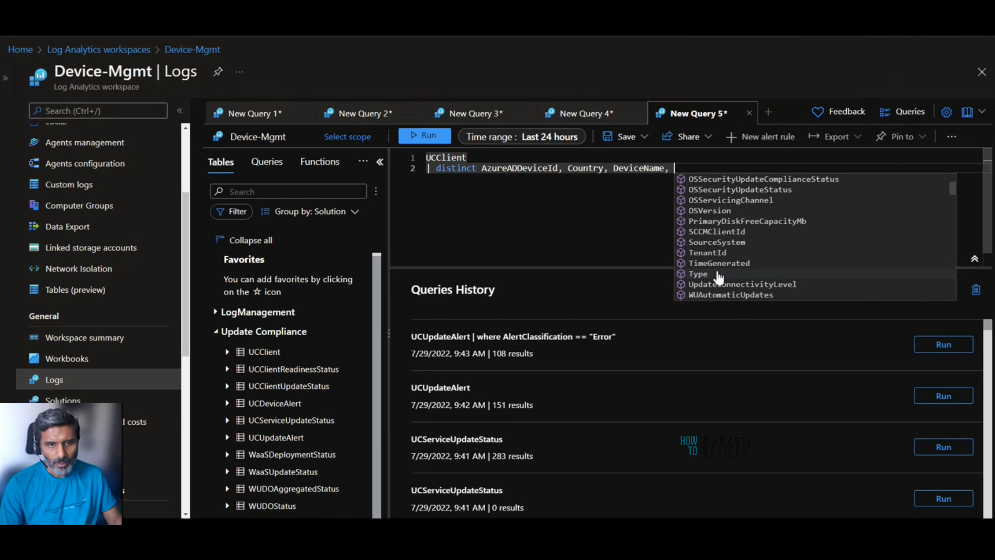
{"action": "scroll", "coordinate": [725, 277], "scroll_direction": "up", "scroll_amount": 3}
{"action": "scroll", "coordinate": [718, 277], "scroll_direction": "up", "scroll_amount": 1}
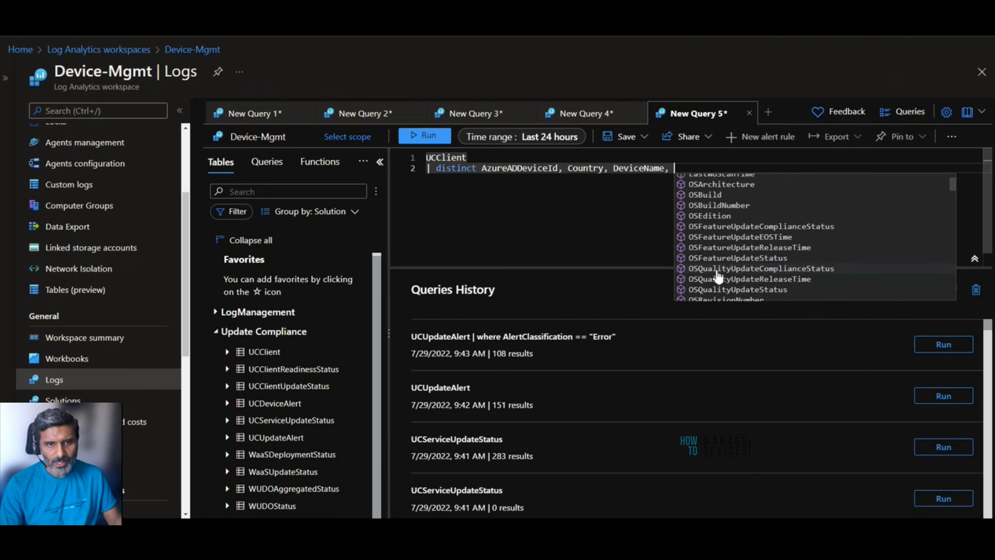
{"action": "left_click", "coordinate": [723, 216]}
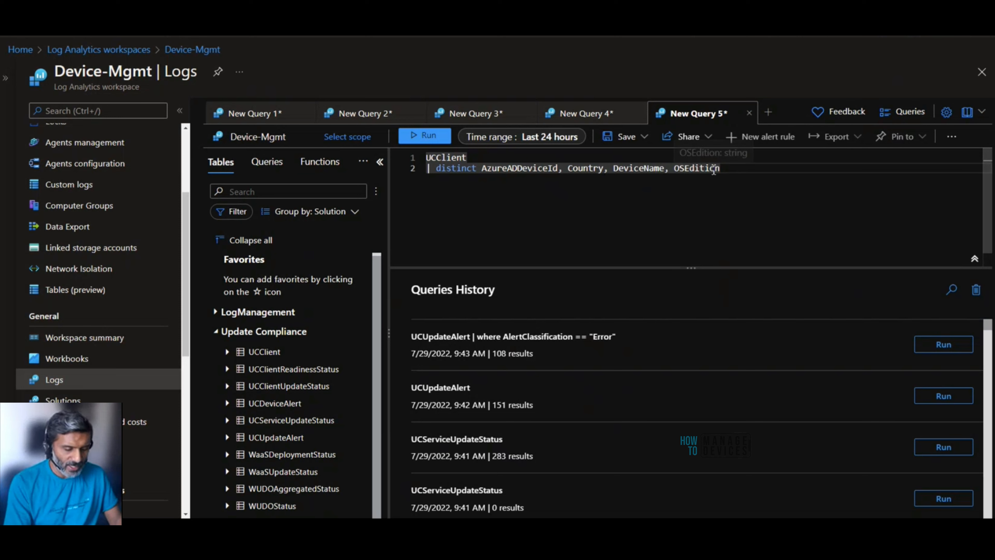
- Add a join operator with kind=inner on the third line, below the distinct line of the UCClient query
{"action": "key", "text": "Return"}
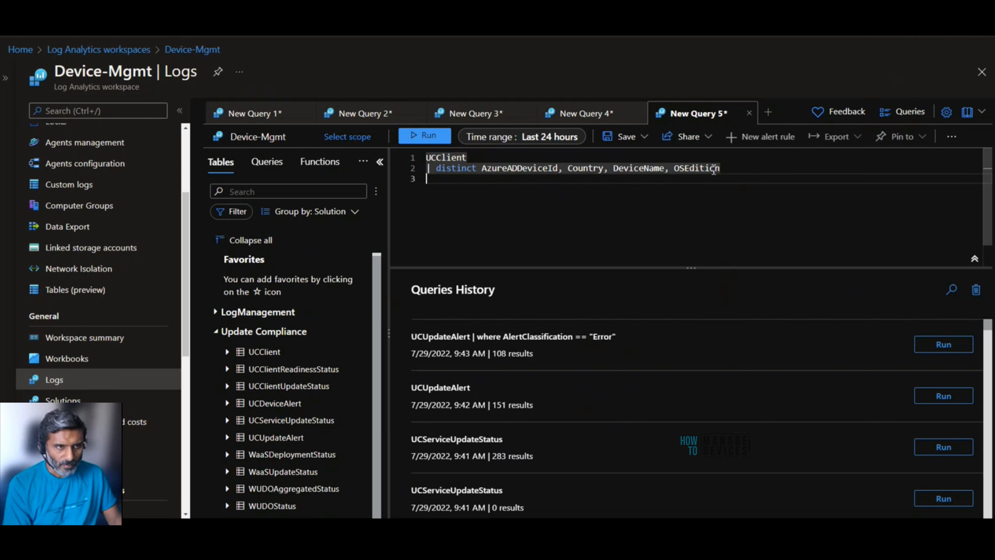
{"action": "key", "text": "Up"}
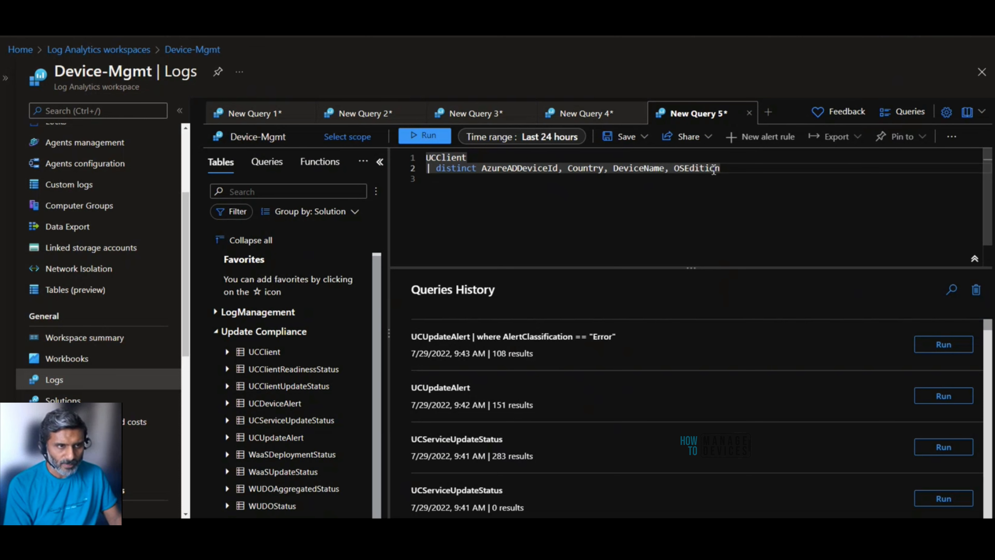
{"action": "key", "text": "ctrl+a"}
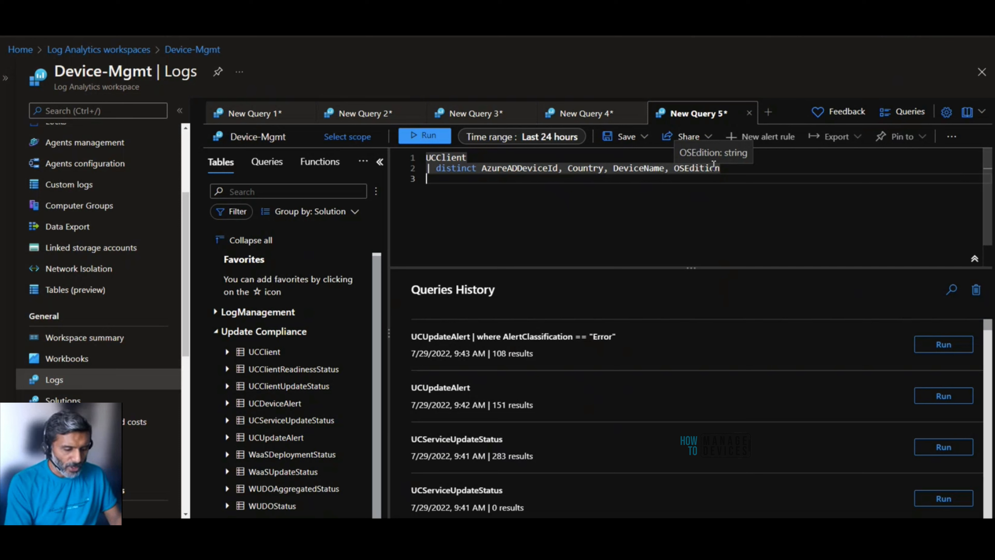
{"action": "type", "text": "|"}
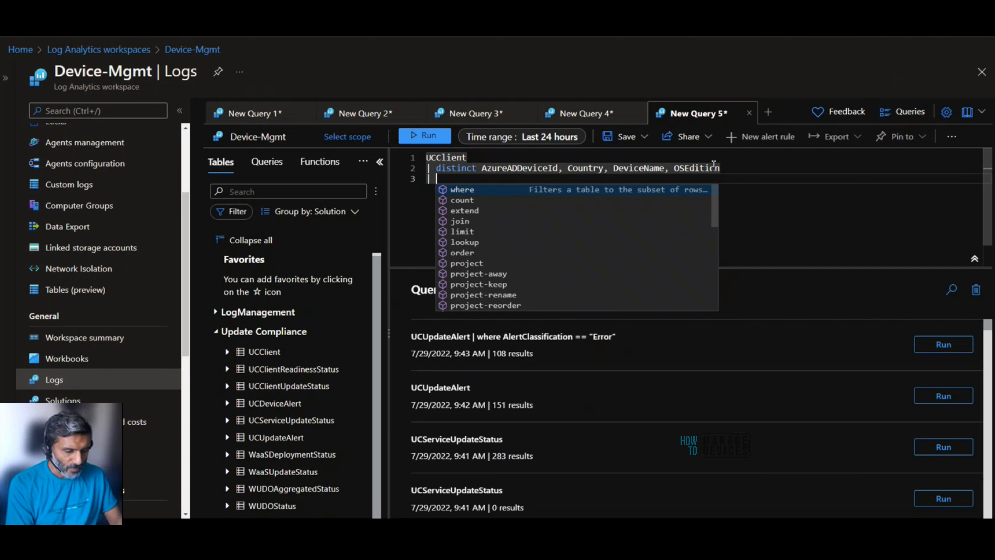
{"action": "type", "text": " join"}
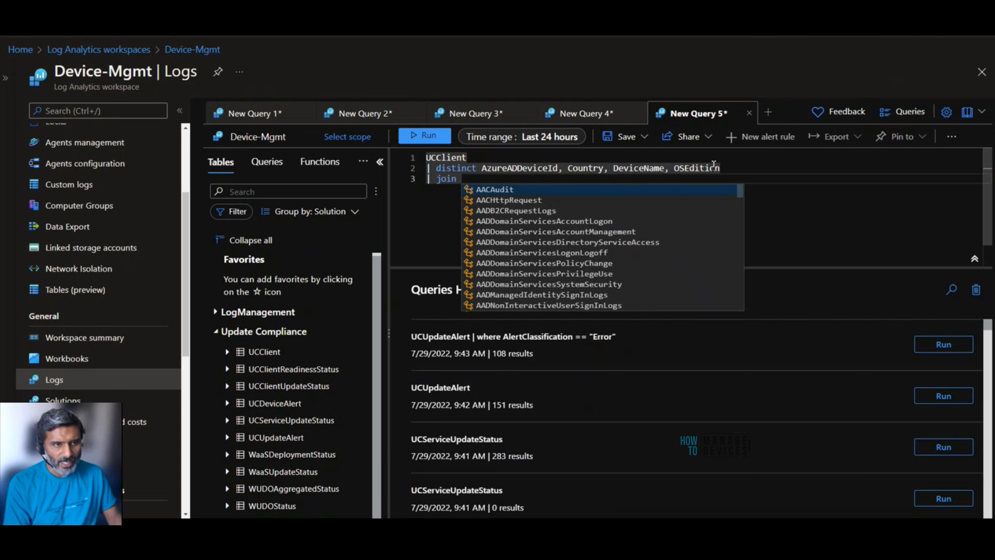
{"action": "key", "text": "Escape"}
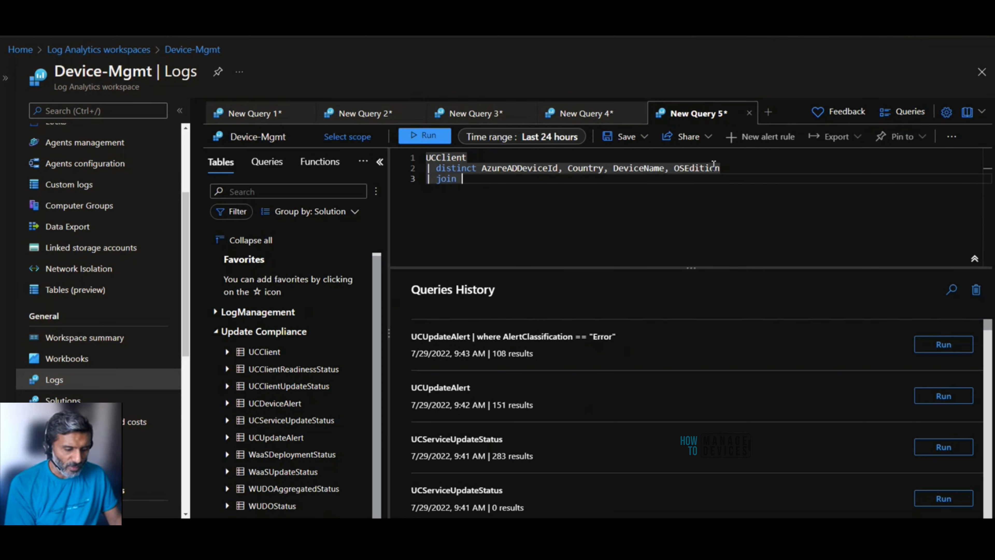
{"action": "type", "text": "kind"}
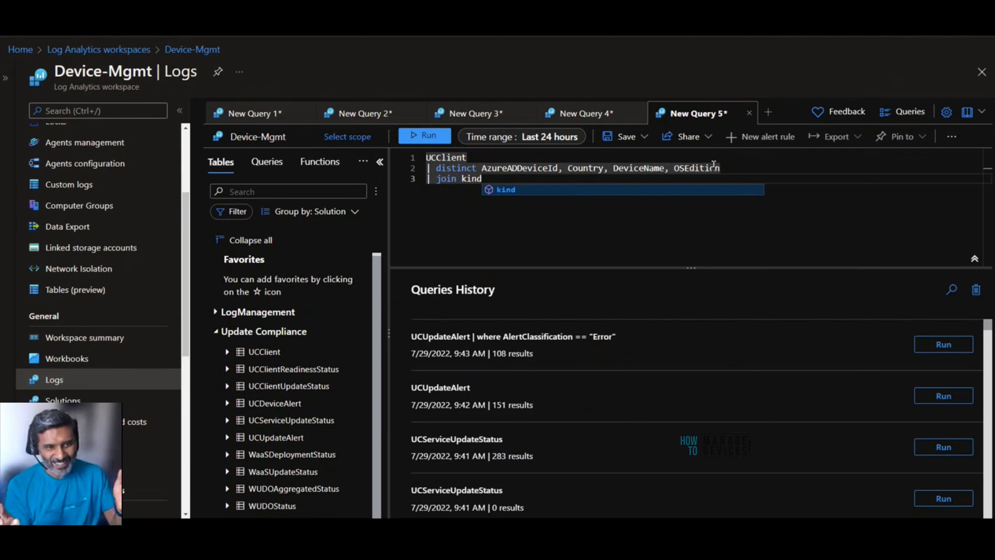
{"action": "type", "text": "="}
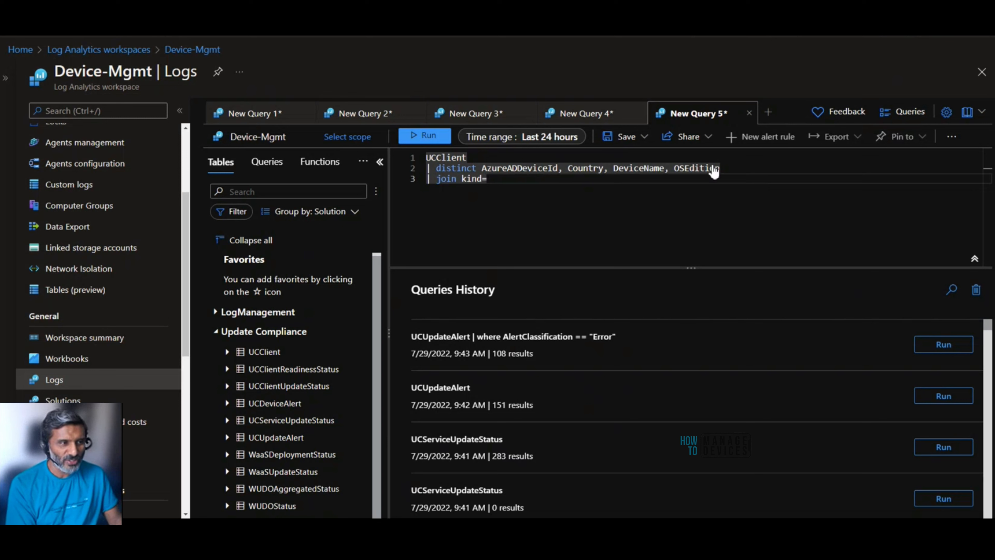
{"action": "type", "text": "inn"}
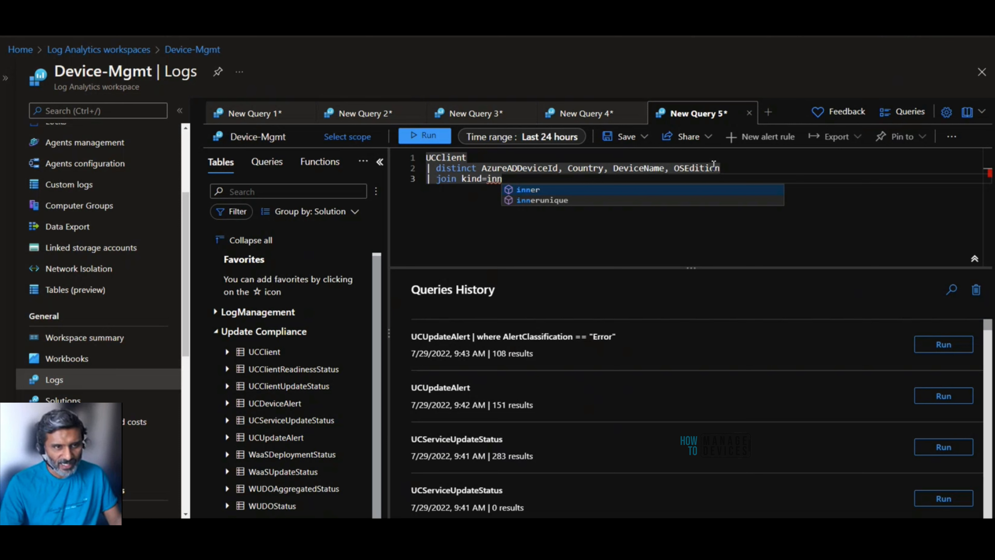
{"action": "key", "text": "Tab"}
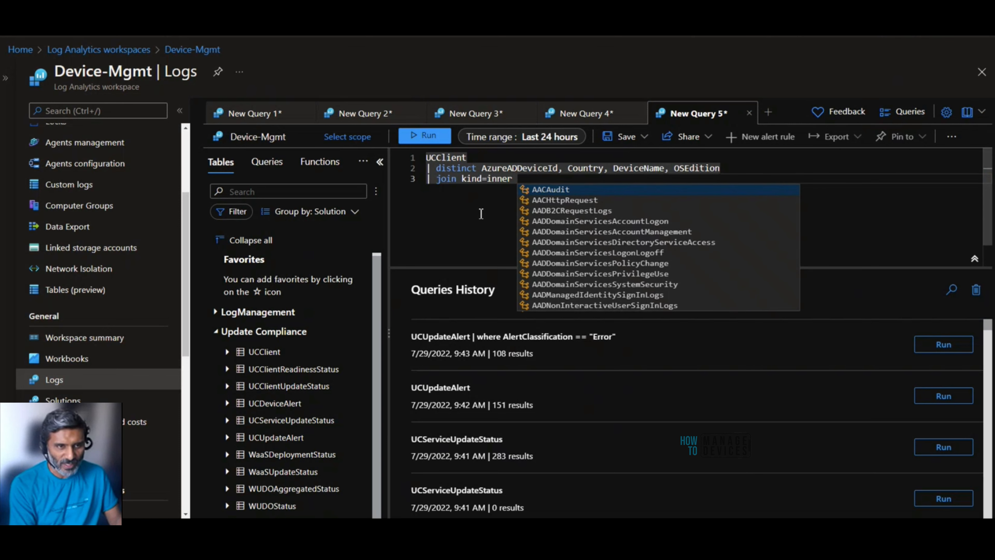
{"action": "key", "text": "Tab"}
{"action": "key", "text": "BackSpace"}
{"action": "key", "text": "BackSpace"}
{"action": "key", "text": "BackSpace"}
{"action": "key", "text": "BackSpace"}
{"action": "key", "text": "BackSpace"}
{"action": "key", "text": "BackSpace"}
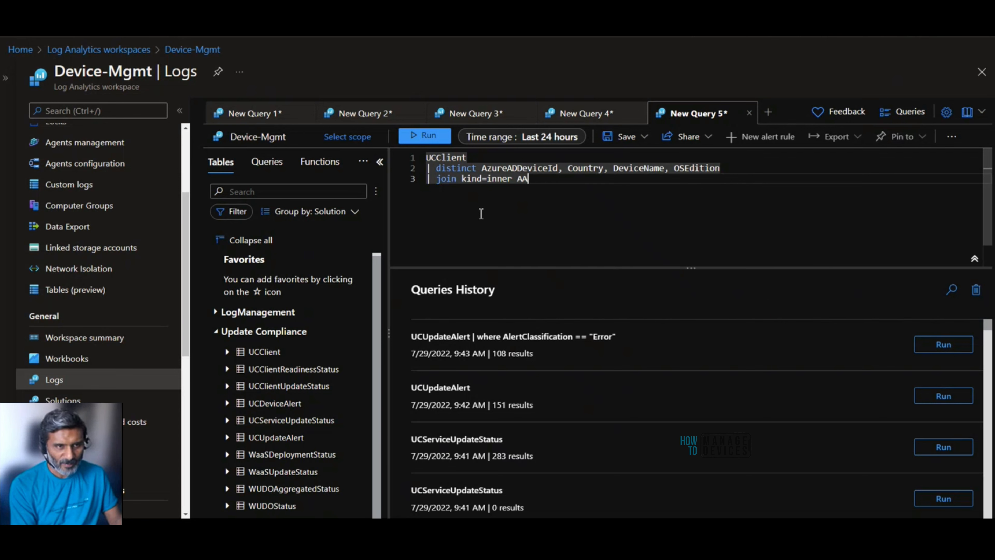
{"action": "key", "text": "BackSpace"}
{"action": "key", "text": "BackSpace"}
{"action": "key", "text": "BackSpace"}
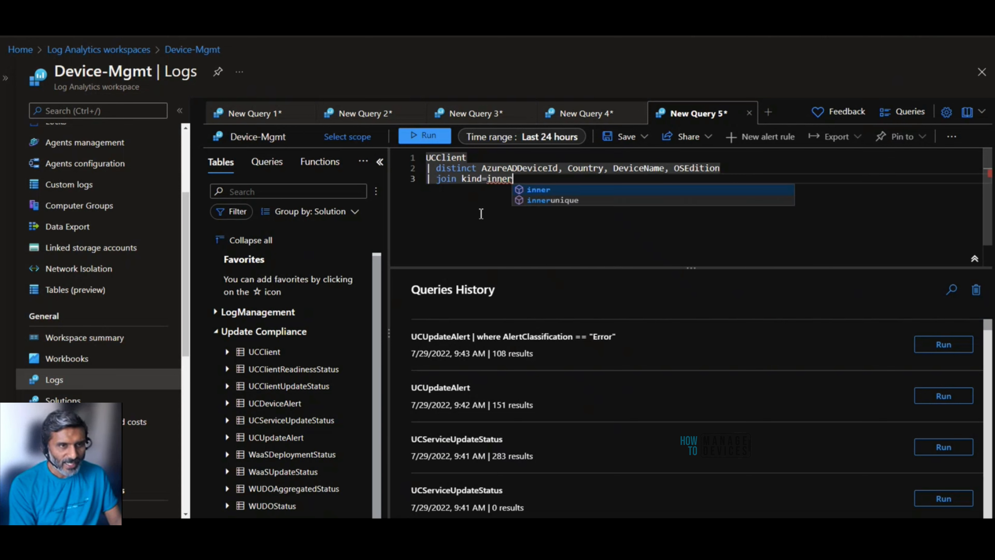
- Open a parenthesis after the inner join and insert the UCUpdateAlert table name, copied from New Query 4, on the line below
{"action": "type", "text": "("}
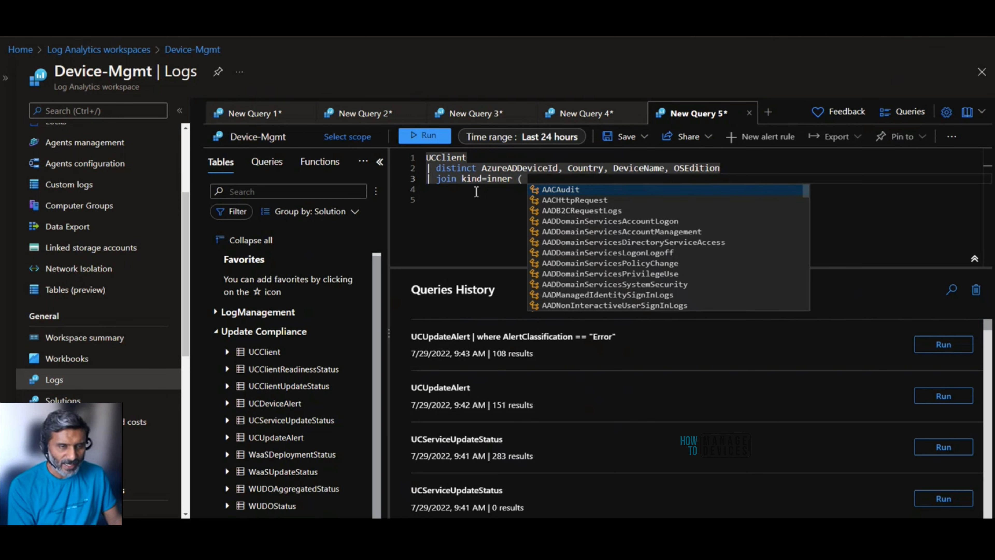
{"action": "key", "text": "BackSpace"}
{"action": "key", "text": "Return"}
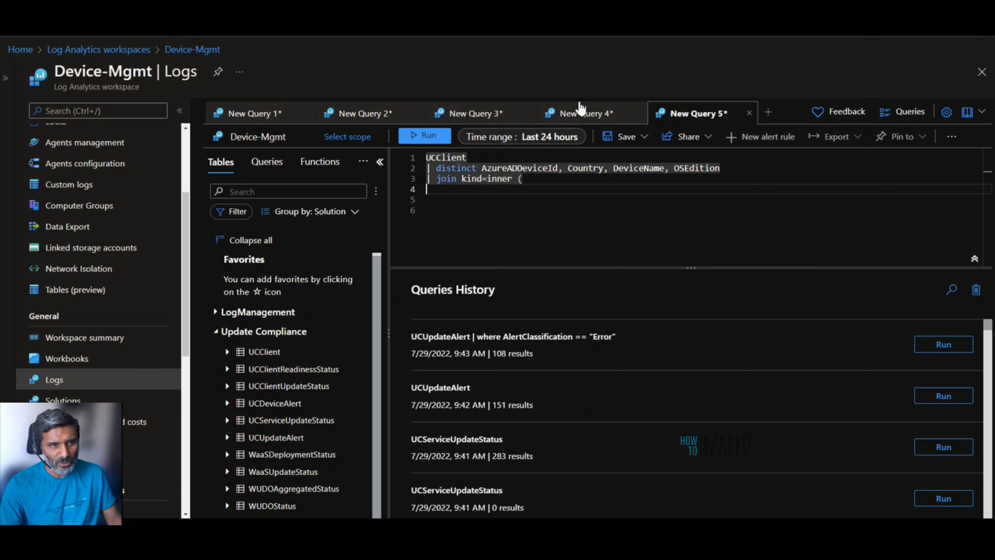
{"action": "left_click", "coordinate": [583, 118]}
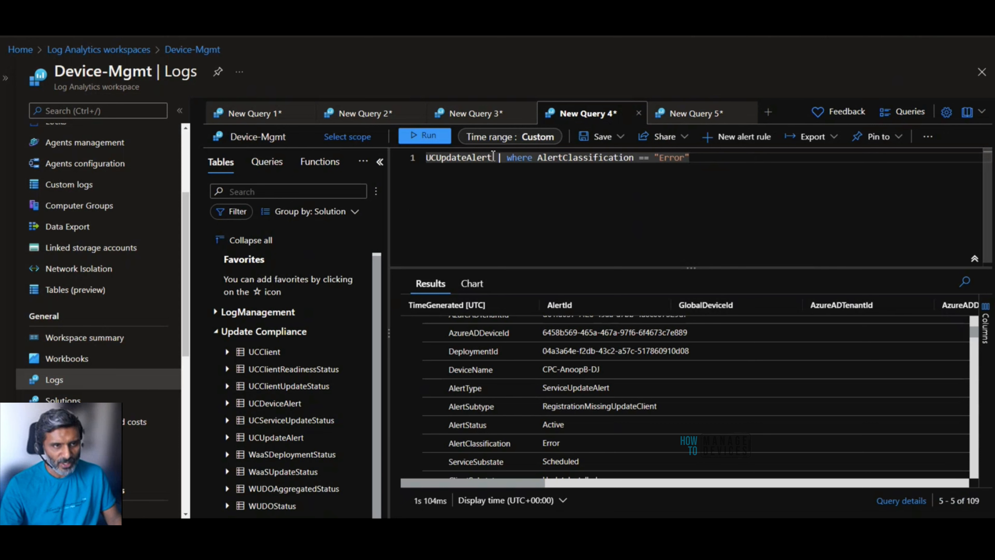
{"action": "double_click", "coordinate": [459, 158]}
{"action": "key", "text": "ctrl+c"}
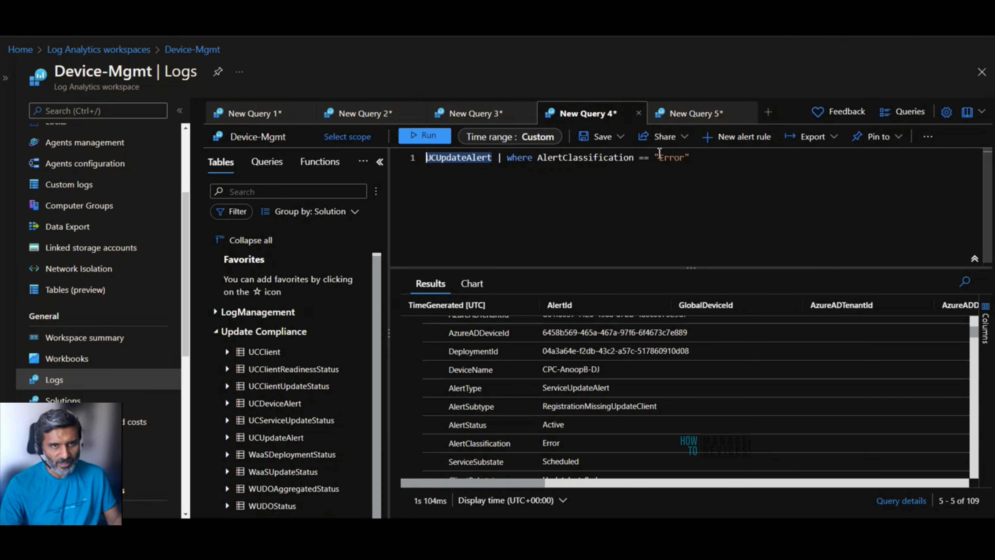
{"action": "left_click", "coordinate": [668, 115]}
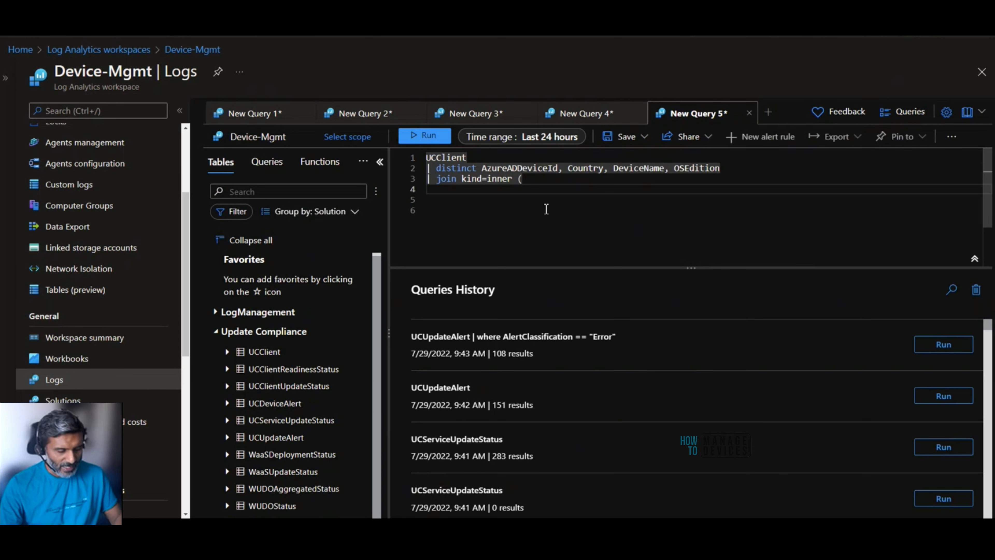
{"action": "key", "text": "ctrl+v"}
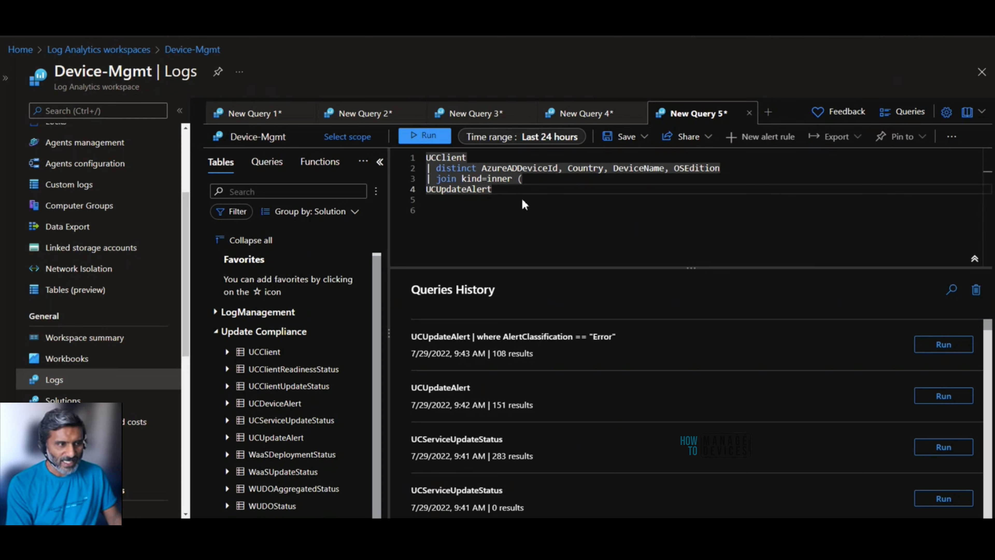
- Filter the joined UCUpdateAlert table with a where clause on a new line: AlertClassification == "Error"
{"action": "key", "text": "Return"}
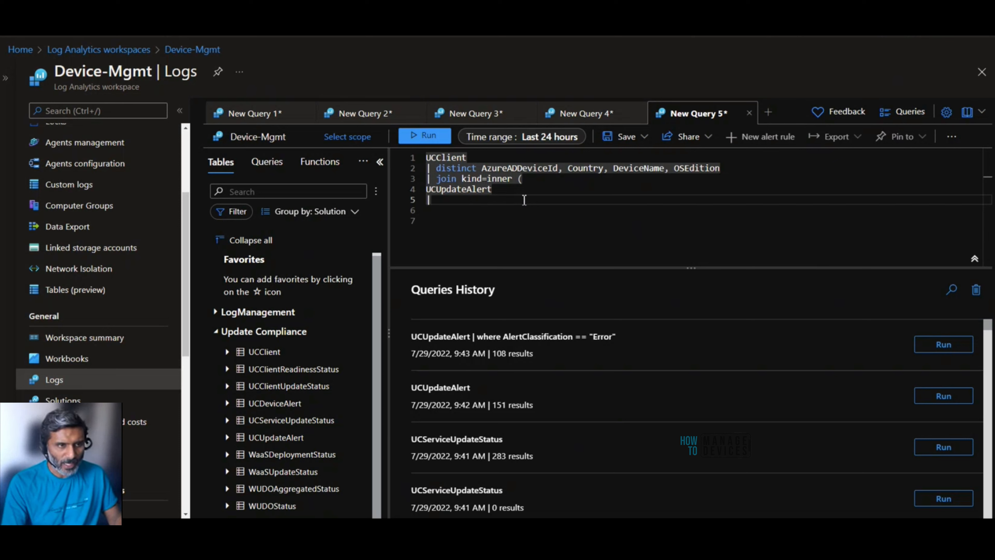
{"action": "type", "text": "|"}
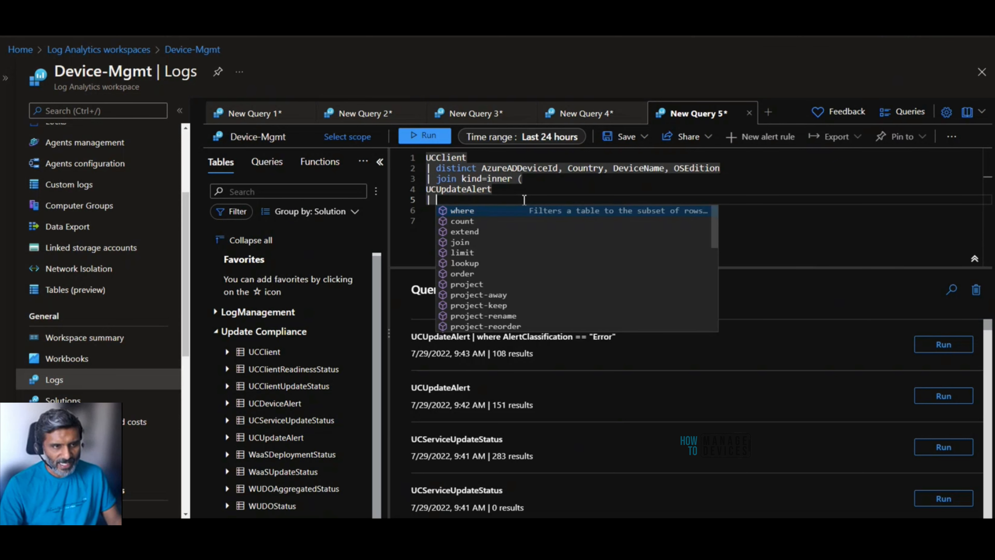
{"action": "key", "text": "Escape"}
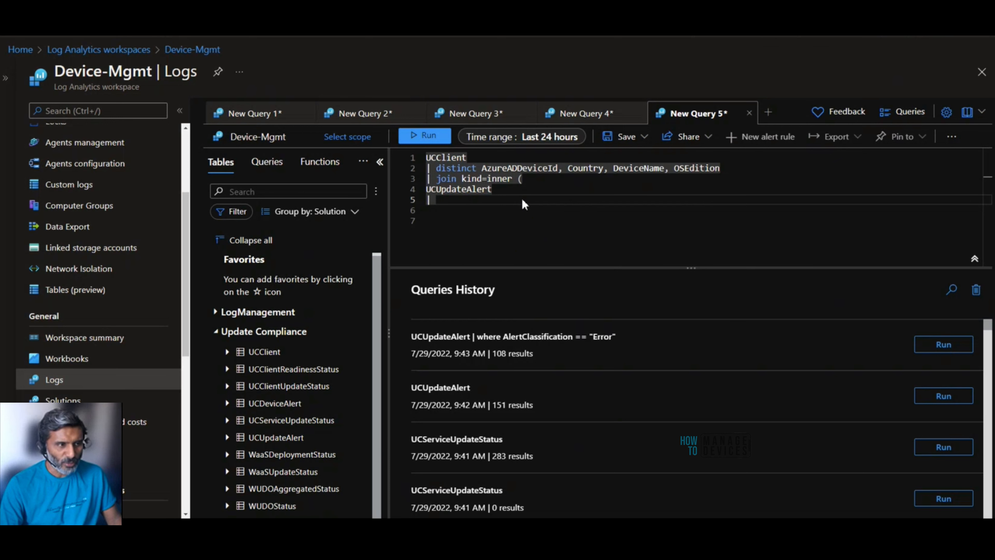
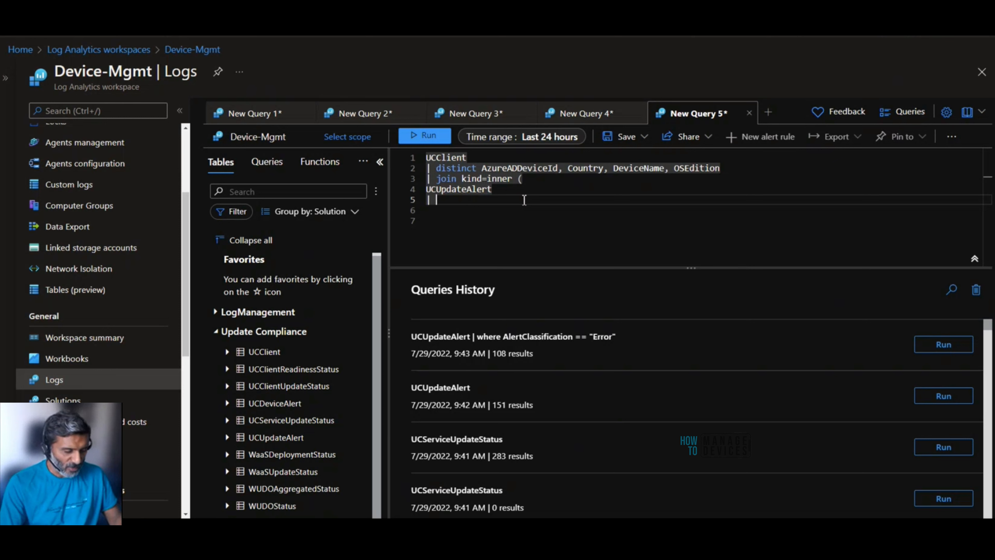
{"action": "type", "text": "where"}
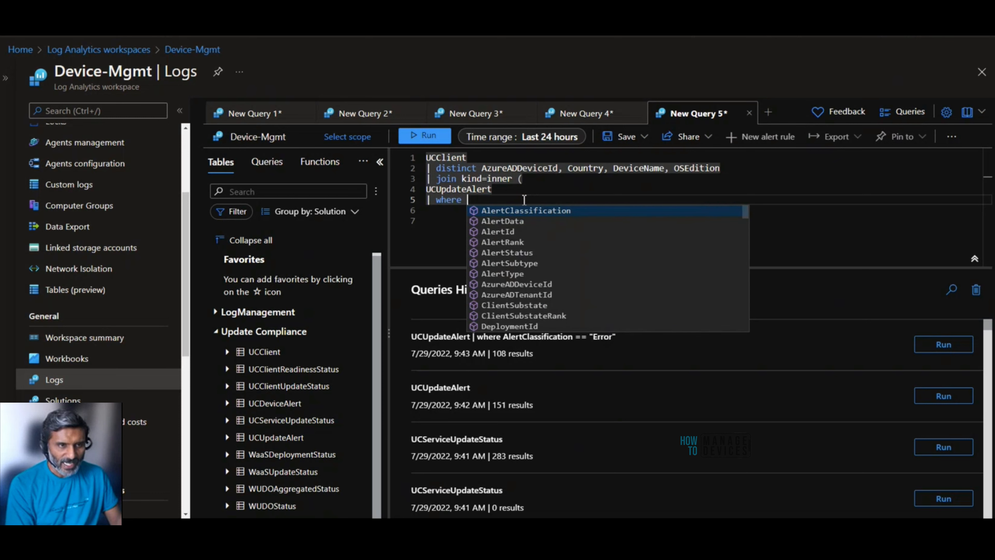
{"action": "left_click", "coordinate": [526, 210]}
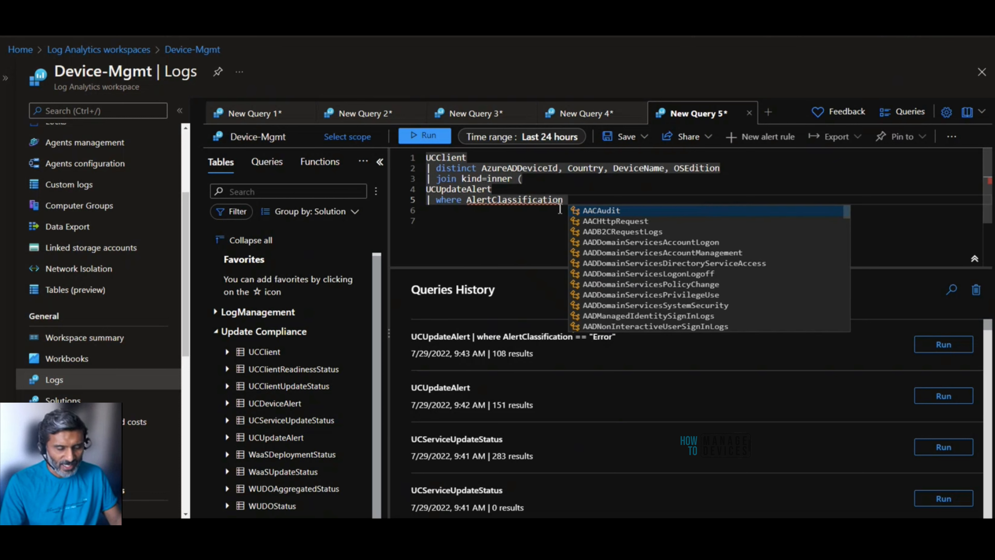
{"action": "type", "text": "=="}
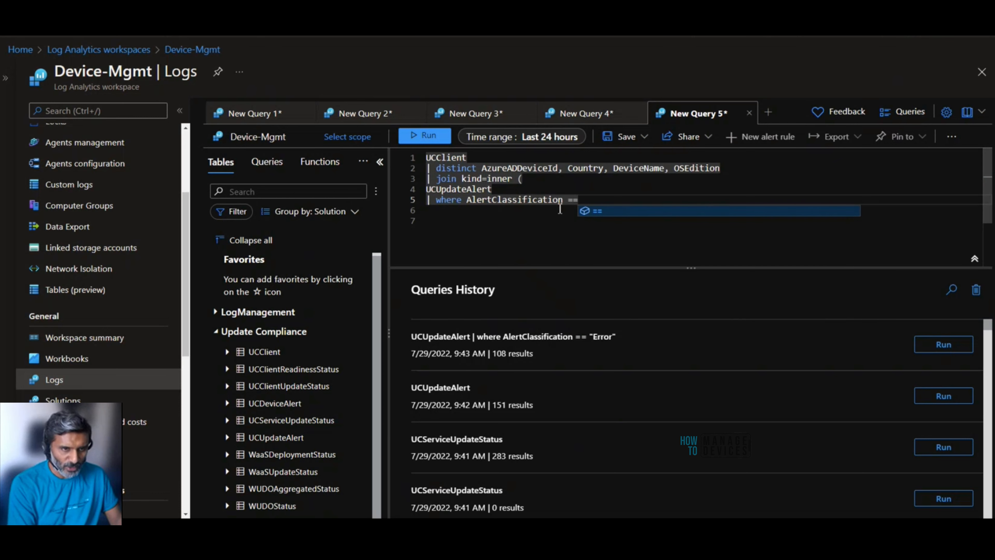
{"action": "type", "text": " \"\""}
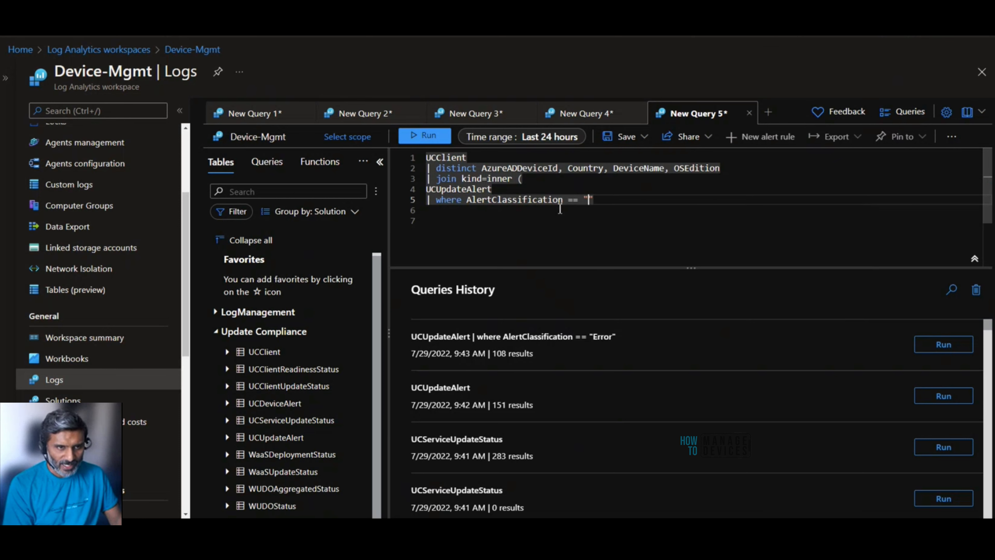
{"action": "type", "text": "Error"}
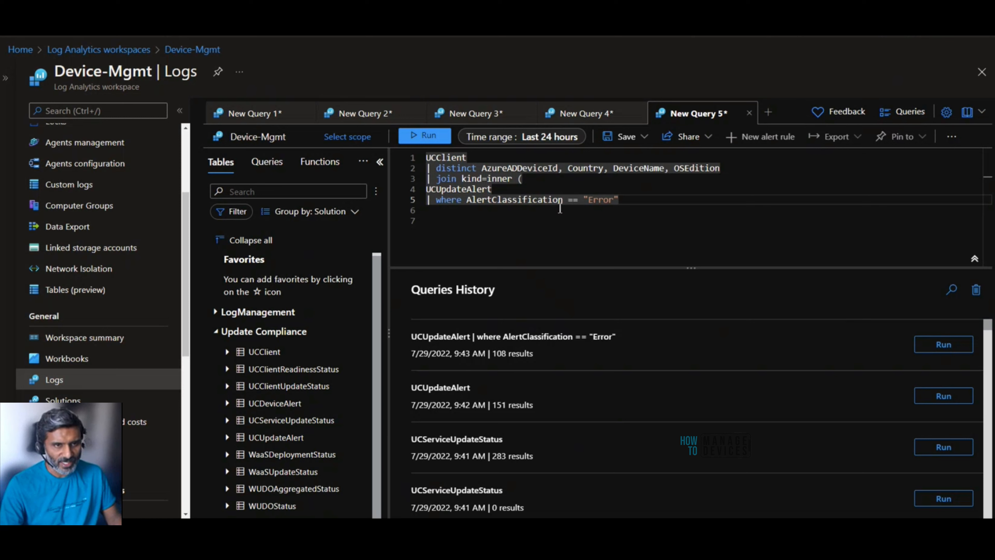
- Add a project operator on a new line after the where clause, listing AlertClassification and AlertSubtype
{"action": "left_click", "coordinate": [628, 201]}
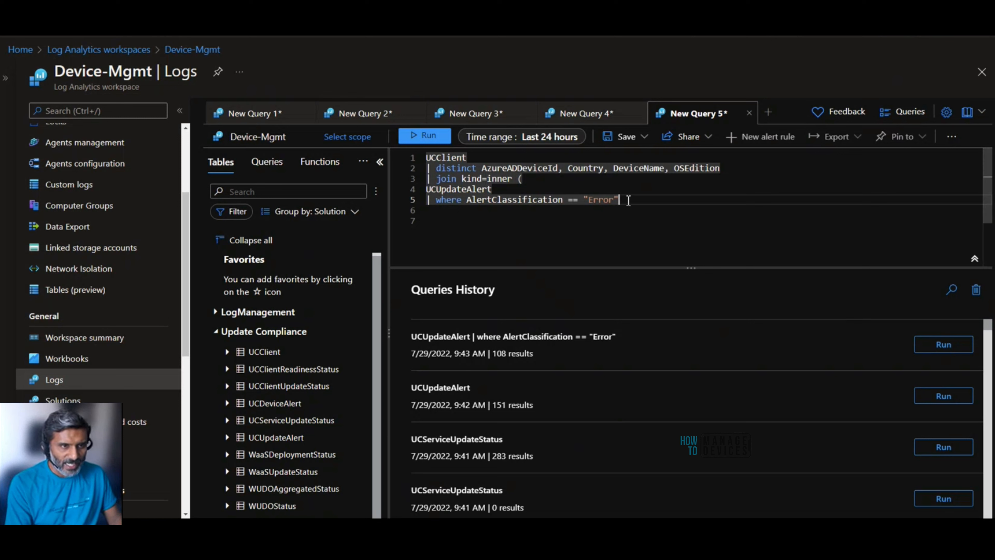
{"action": "key", "text": "Return"}
{"action": "type", "text": "|"}
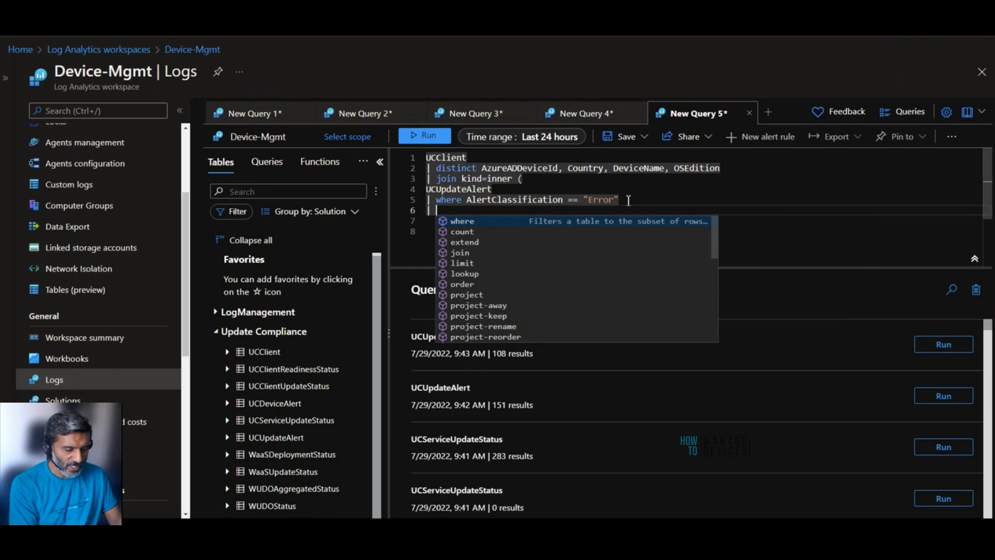
{"action": "type", "text": " pr"}
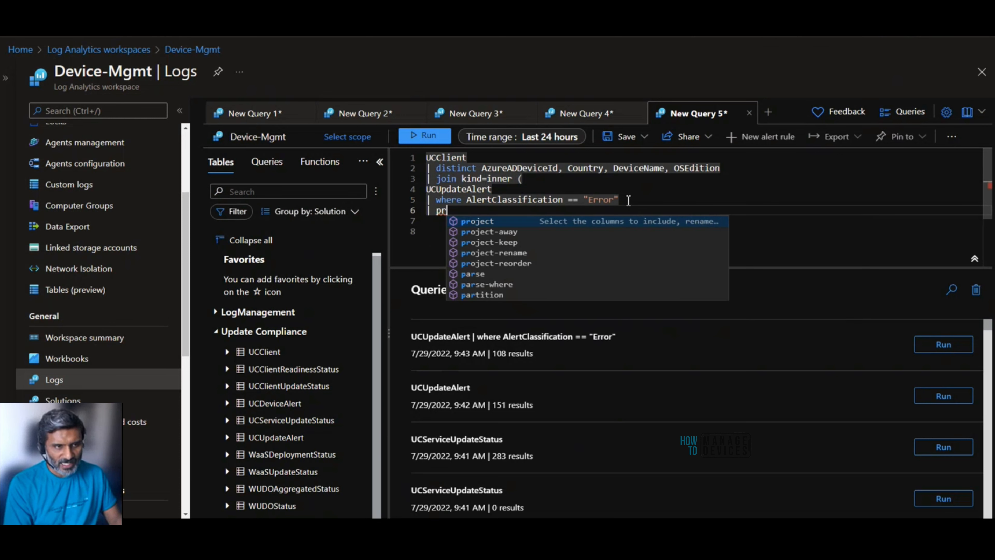
{"action": "key", "text": "Tab"}
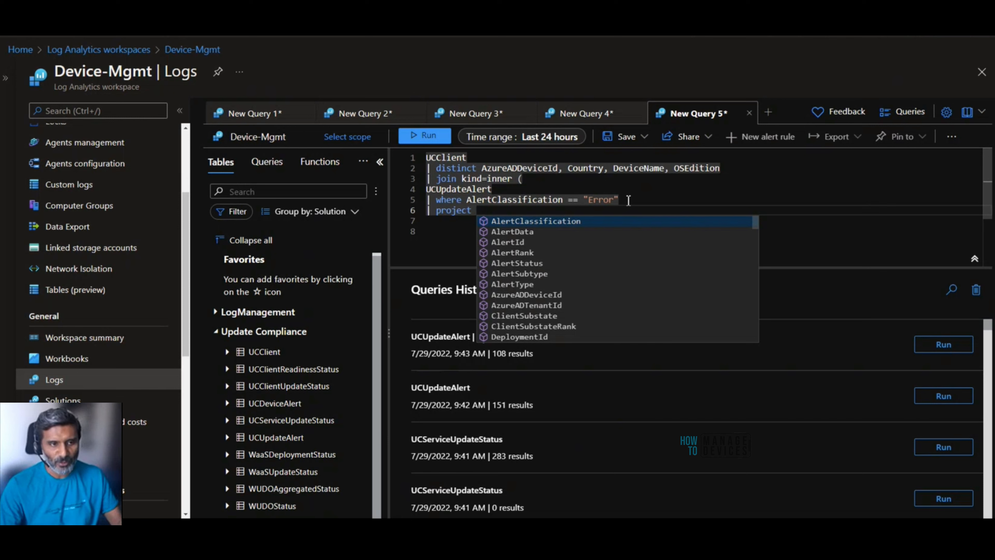
{"action": "left_click", "coordinate": [570, 221]}
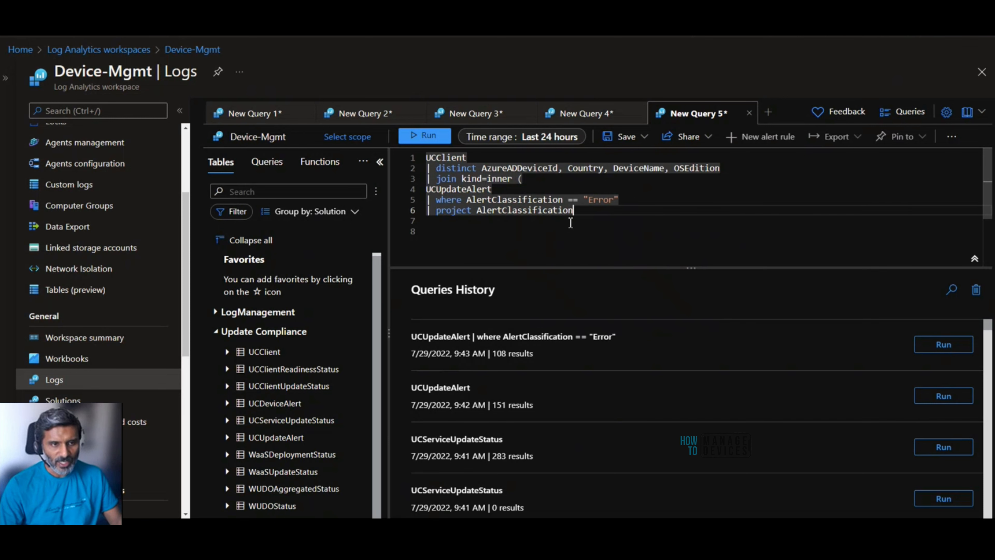
{"action": "type", "text": ","}
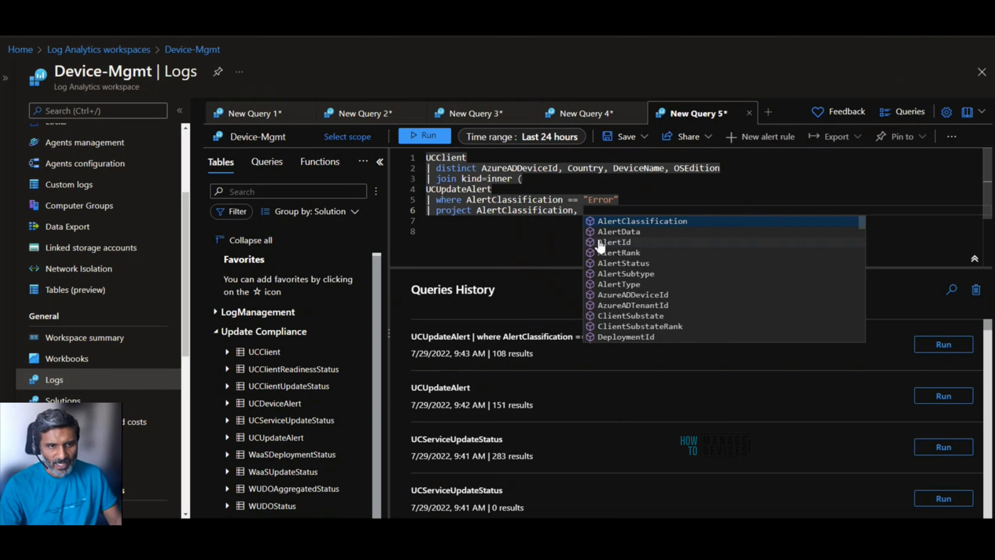
{"action": "left_click", "coordinate": [642, 274]}
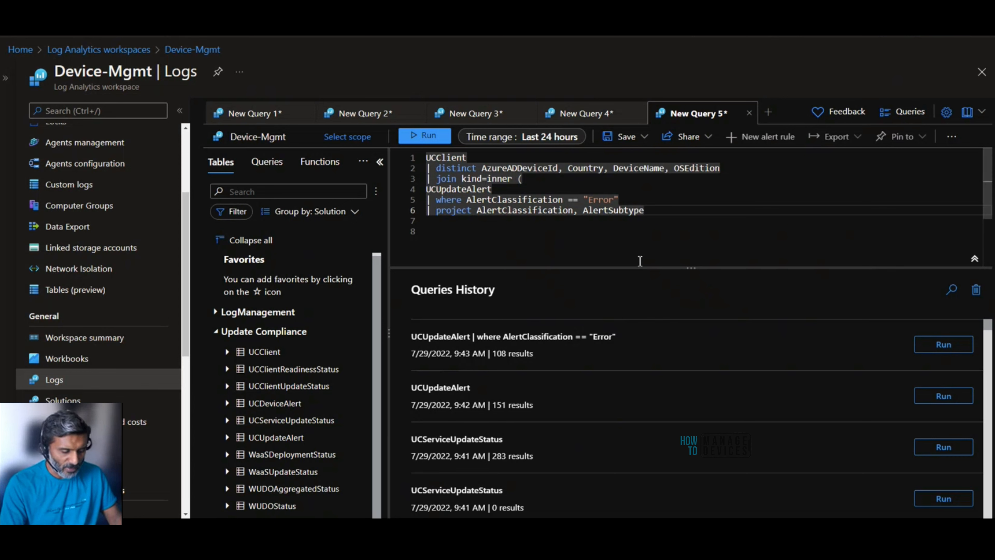
- Append the AlertData column to the project list of the joined UCUpdateAlert table
{"action": "type", "text": ","}
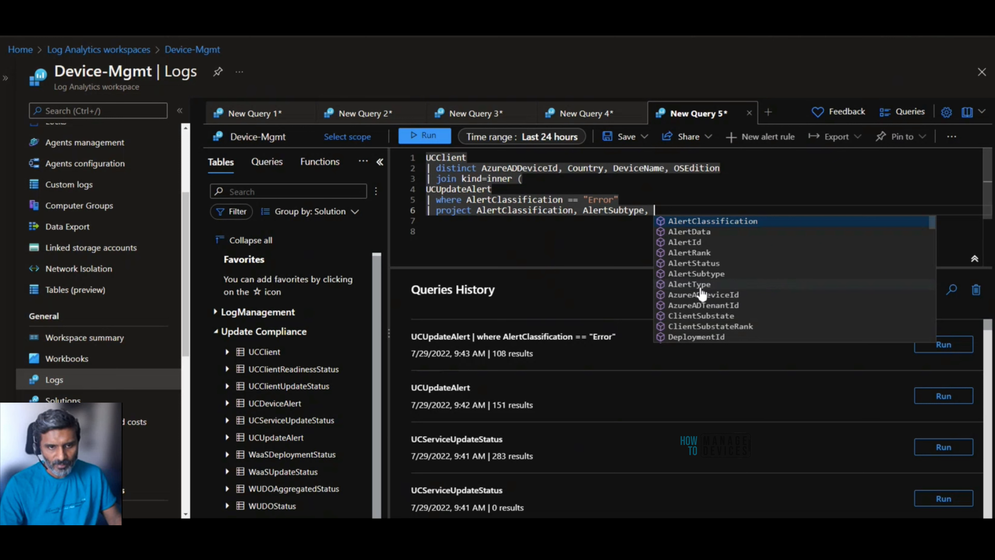
{"action": "scroll", "coordinate": [710, 297], "scroll_direction": "down", "scroll_amount": 2}
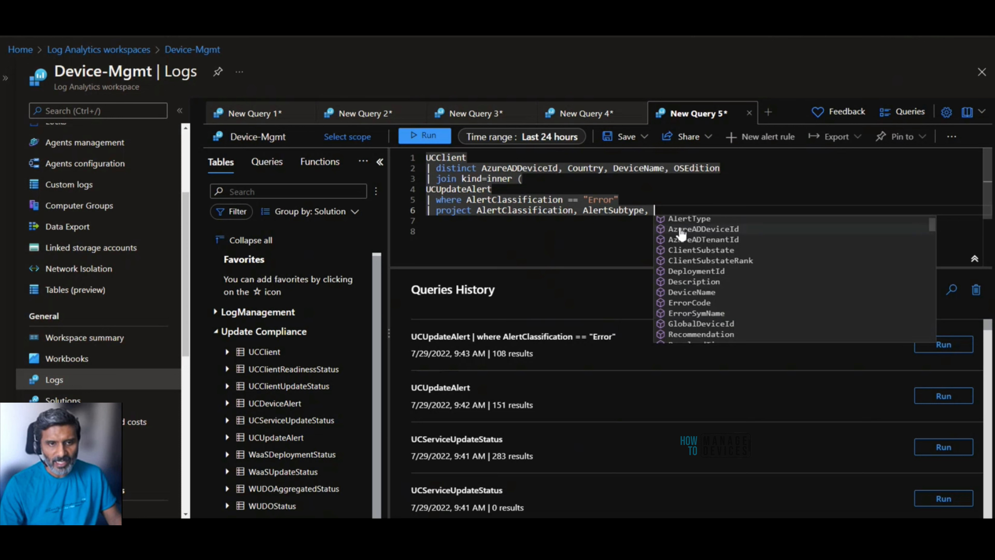
{"action": "scroll", "coordinate": [703, 277], "scroll_direction": "up", "scroll_amount": 2}
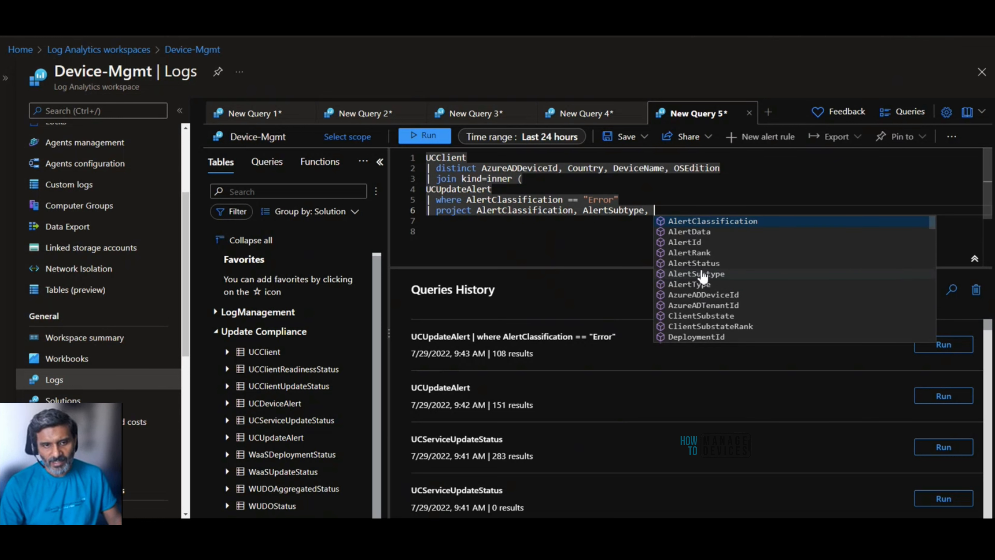
{"action": "scroll", "coordinate": [718, 321], "scroll_direction": "down", "scroll_amount": 3}
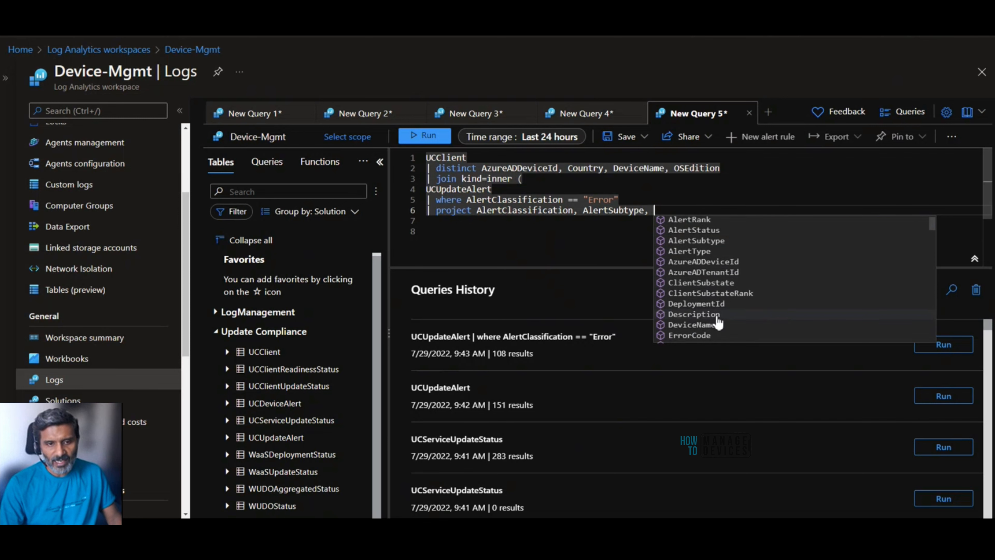
{"action": "scroll", "coordinate": [718, 322], "scroll_direction": "up", "scroll_amount": 3}
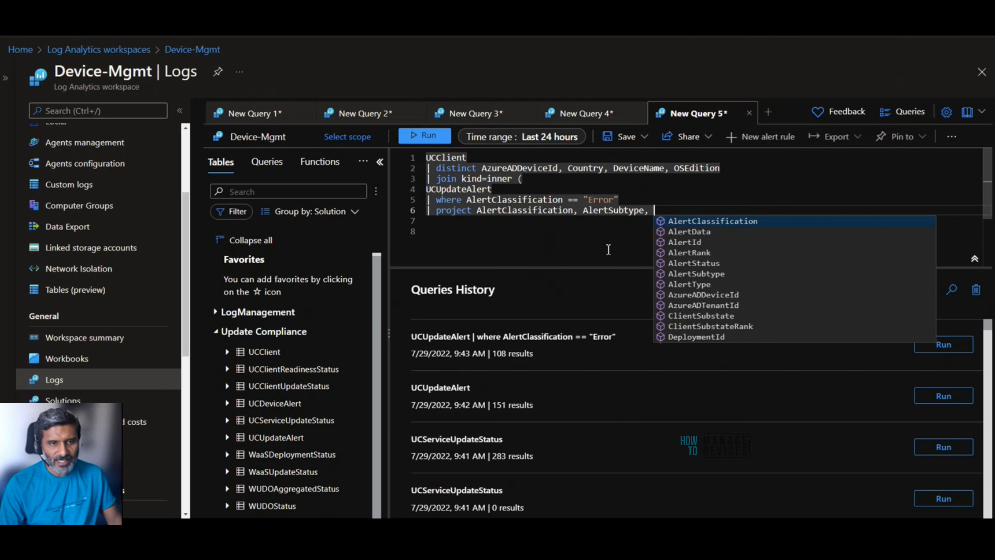
{"action": "left_click", "coordinate": [729, 232]}
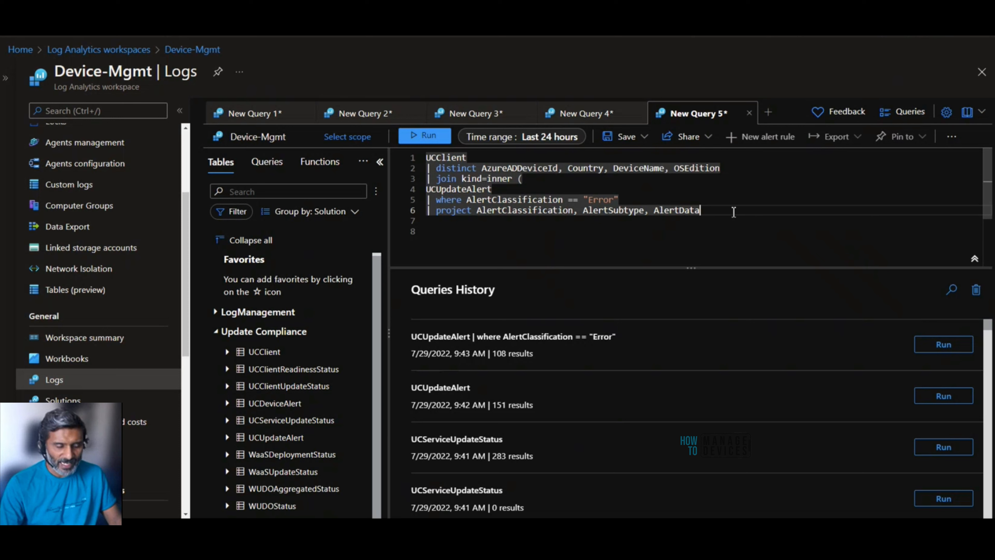
- Close the join's parenthesis on a new line and join on AzureADDeviceId
{"action": "key", "text": "Return"}
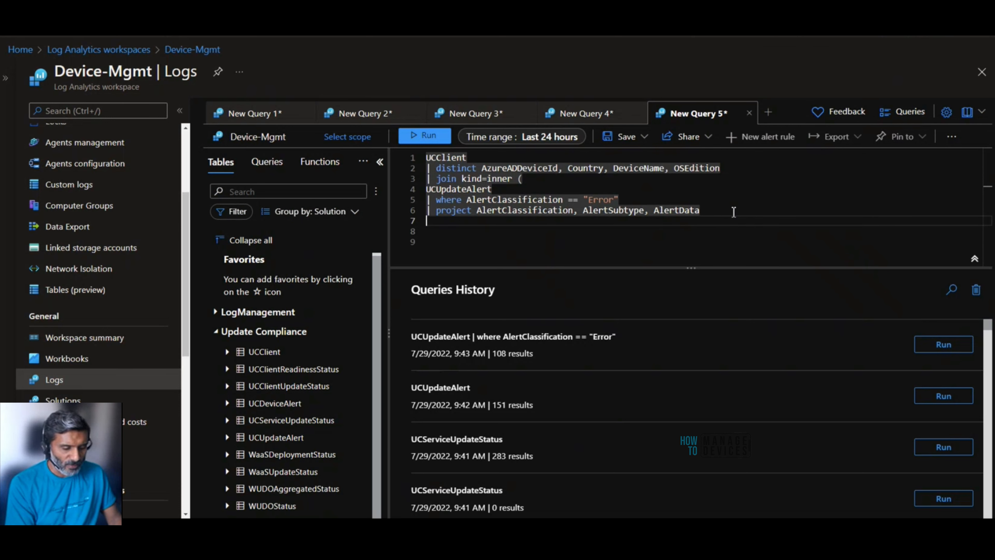
{"action": "type", "text": ")"}
{"action": "left_click", "coordinate": [437, 191]}
{"action": "double_click", "coordinate": [438, 191]}
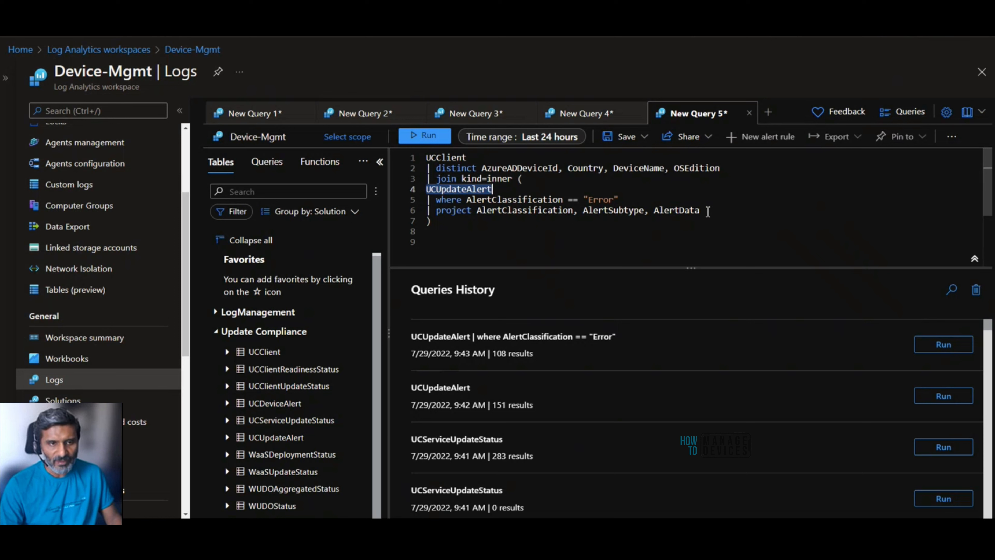
{"action": "left_click", "coordinate": [471, 224]}
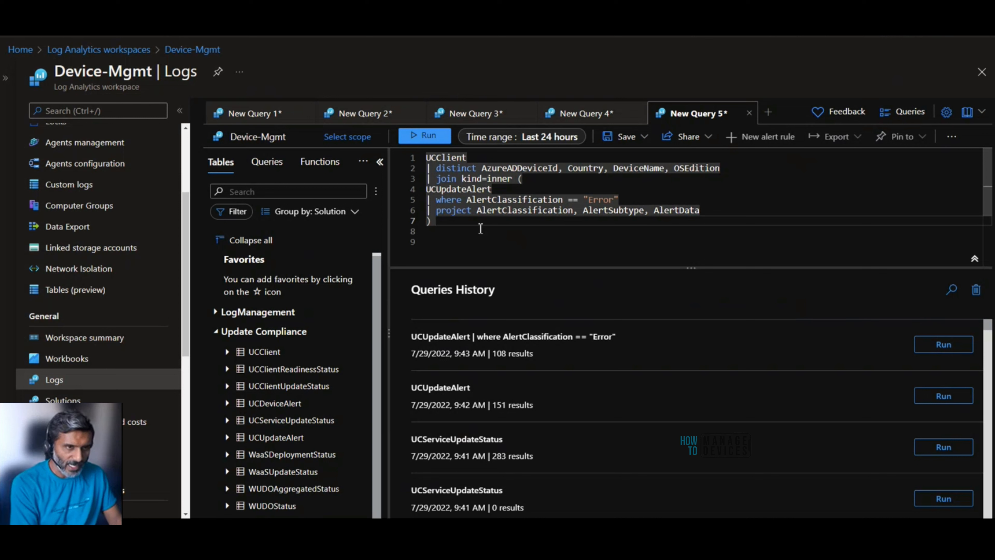
{"action": "type", "text": "on"}
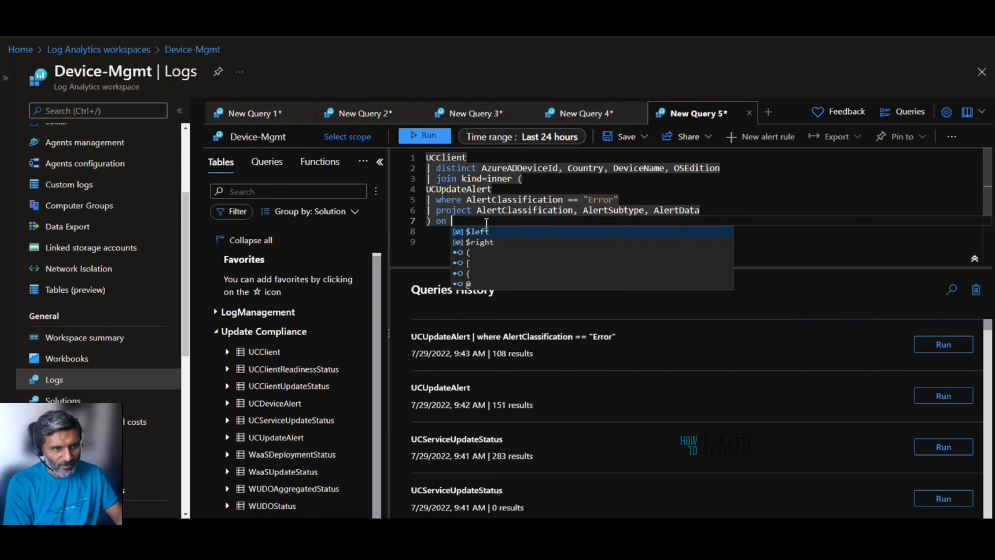
{"action": "type", "text": "AzureADDeviceId"}
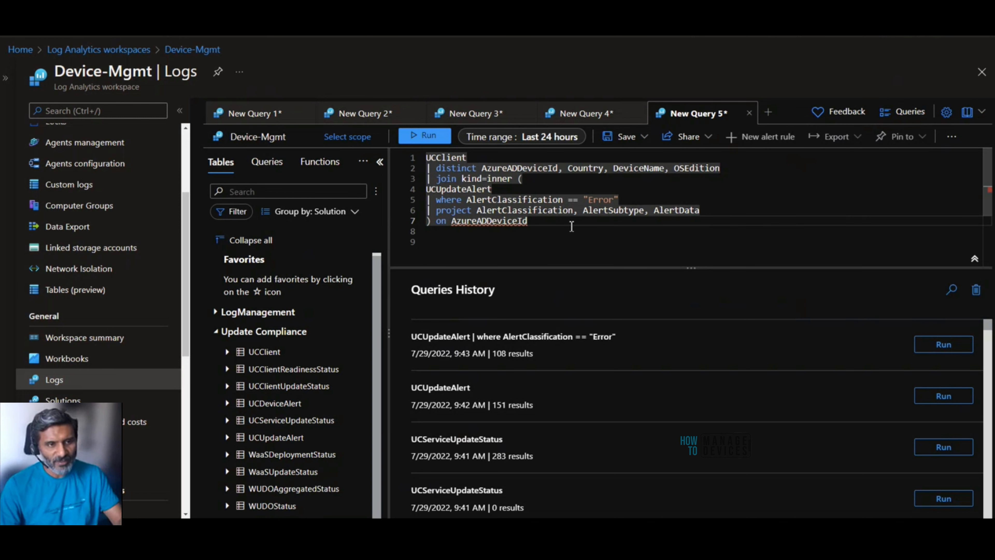
- Check the issue flagged on the AzureADDeviceId join key and review the tables queried in New Query 4 and New Query 1
{"action": "mouse_move", "coordinate": [486, 224]}
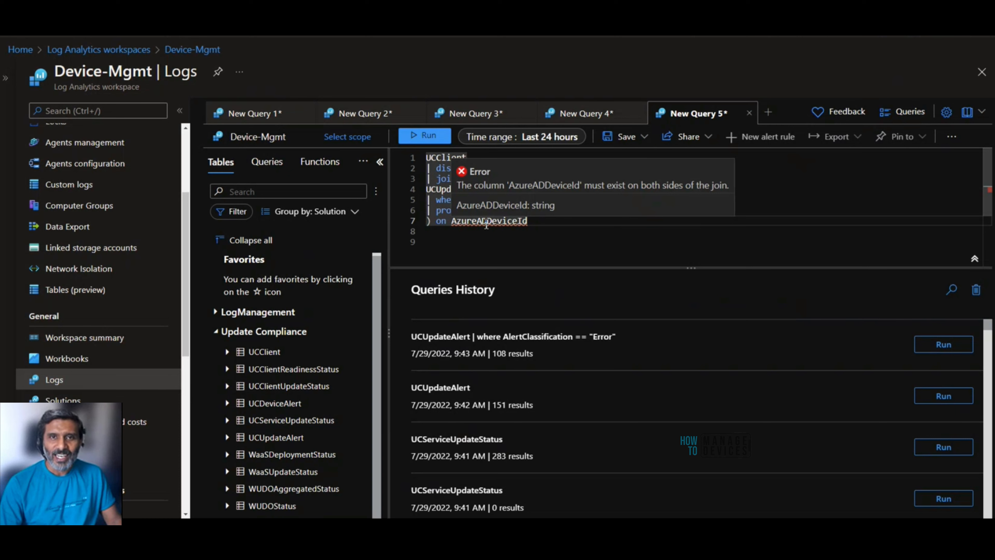
{"action": "left_click", "coordinate": [575, 115]}
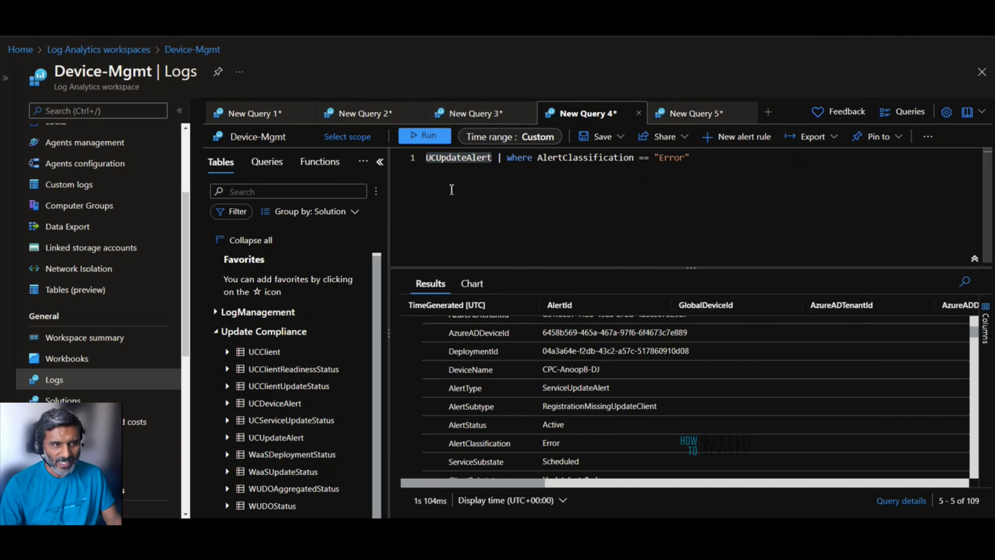
{"action": "mouse_move", "coordinate": [488, 162]}
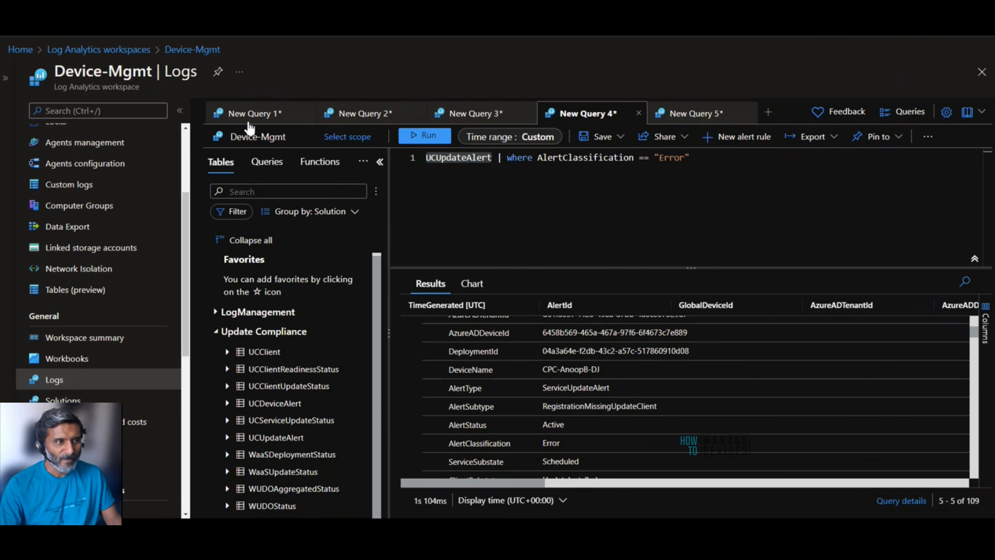
{"action": "left_click", "coordinate": [255, 114]}
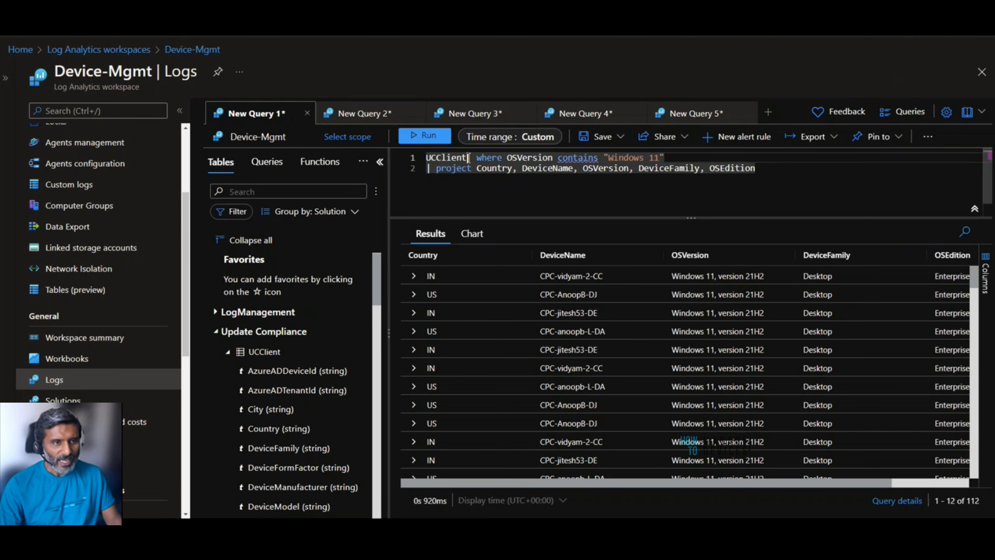
{"action": "double_click", "coordinate": [428, 158]}
{"action": "left_click", "coordinate": [701, 114]}
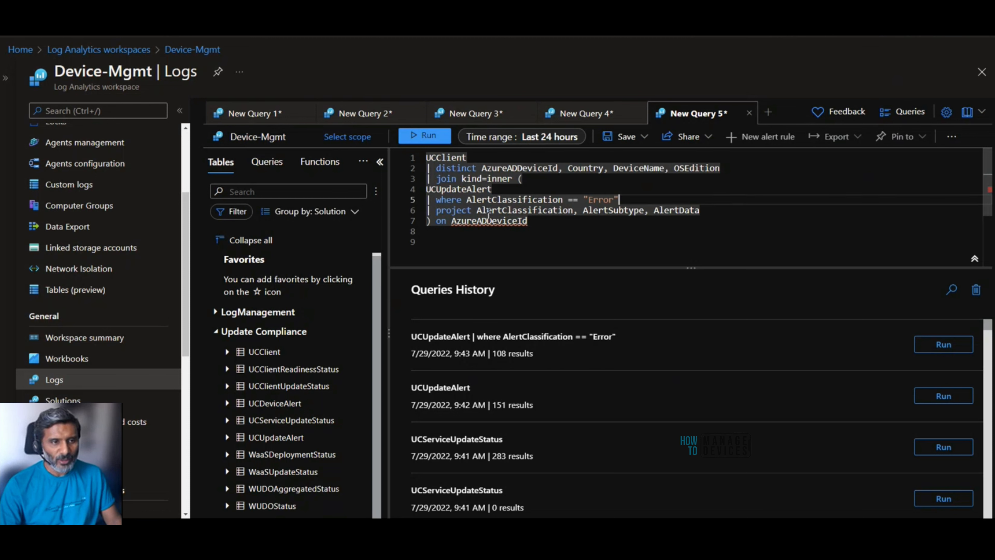
- Insert AzureADDeviceId as the first column of the project list inside the join
{"action": "double_click", "coordinate": [444, 211]}
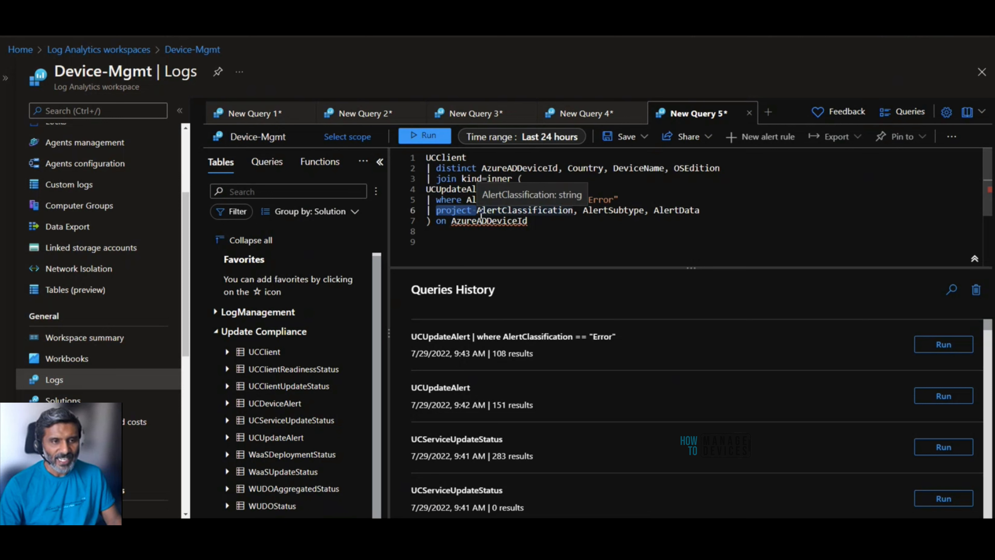
{"action": "left_click", "coordinate": [477, 211]}
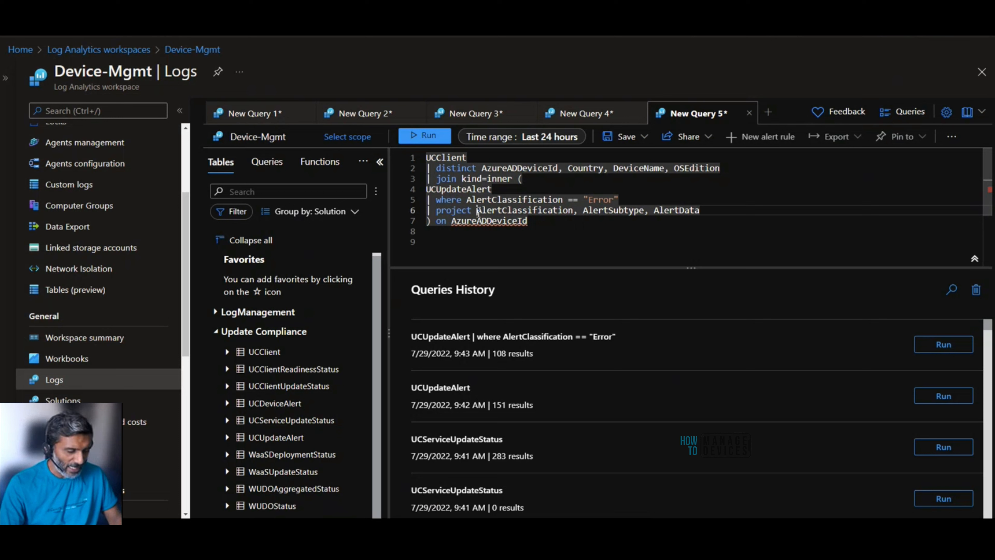
{"action": "left_click", "coordinate": [477, 212]}
{"action": "type", "text": "AzureADDeviceId"}
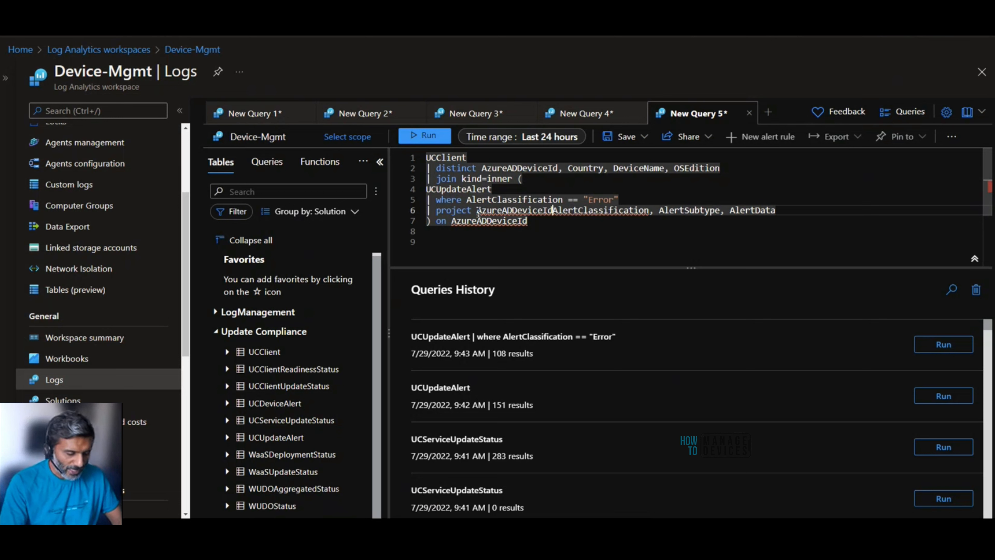
{"action": "type", "text": ","}
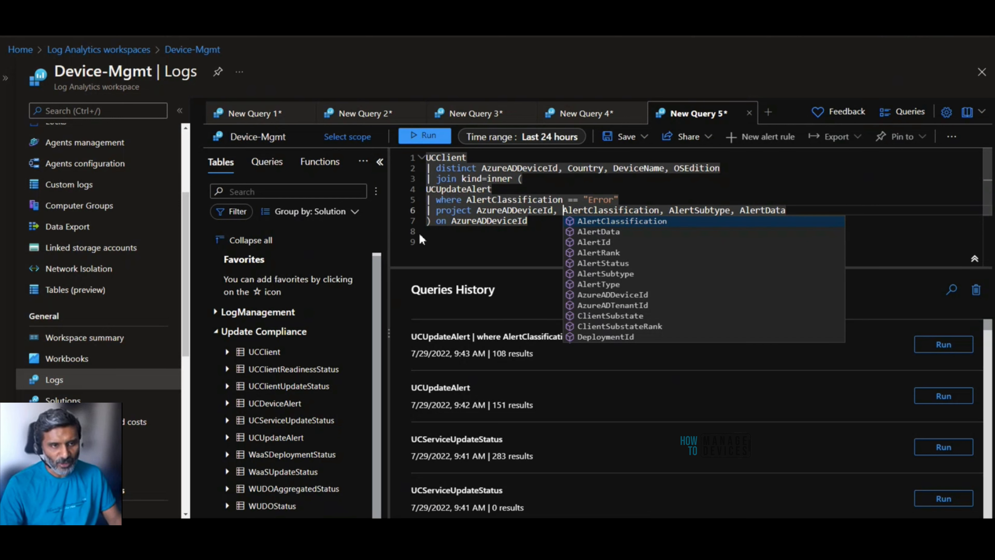
{"action": "left_click", "coordinate": [546, 228]}
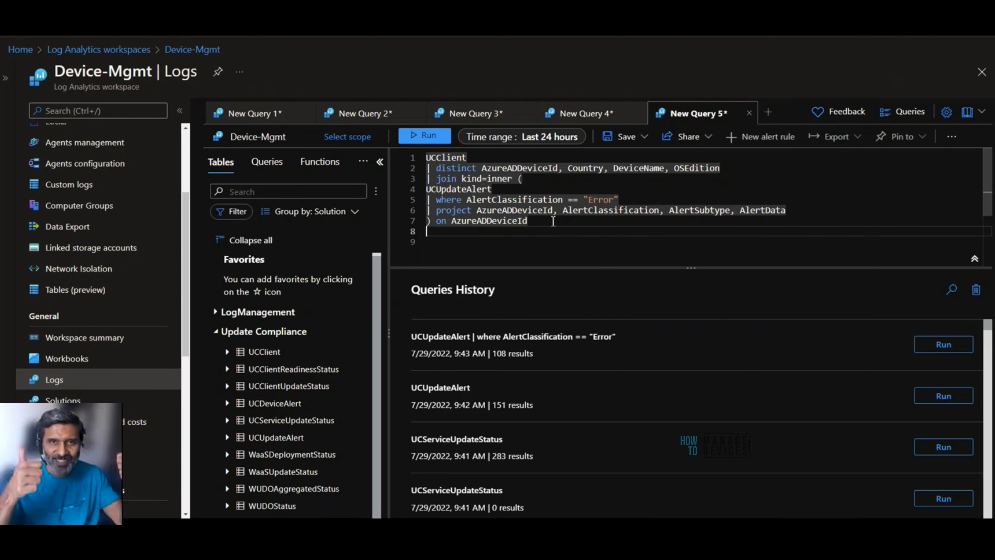
- Add a final project line after the join that outputs DeviceName, OSEdition and Country
{"action": "left_click", "coordinate": [549, 225]}
{"action": "left_click", "coordinate": [526, 235]}
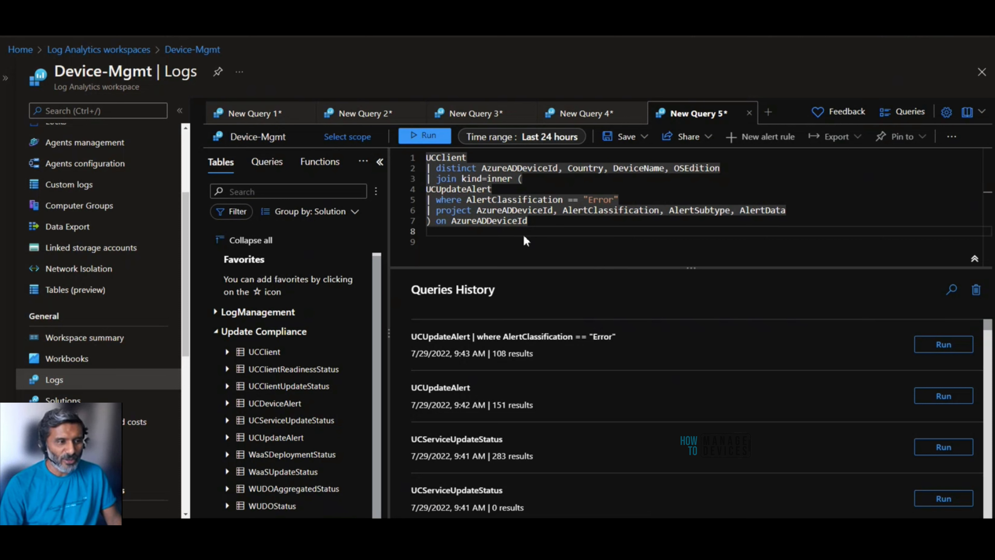
{"action": "type", "text": "| "}
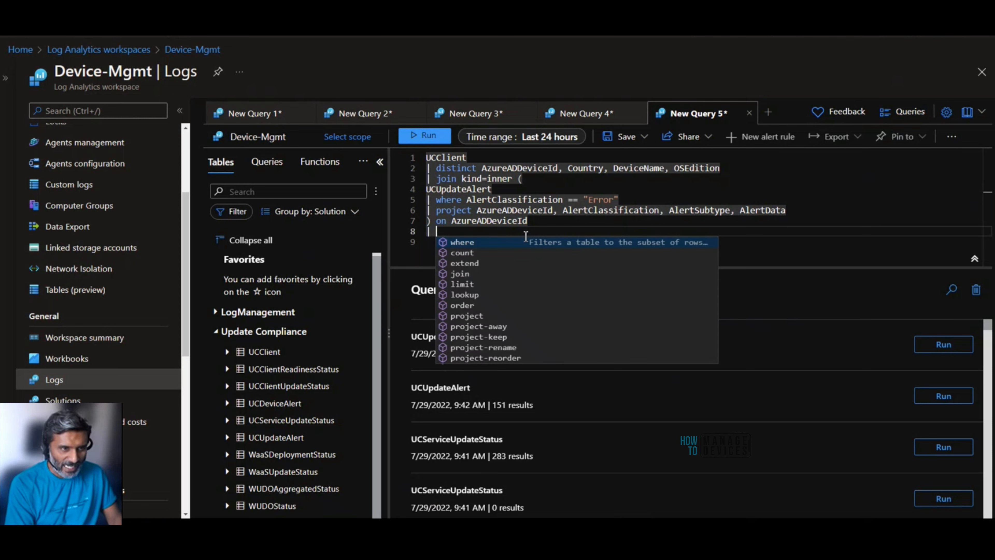
{"action": "type", "text": "project"}
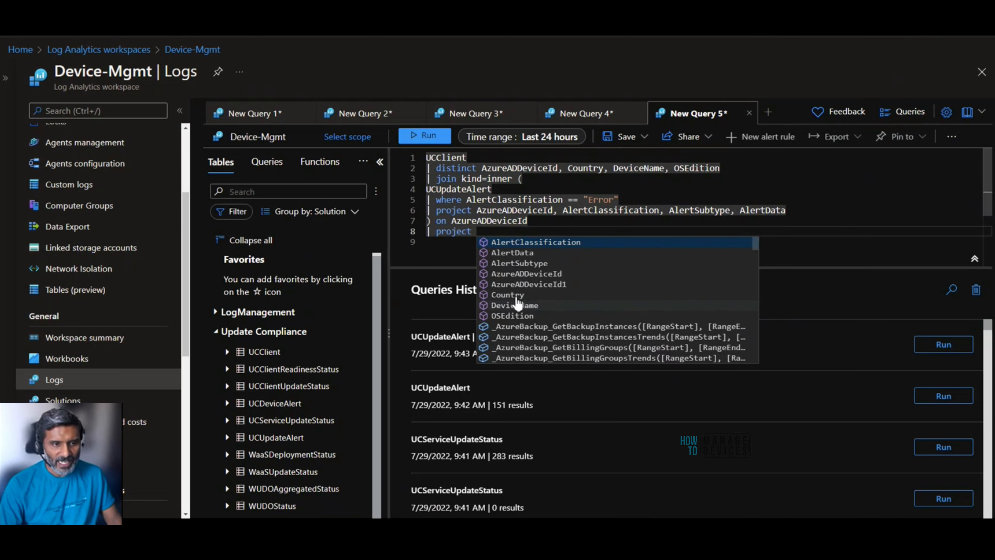
{"action": "left_click", "coordinate": [515, 305]}
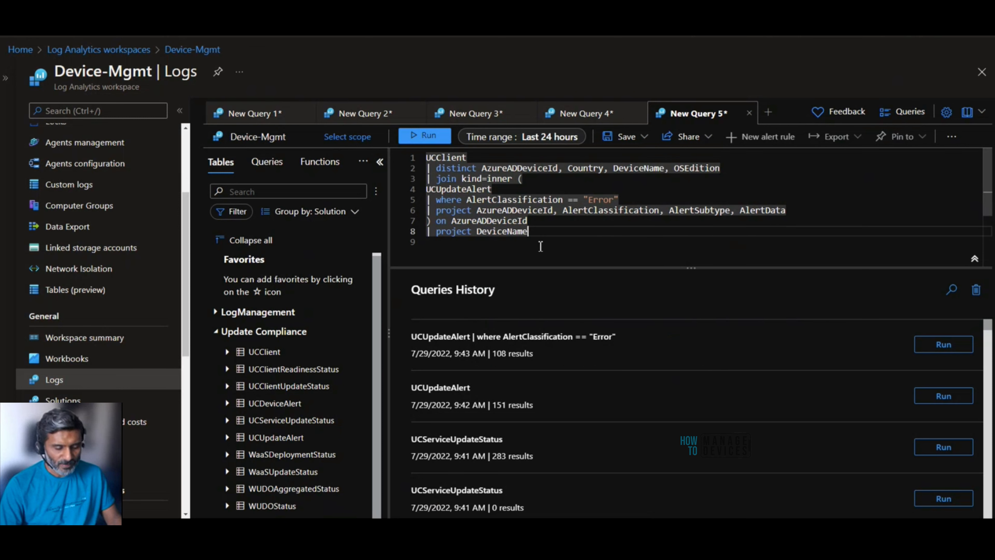
{"action": "type", "text": ","}
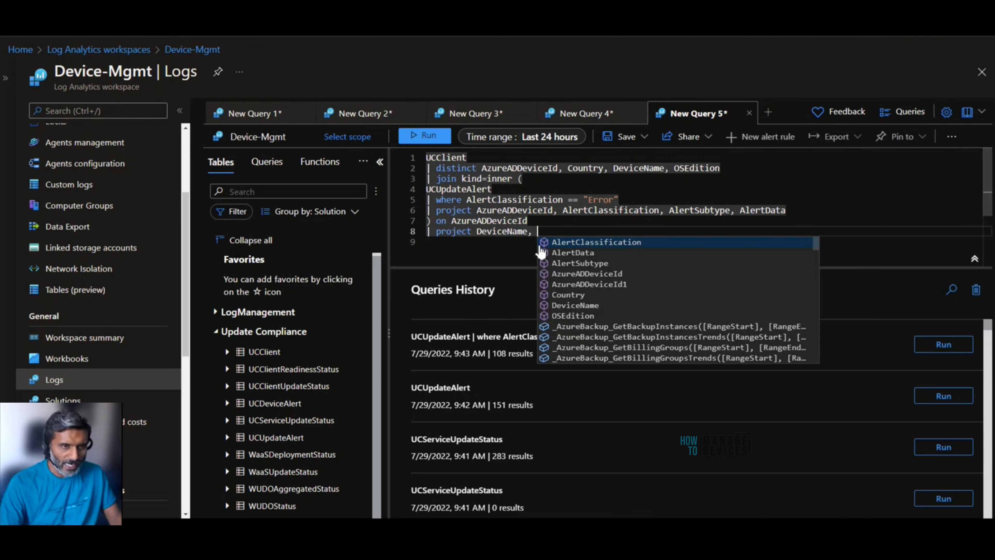
{"action": "left_click", "coordinate": [572, 316]}
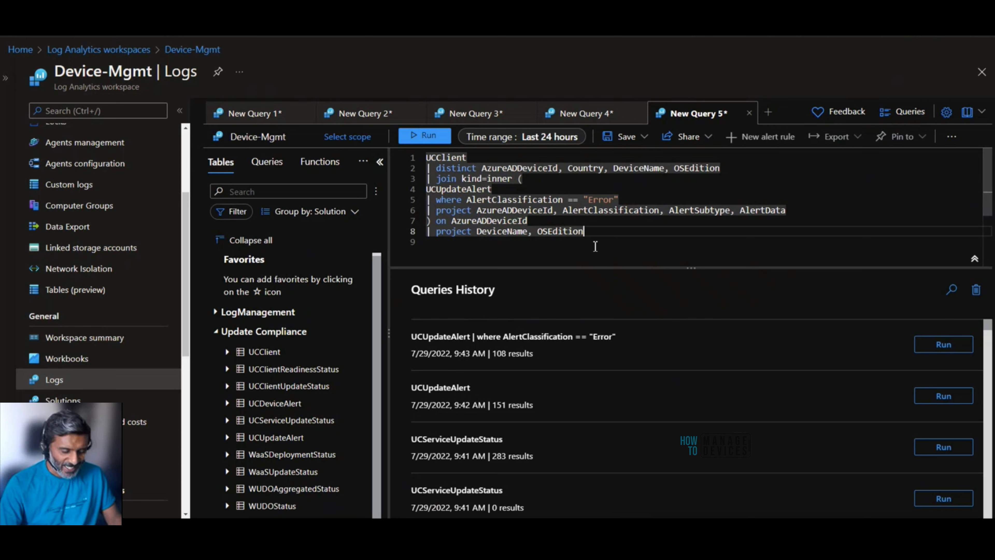
{"action": "type", "text": ","}
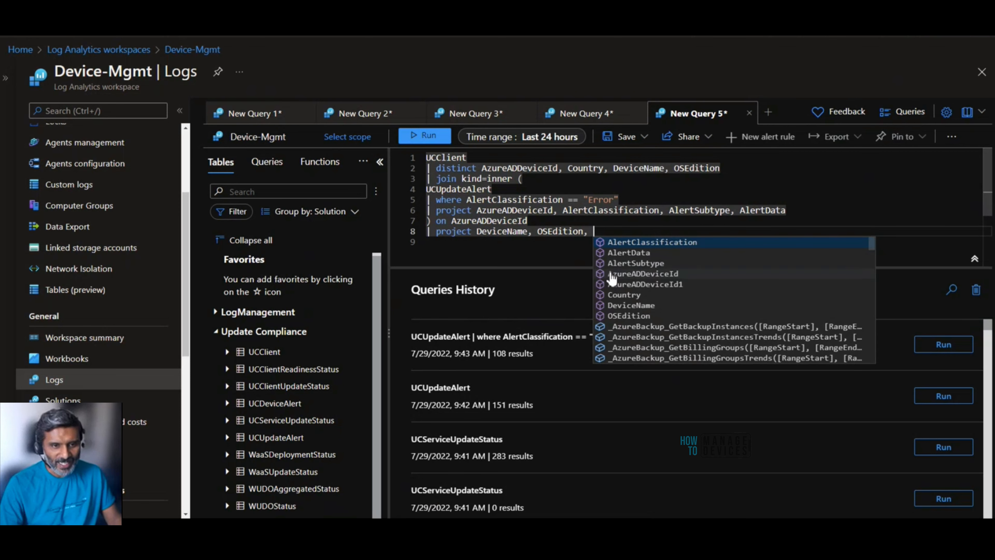
{"action": "left_click", "coordinate": [636, 298]}
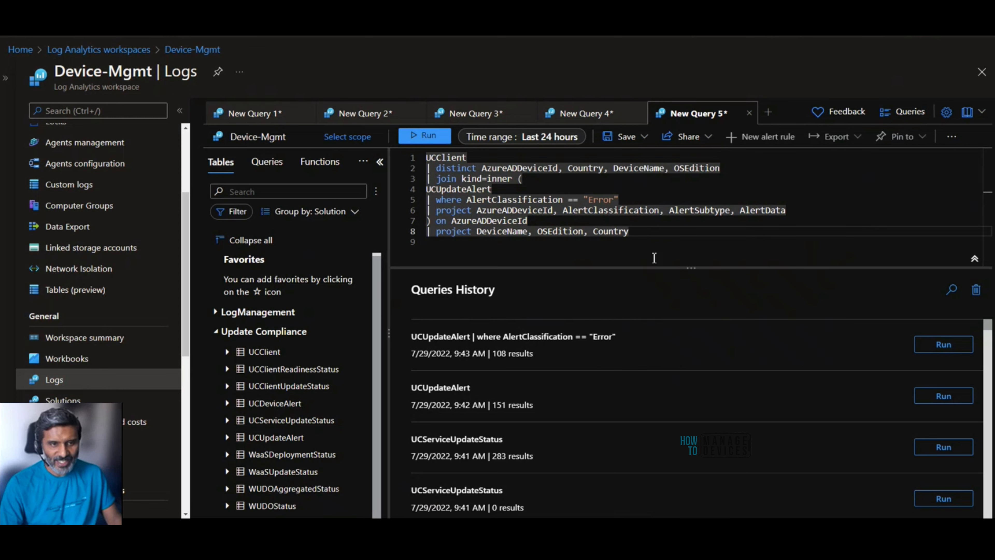
- Append AlertClassification, AlertData and AlertSubtype to the final project line
{"action": "type", "text": ","}
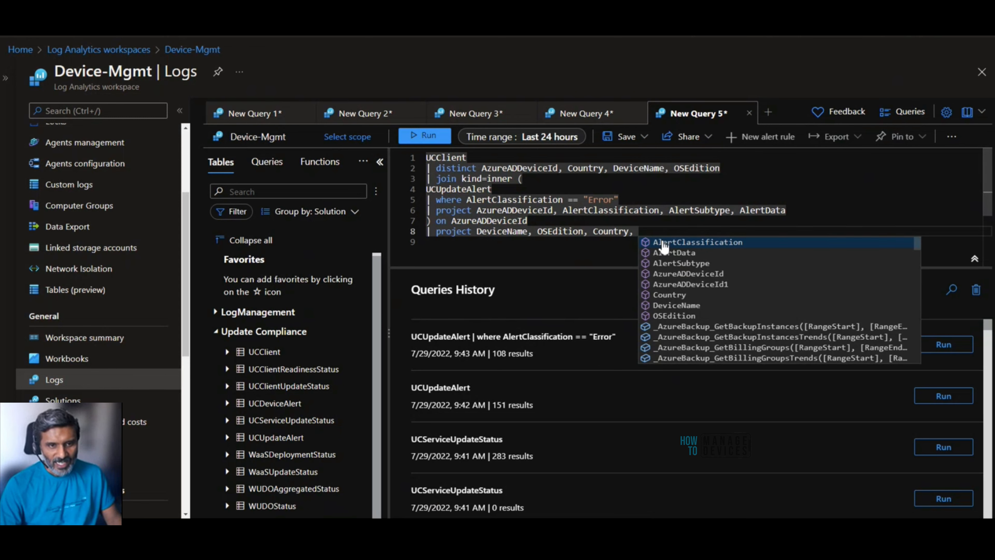
{"action": "left_click", "coordinate": [663, 243]}
{"action": "type", "text": ","}
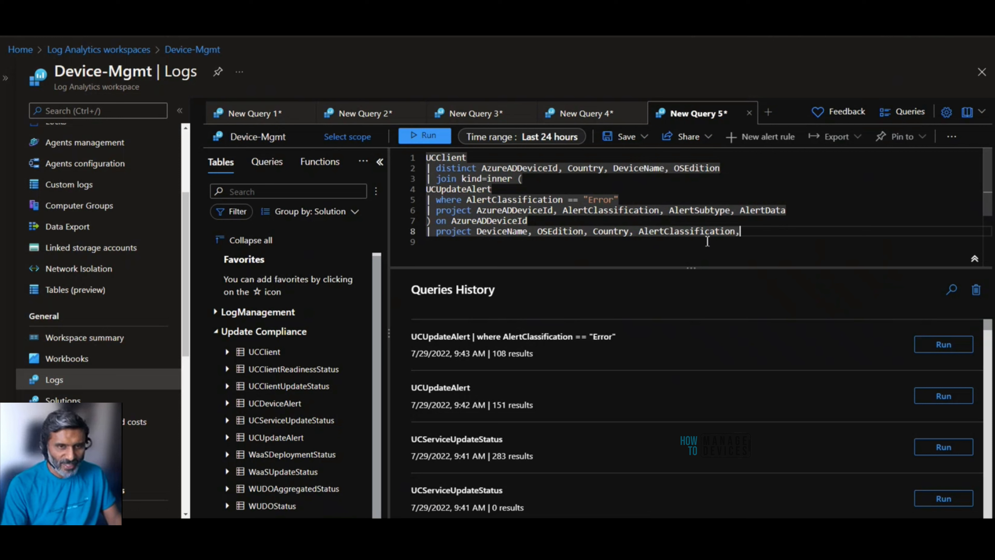
{"action": "left_click", "coordinate": [741, 258]}
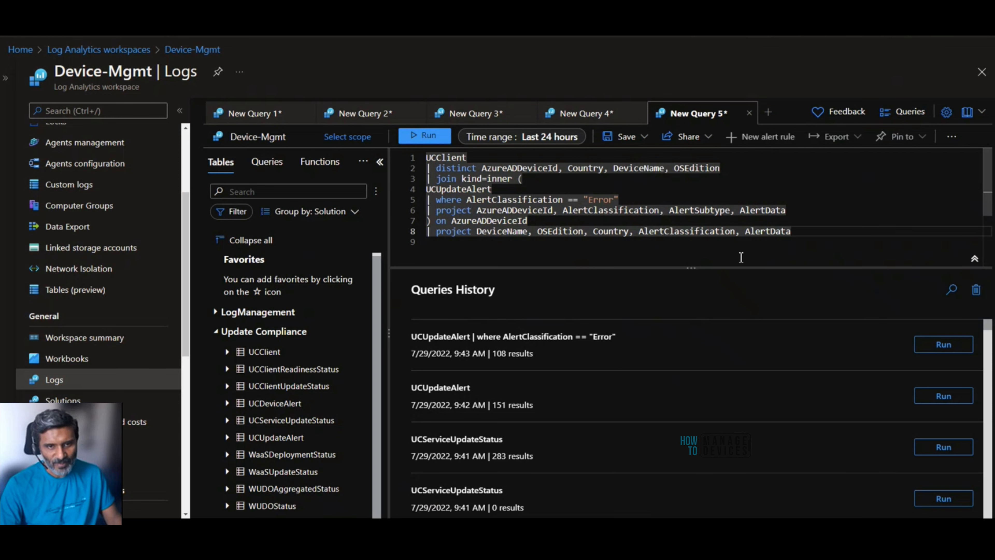
{"action": "type", "text": ","}
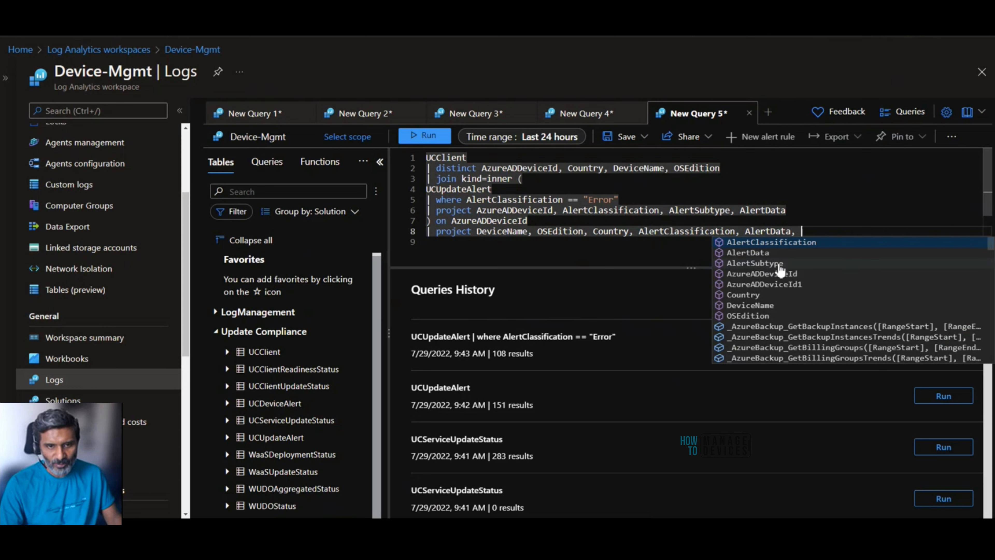
{"action": "left_click", "coordinate": [780, 266]}
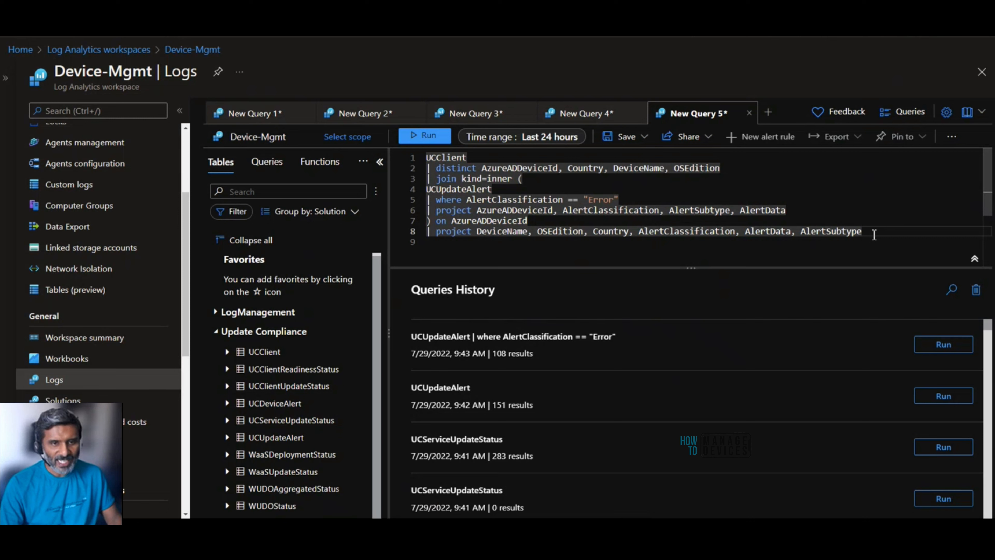
- Run the whole joined query, and rerun it with a custom time range starting July 1, 2021
{"action": "left_click_drag", "start_coordinate": [875, 235], "coordinate": [423, 157]}
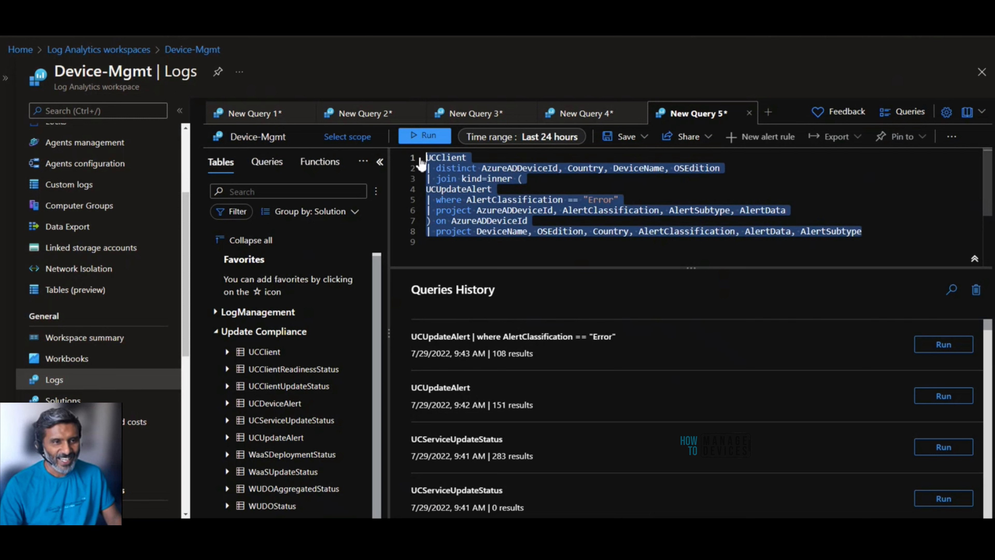
{"action": "left_click", "coordinate": [422, 138]}
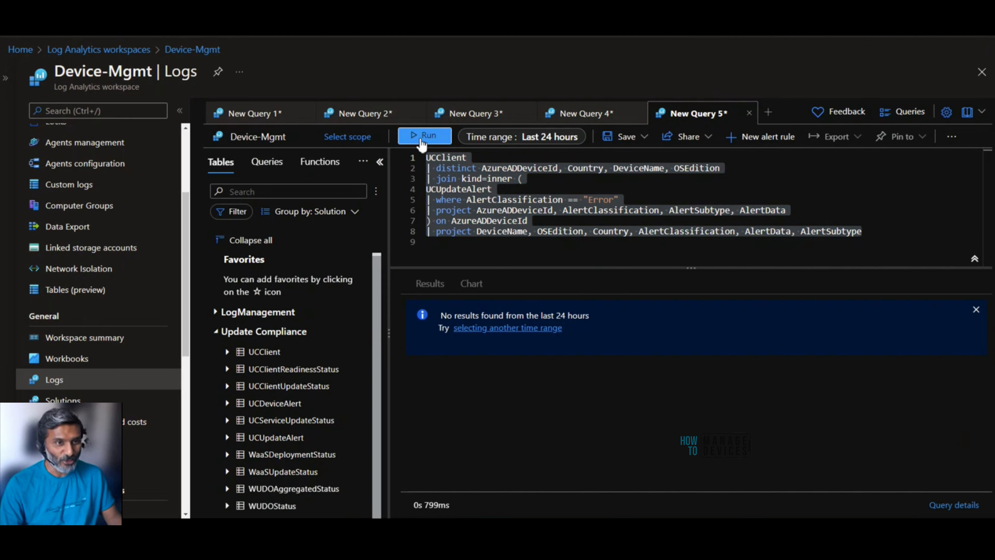
{"action": "left_click", "coordinate": [537, 138]}
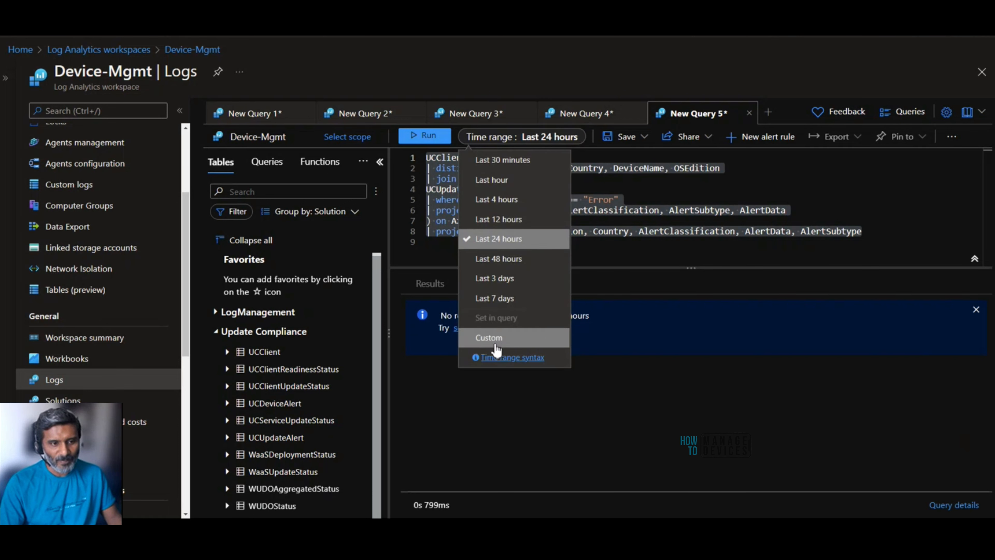
{"action": "left_click", "coordinate": [496, 338]}
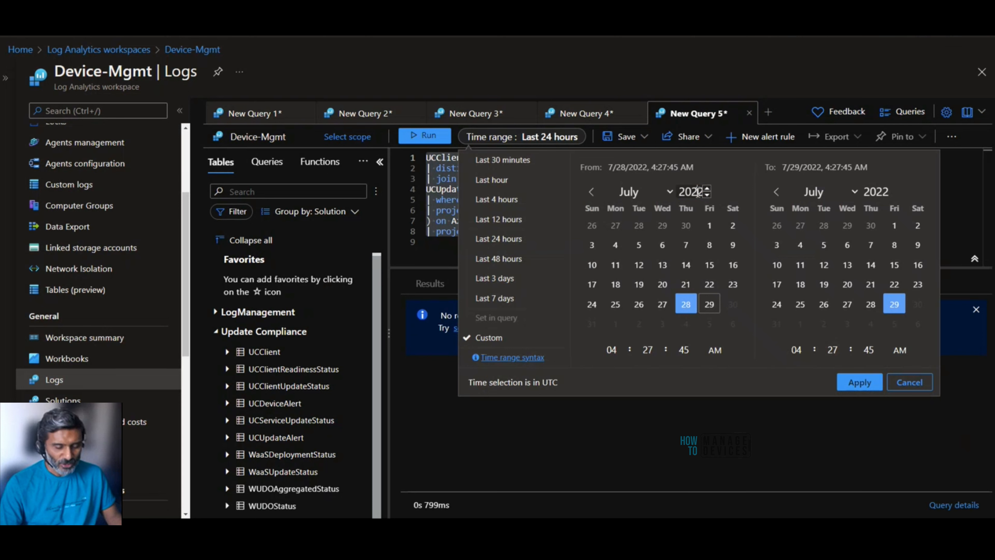
{"action": "left_click", "coordinate": [707, 195]}
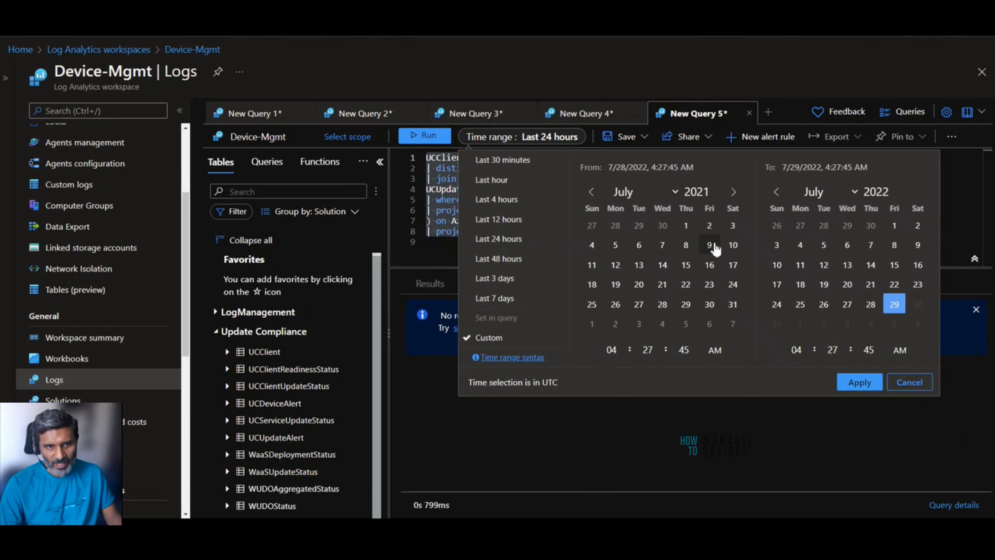
{"action": "left_click", "coordinate": [686, 226]}
{"action": "left_click", "coordinate": [860, 382]}
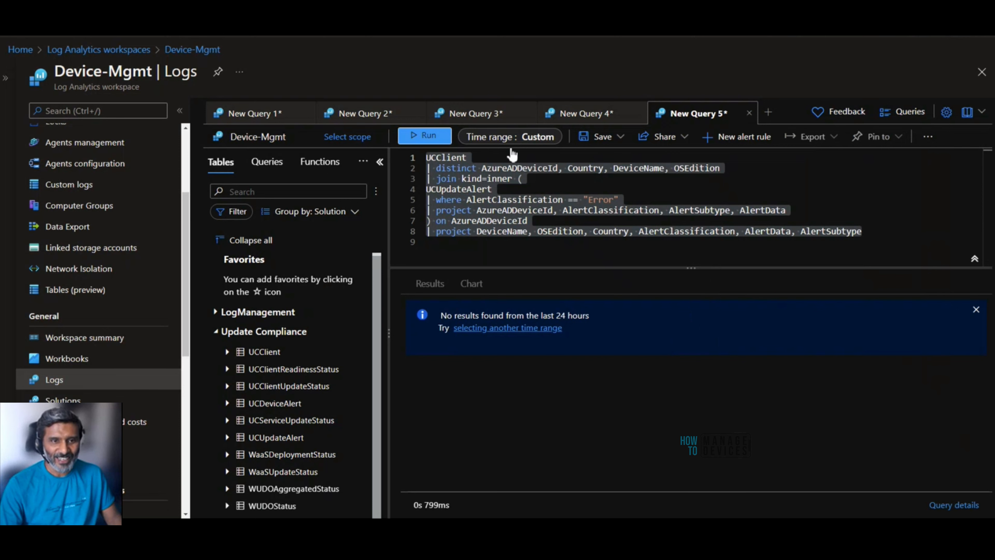
{"action": "left_click", "coordinate": [409, 141]}
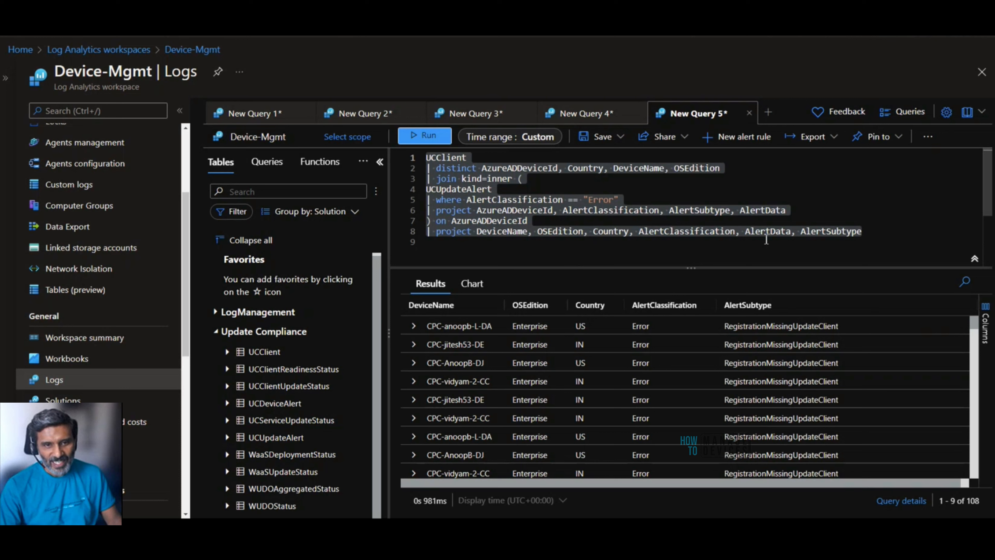
- Review the projected AlertData column, the joined UCClient and UCUpdateAlert tables, and the AzureADDeviceId join key against the results
{"action": "left_click_drag", "start_coordinate": [746, 232], "coordinate": [793, 232]}
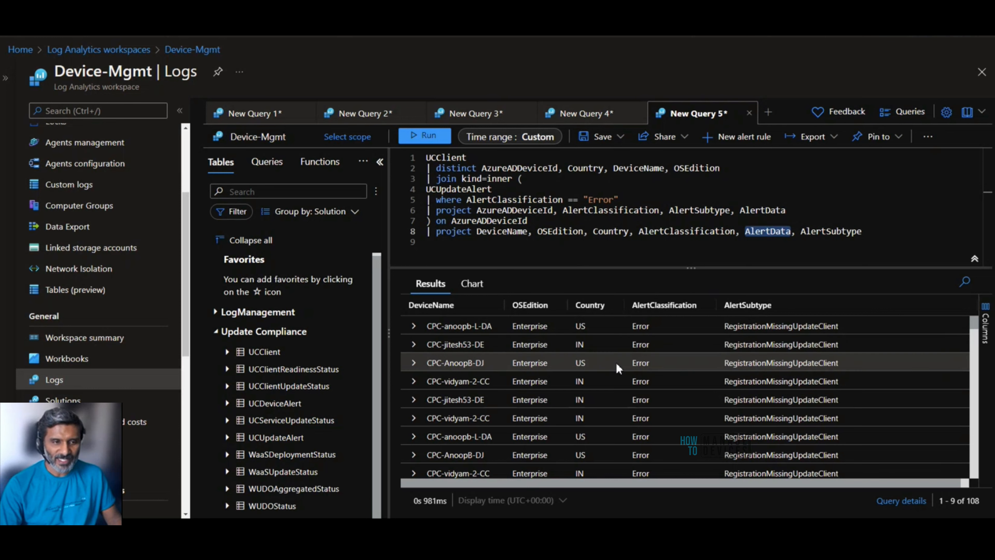
{"action": "left_click", "coordinate": [474, 160]}
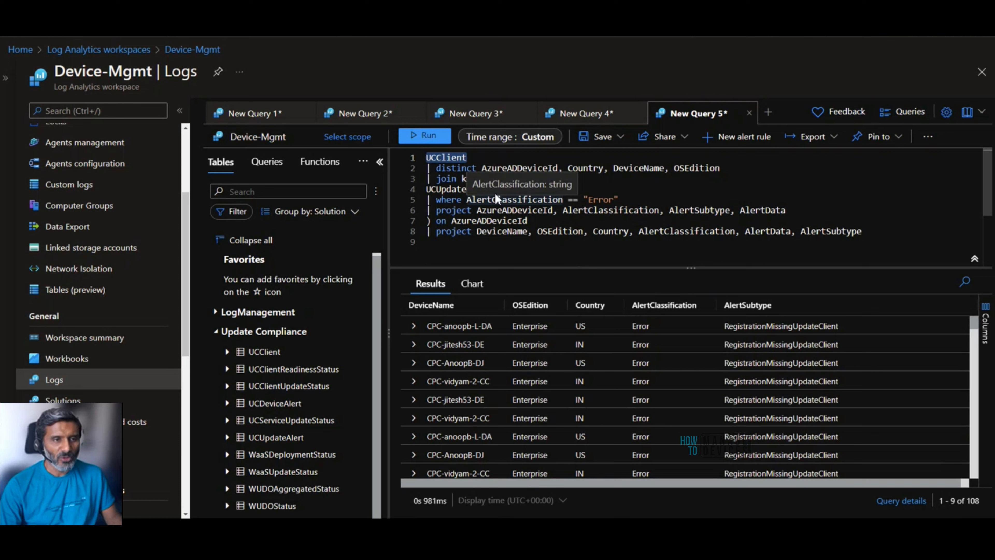
{"action": "left_click", "coordinate": [427, 189]}
{"action": "left_click_drag", "start_coordinate": [428, 189], "coordinate": [506, 190]}
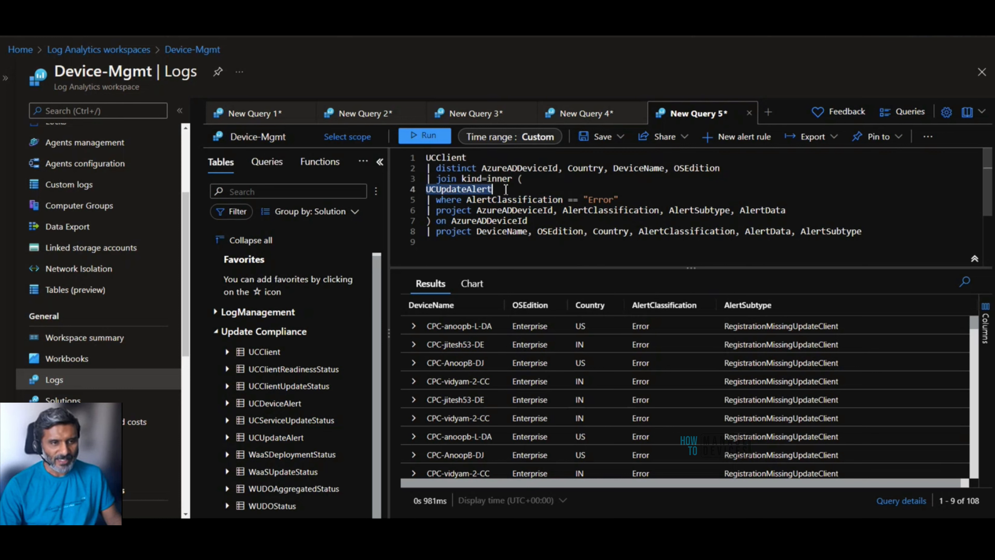
{"action": "left_click_drag", "start_coordinate": [452, 221], "coordinate": [541, 222]}
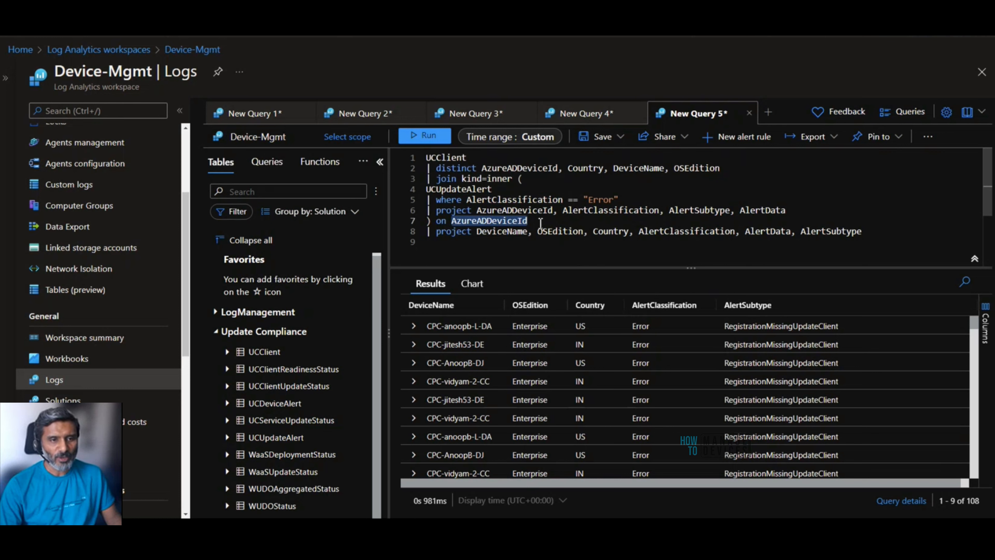